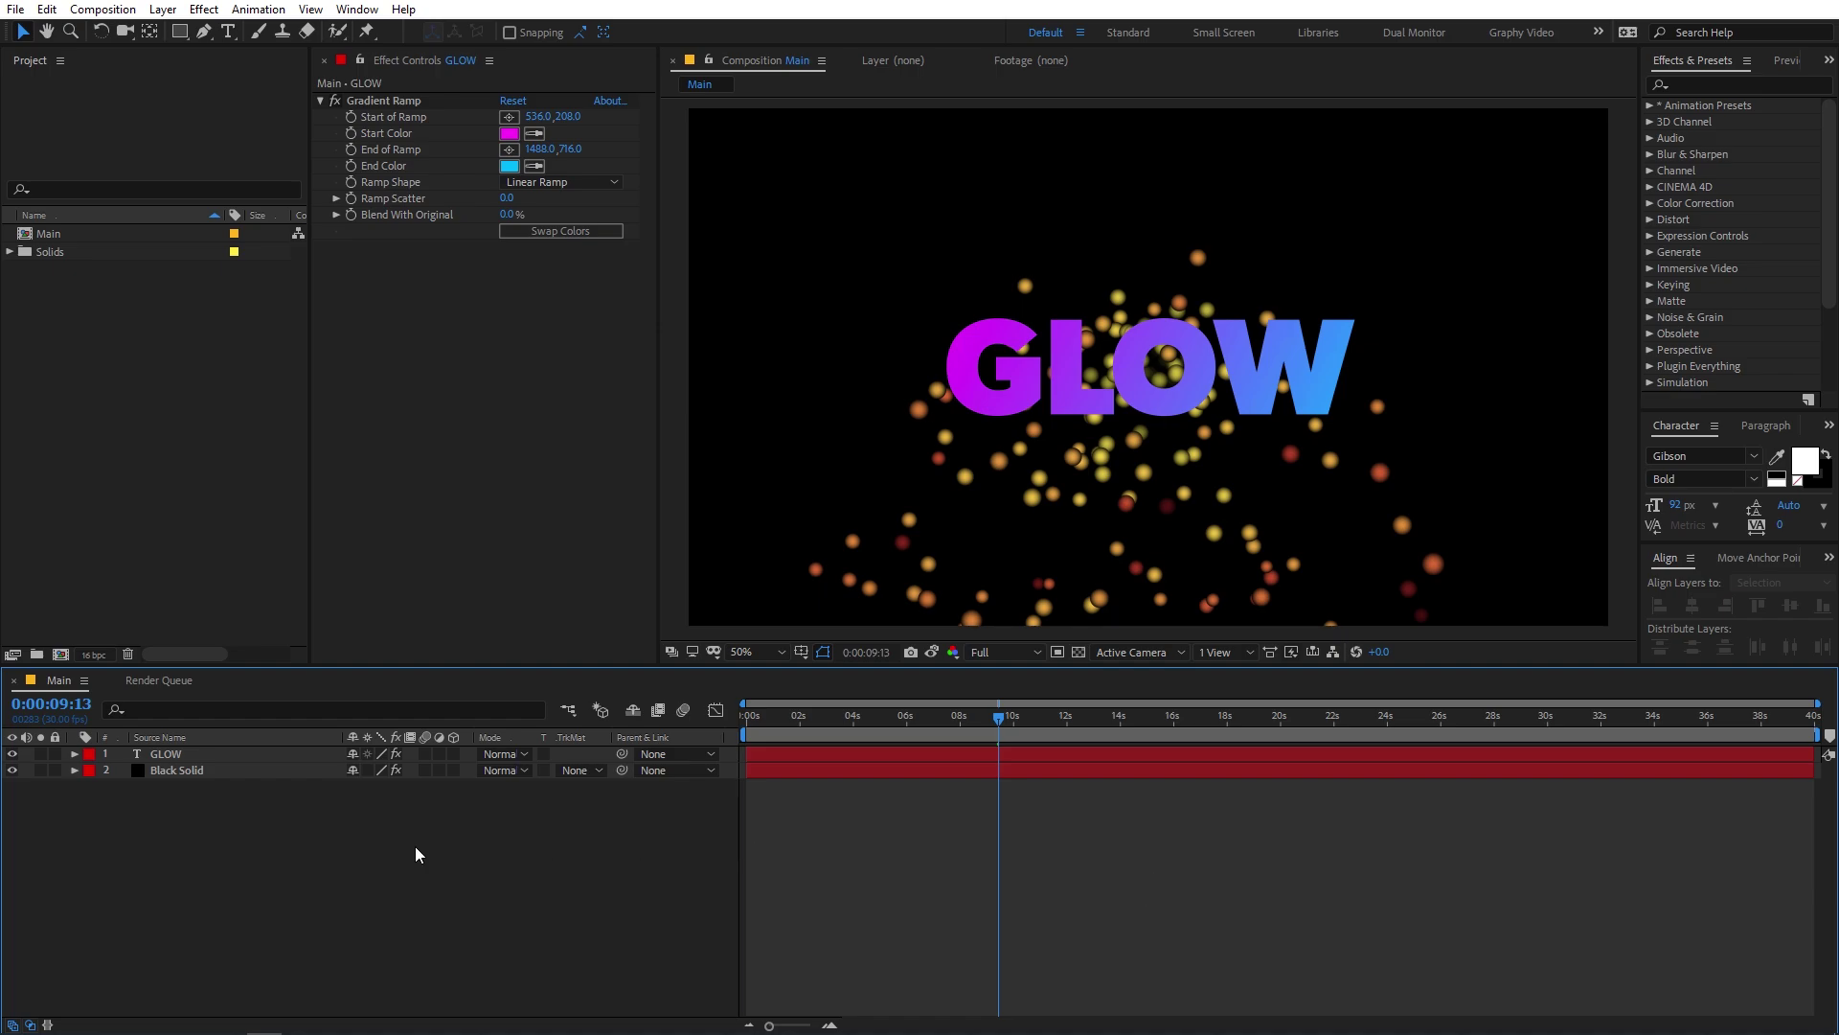
# - Inspect the effects on the GLOW and particle layers, including GLOW's Gradient Ramp
pyautogui.click(184, 757)
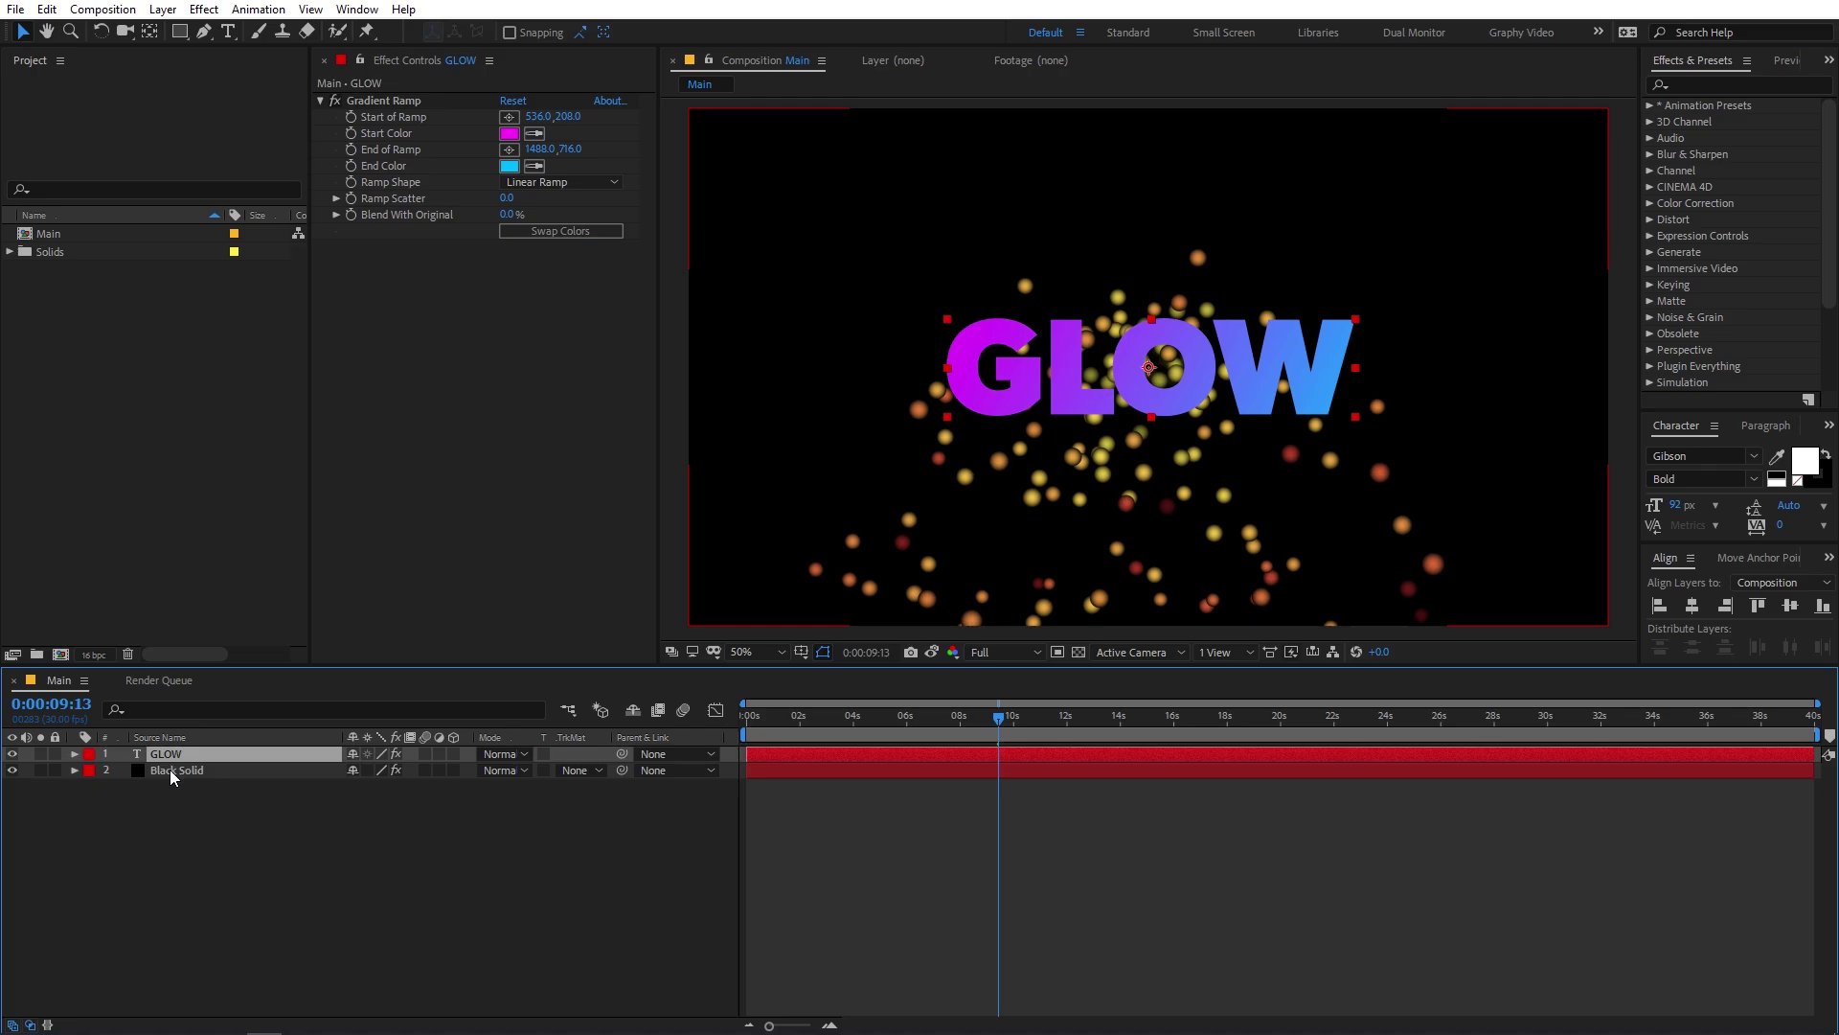
pyautogui.click(170, 769)
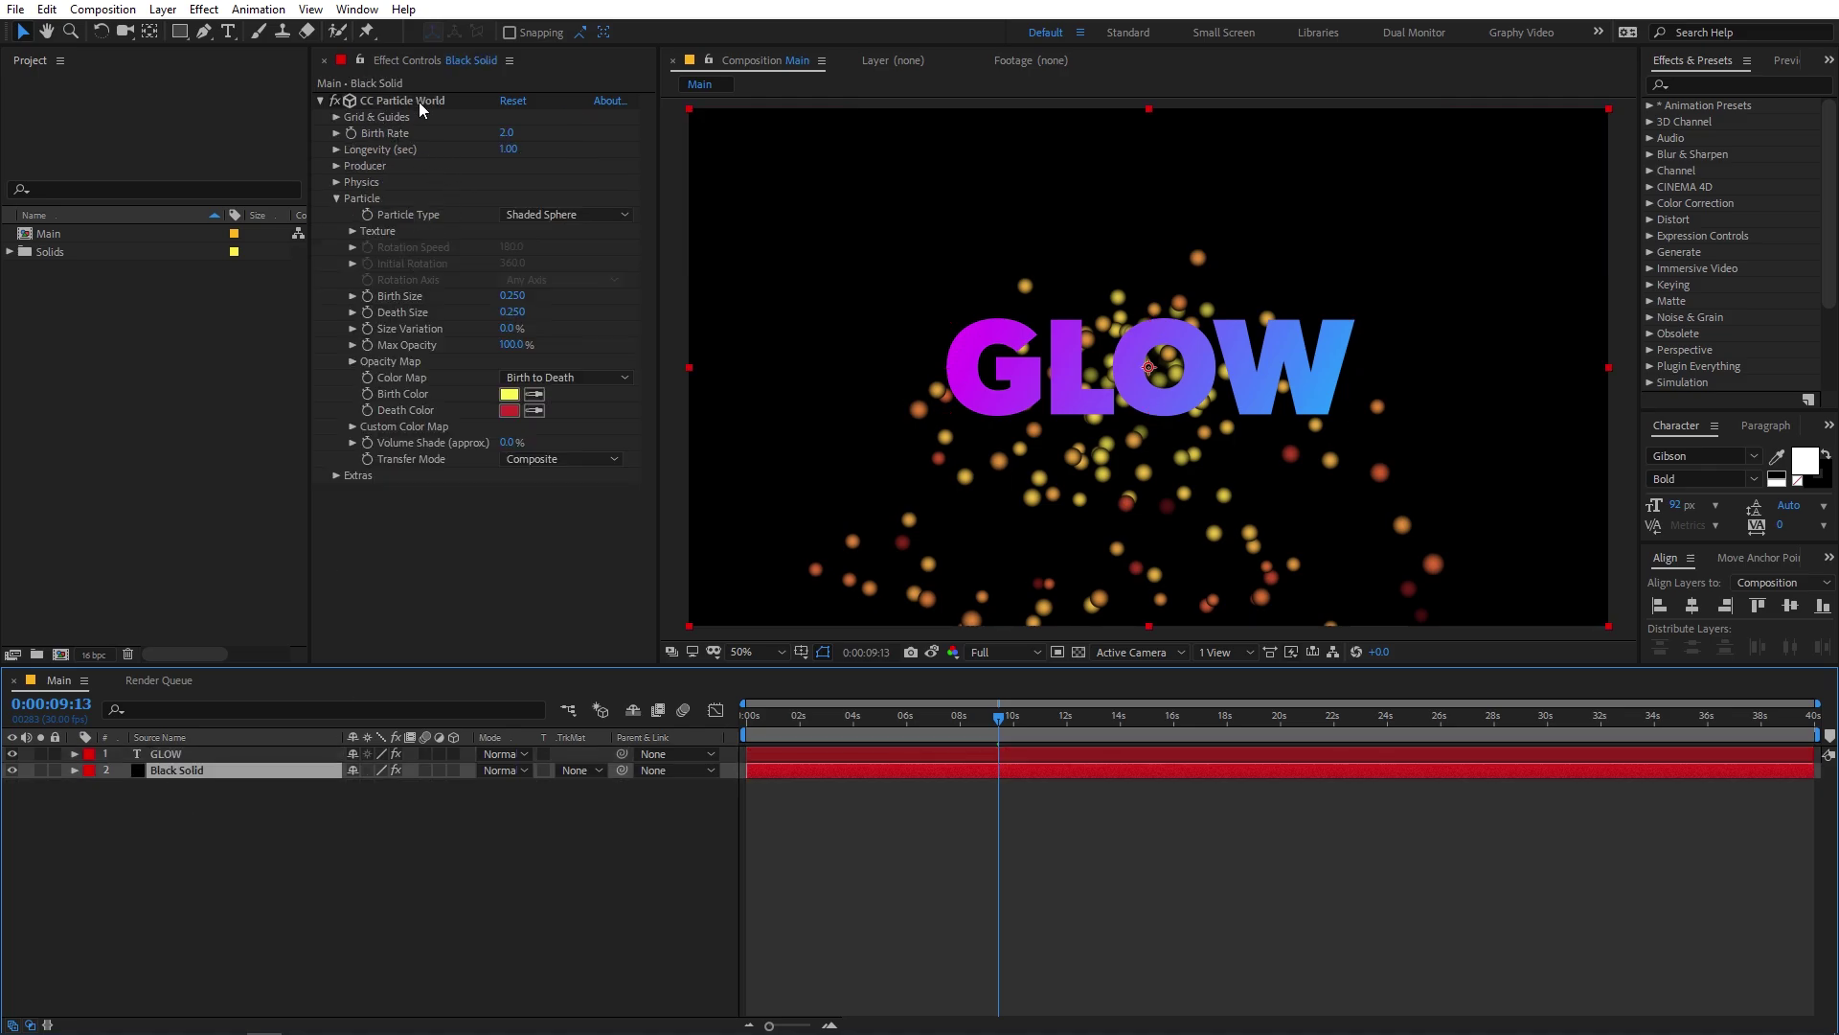
pyautogui.click(1009, 872)
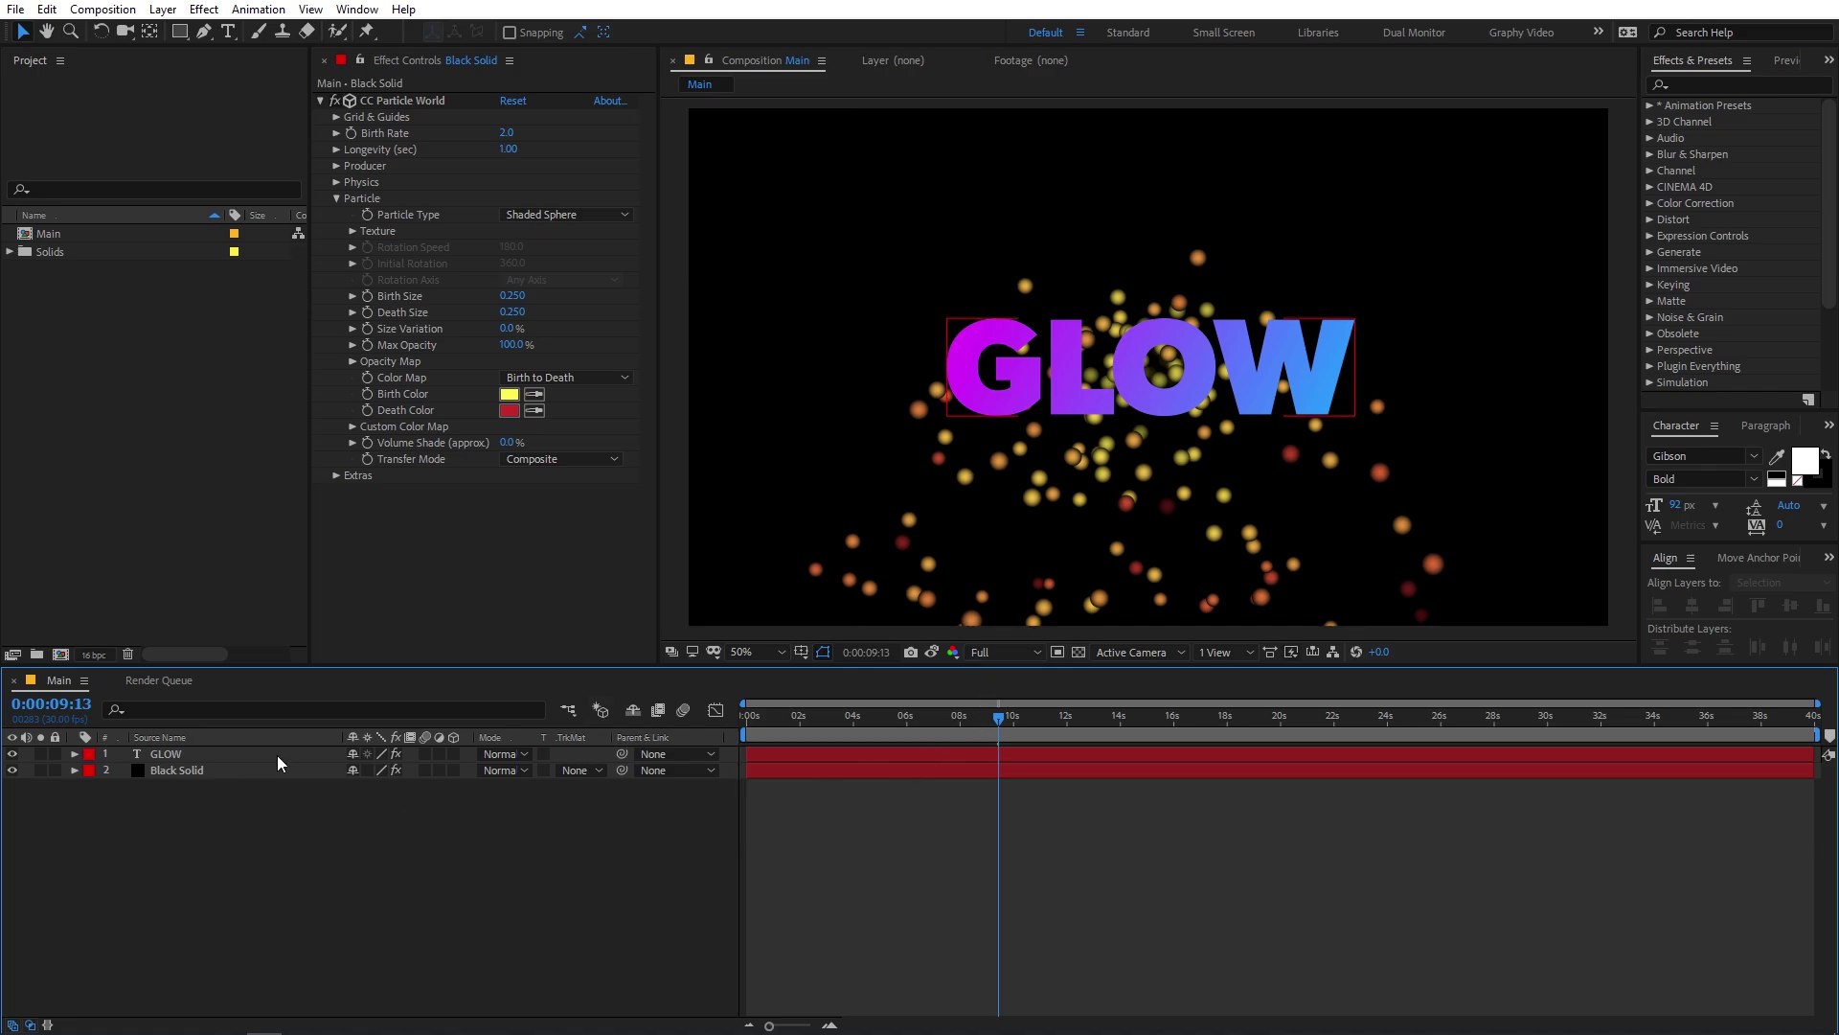
pyautogui.click(201, 755)
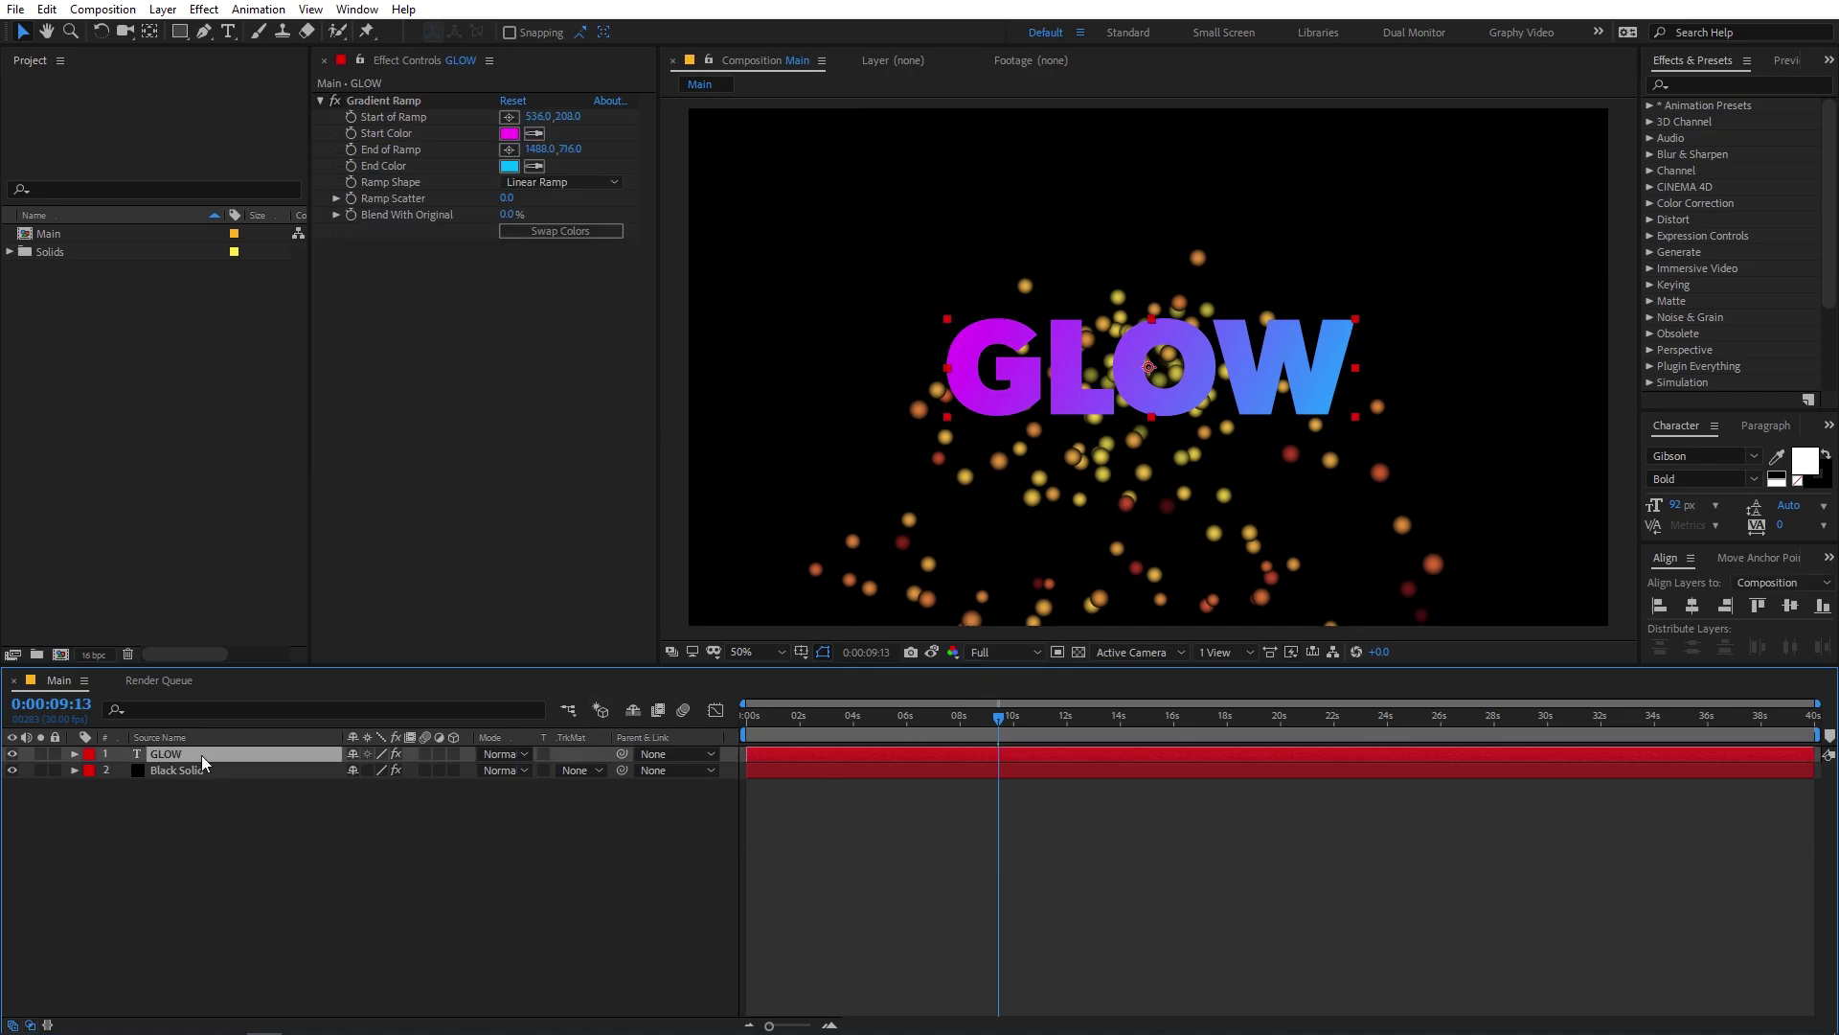
pyautogui.click(180, 843)
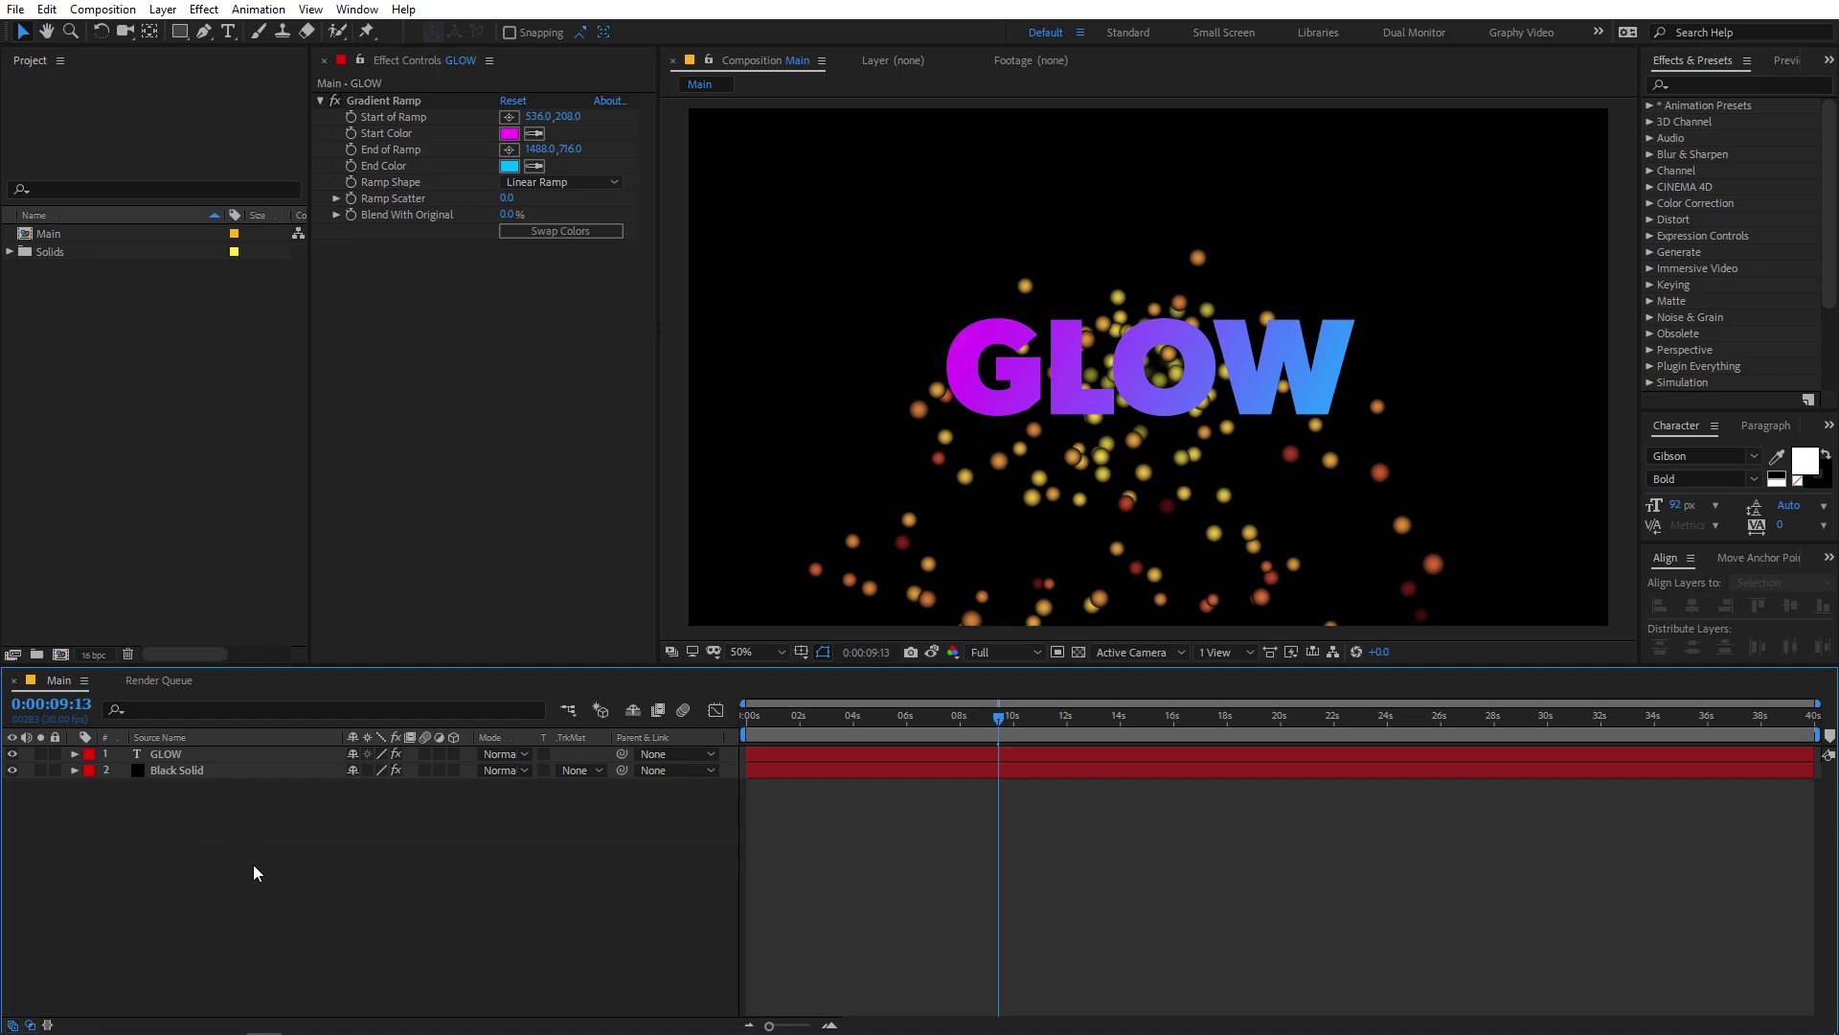
# - Add a new adjustment layer, hide the Black Solid particle layer and select Adjustment Layer 3
pyautogui.rightClick(263, 894)
pyautogui.moveTo(367, 692)
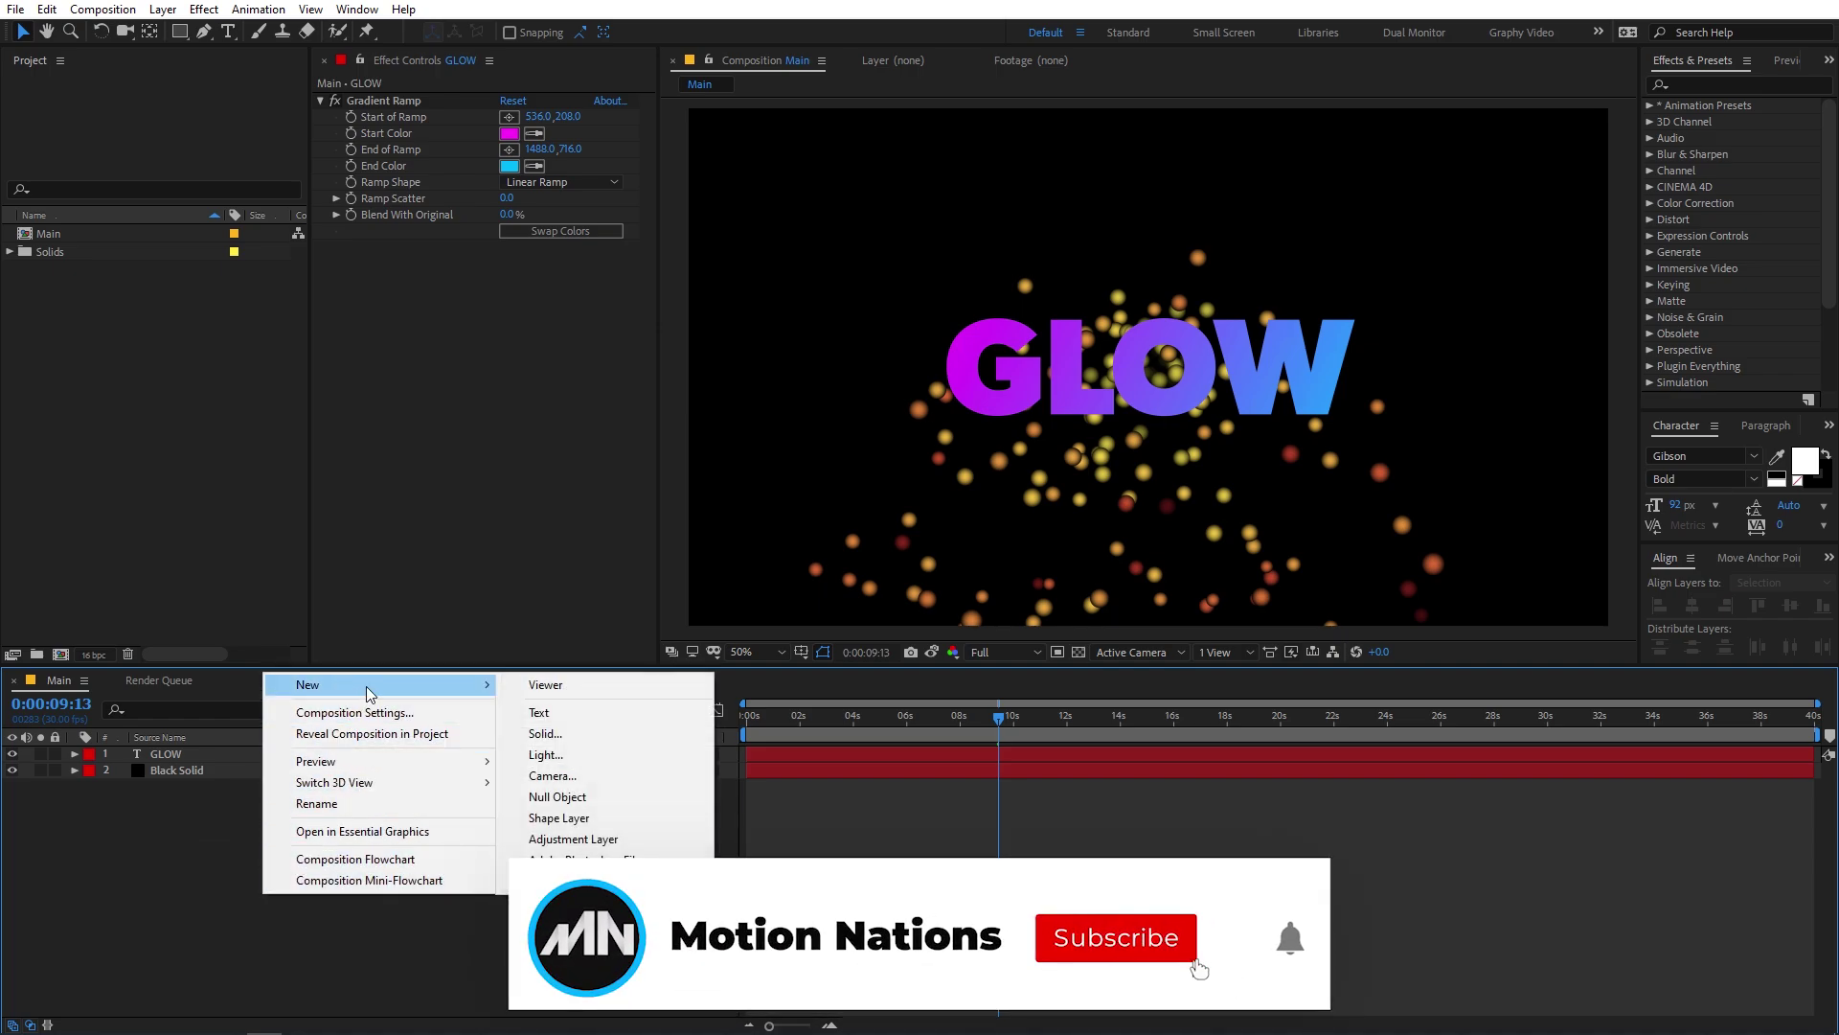
pyautogui.click(596, 840)
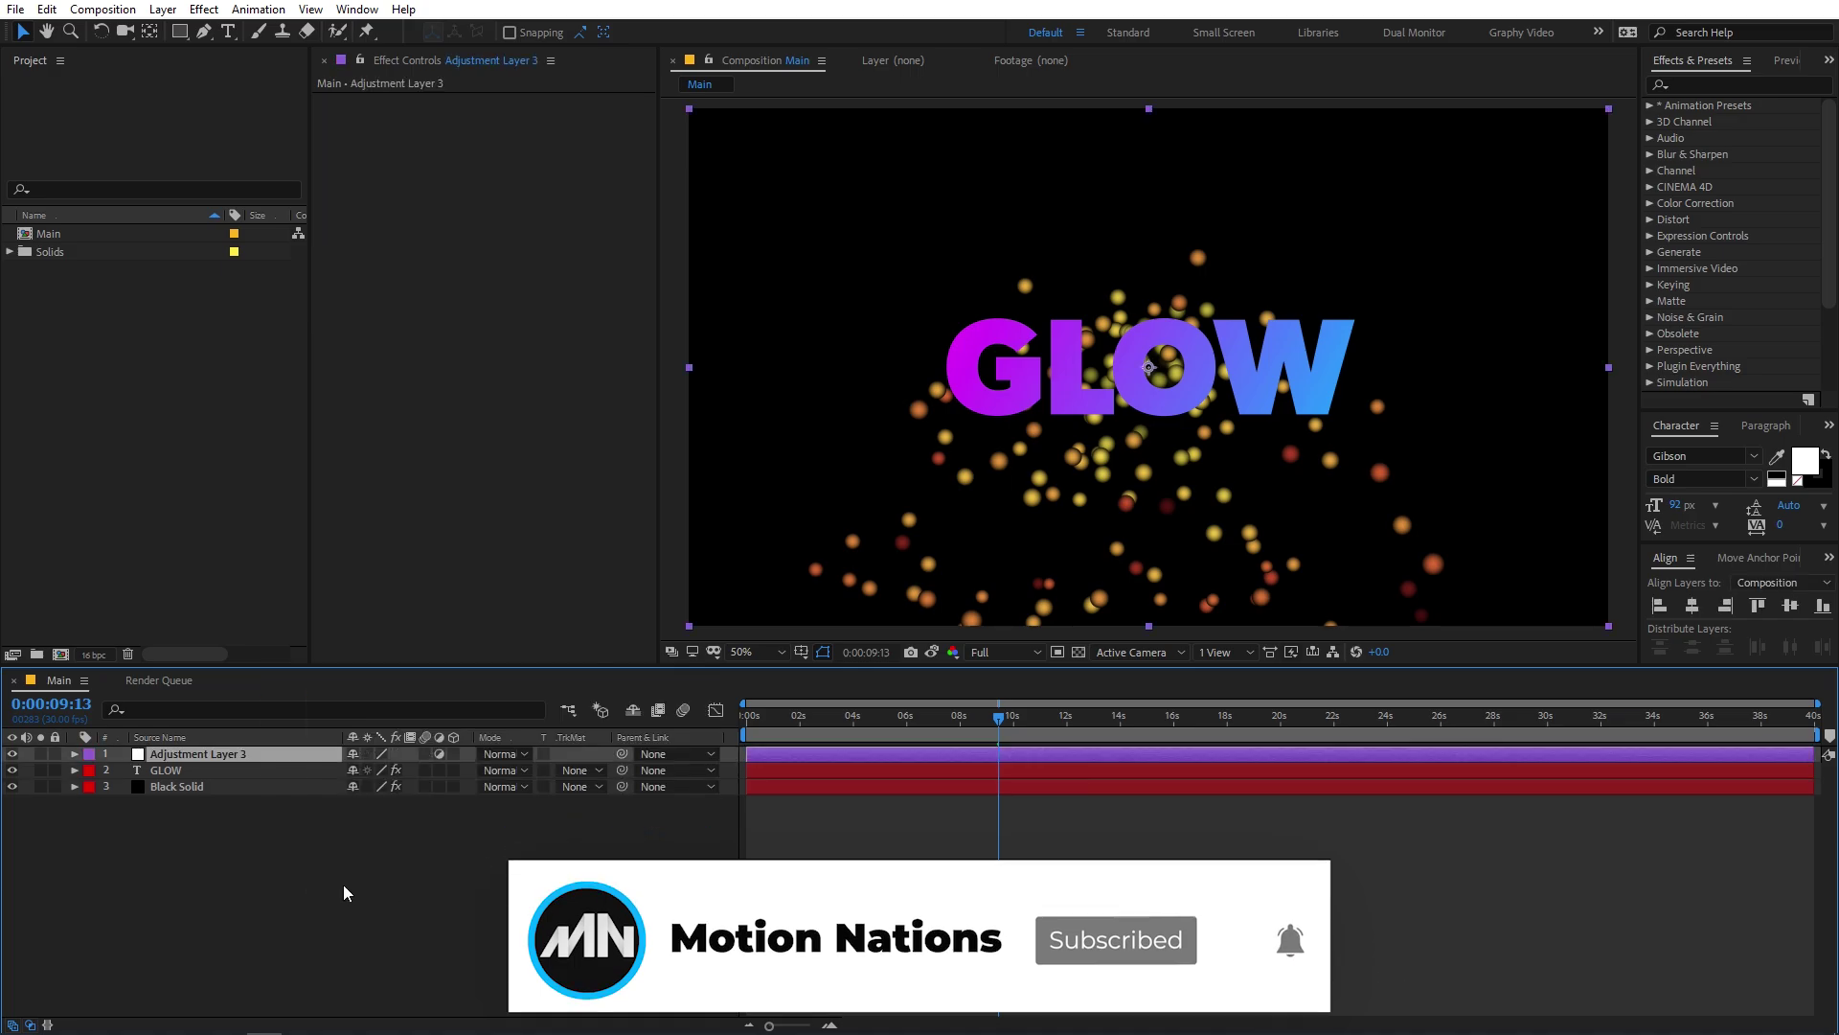
pyautogui.click(226, 830)
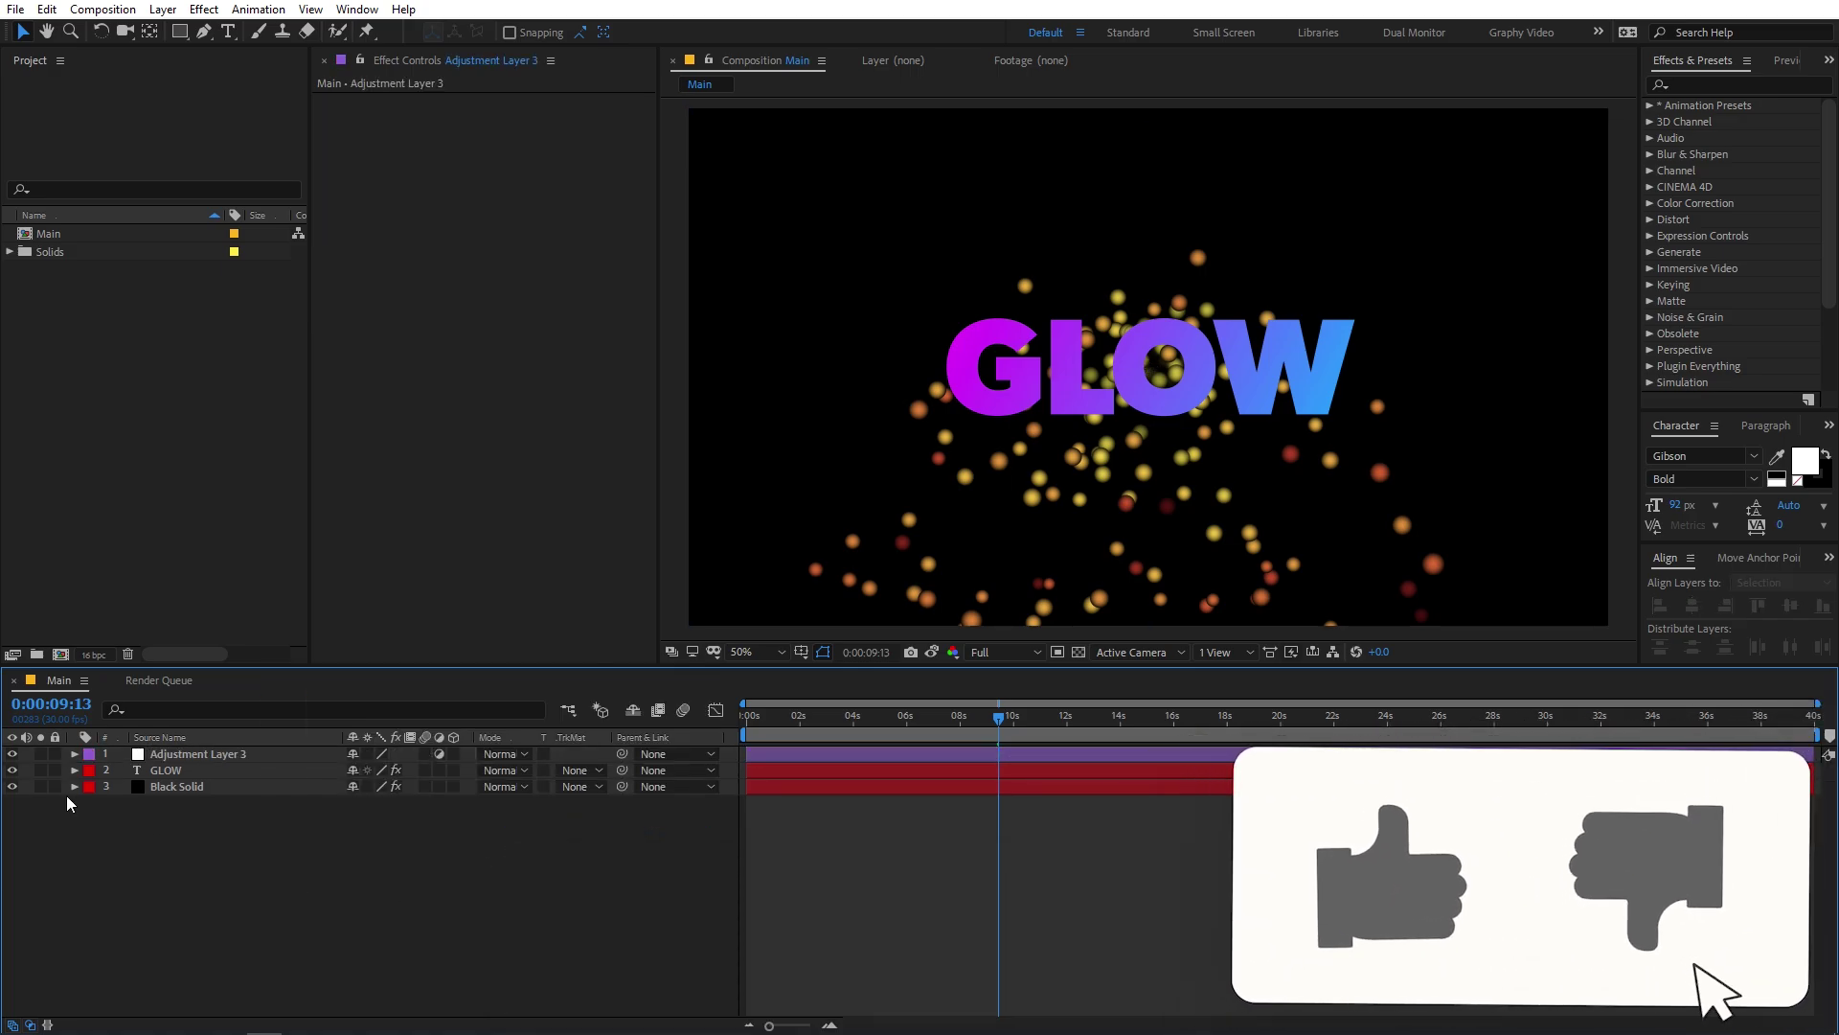
pyautogui.click(12, 786)
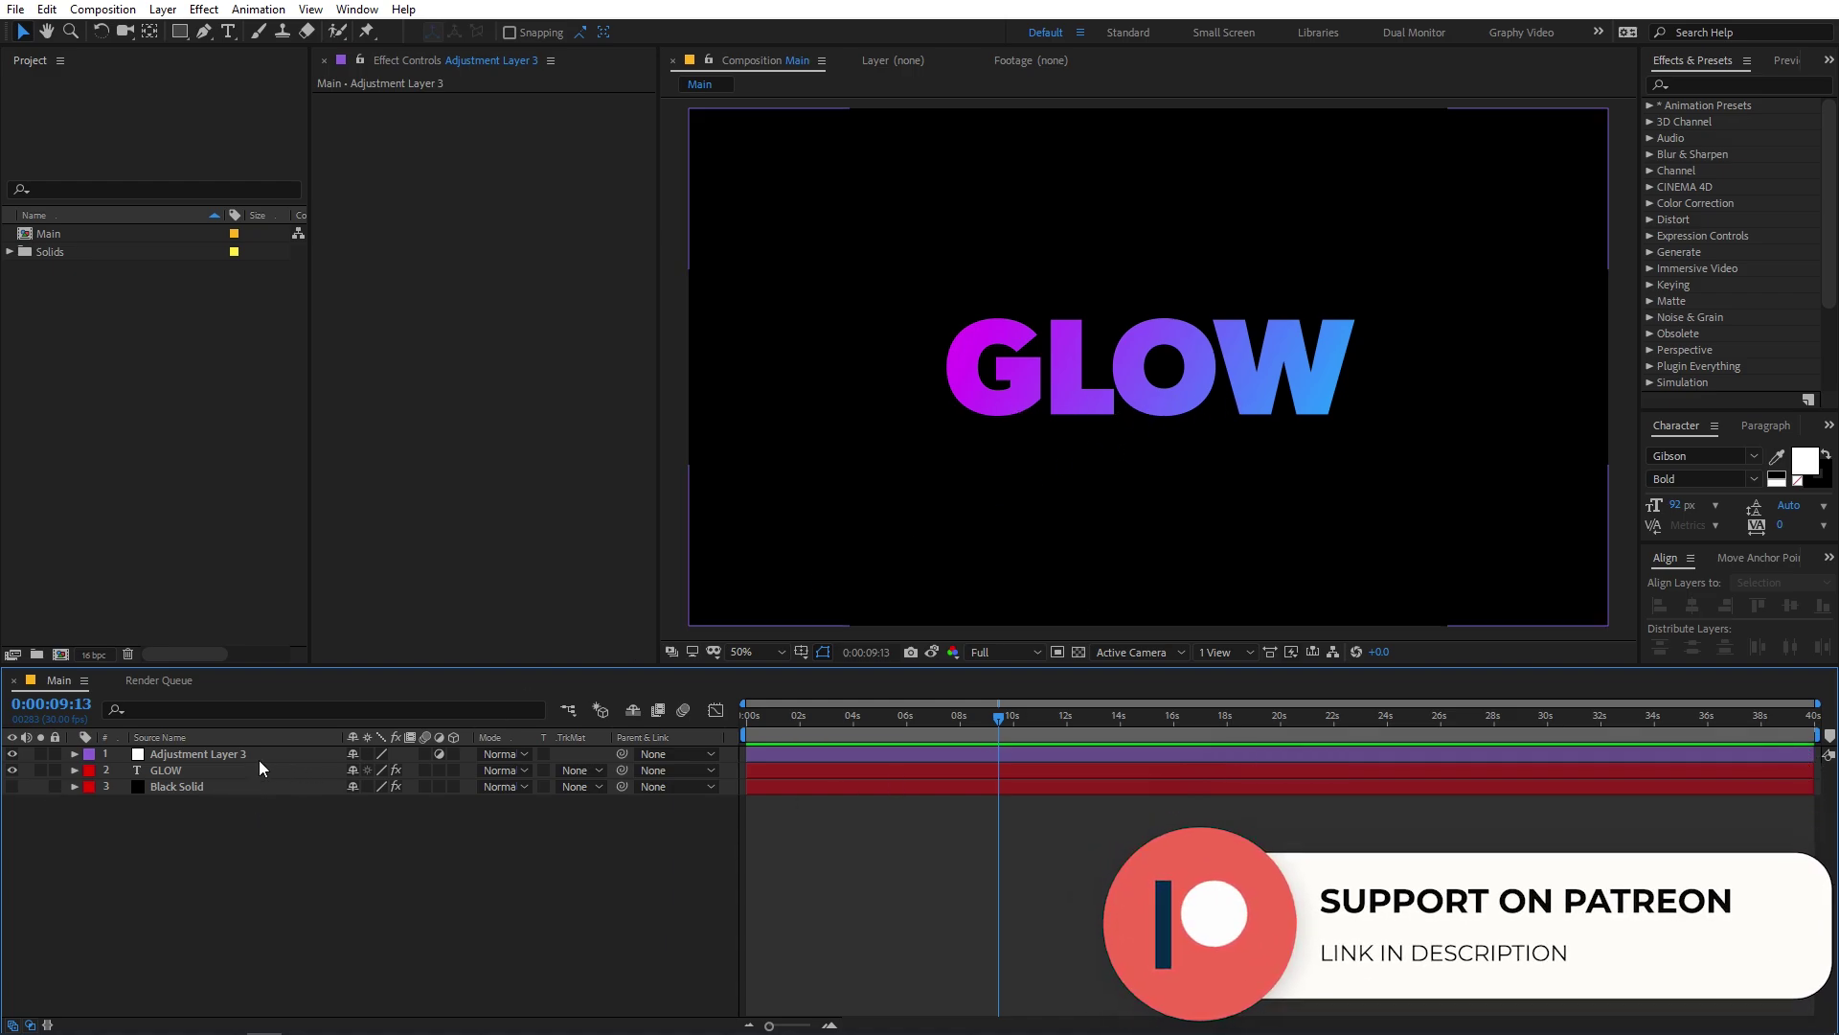
pyautogui.click(220, 755)
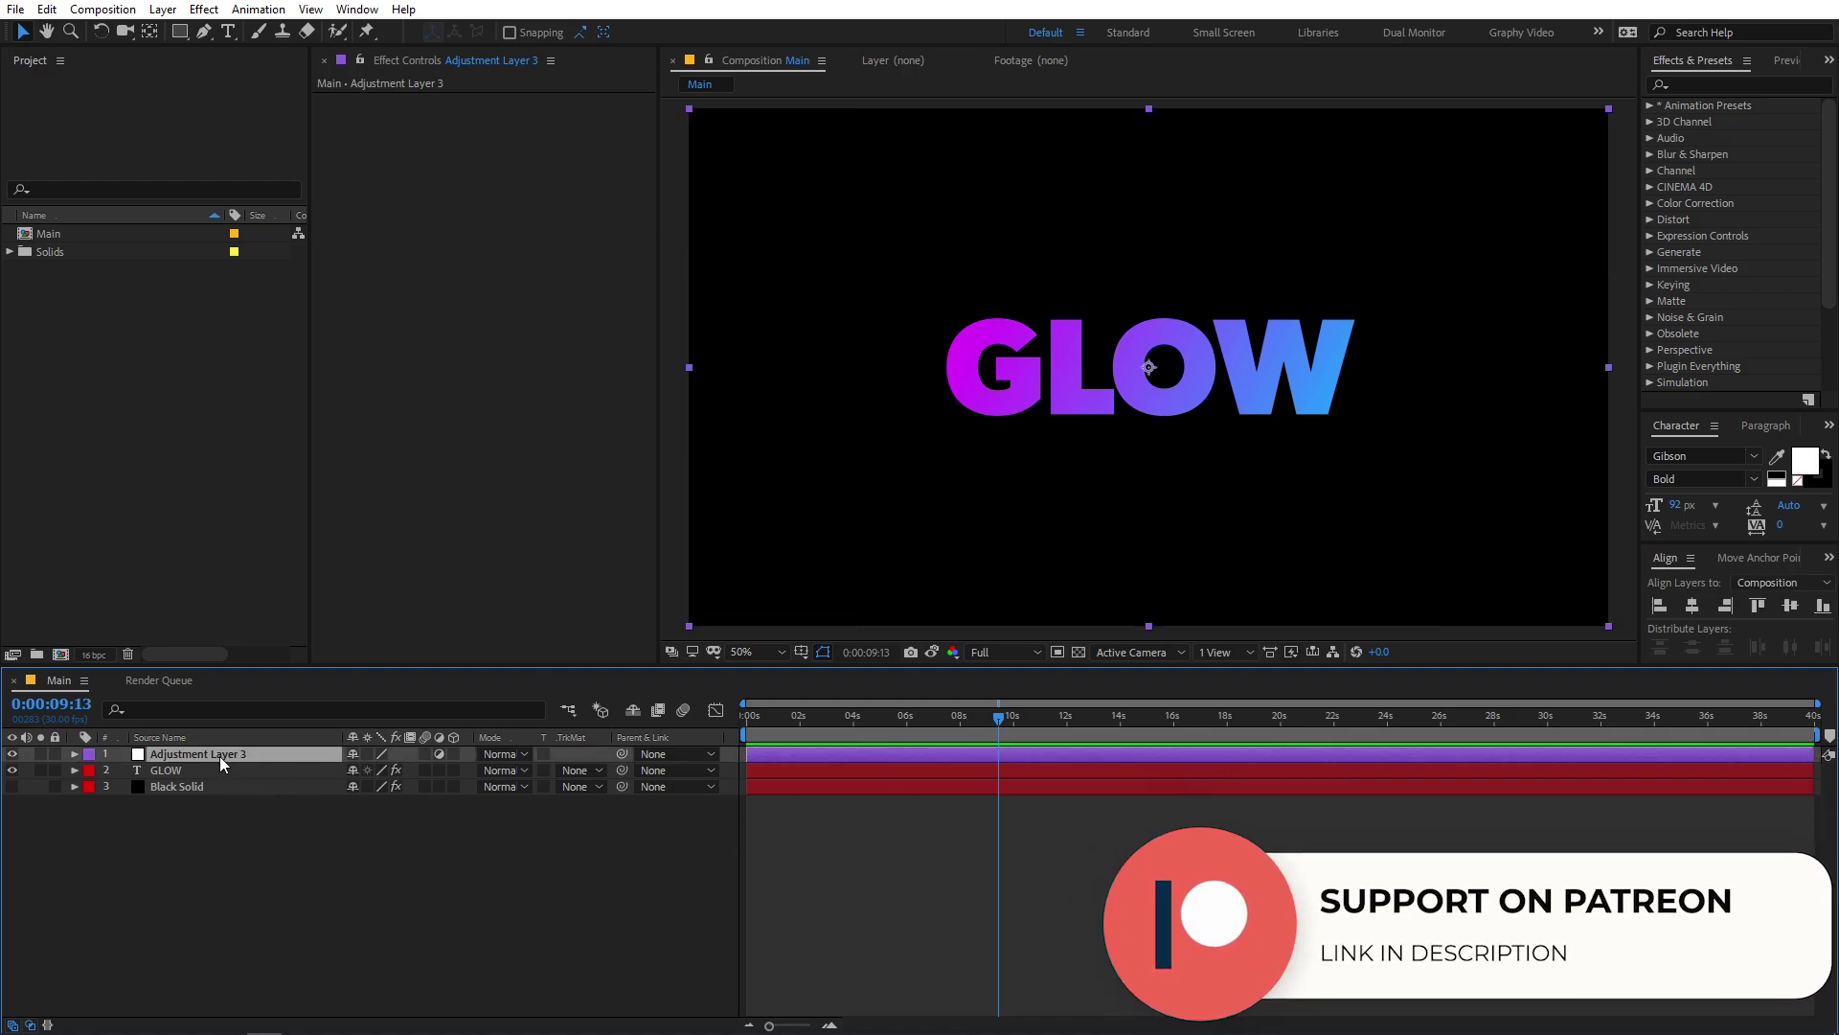
# - Apply Glow to Adjustment Layer 3 with Glow Radius 139 and Glow Intensity 0.8
pyautogui.click(1710, 85)
pyautogui.write('glow')
pyautogui.moveTo(1722, 284); pyautogui.dragTo(205, 757)
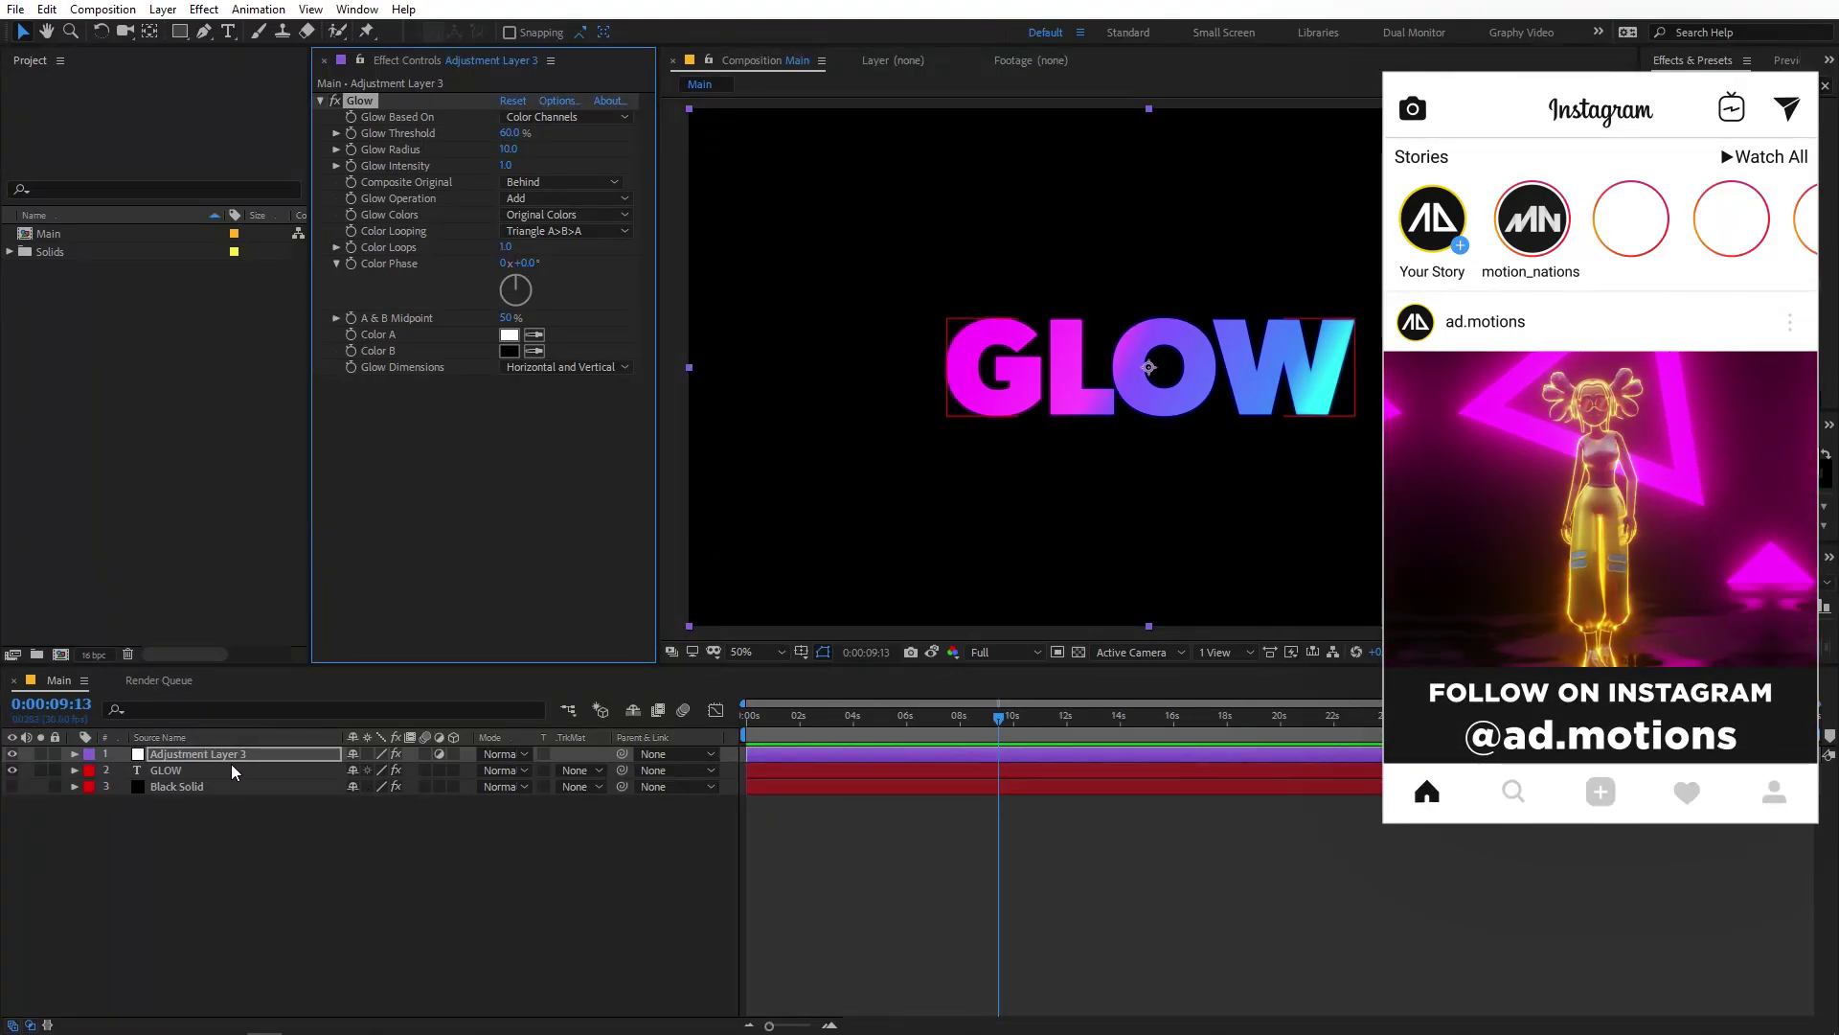
pyautogui.moveTo(524, 151); pyautogui.dragTo(654, 150)
pyautogui.moveTo(507, 165); pyautogui.dragTo(497, 170)
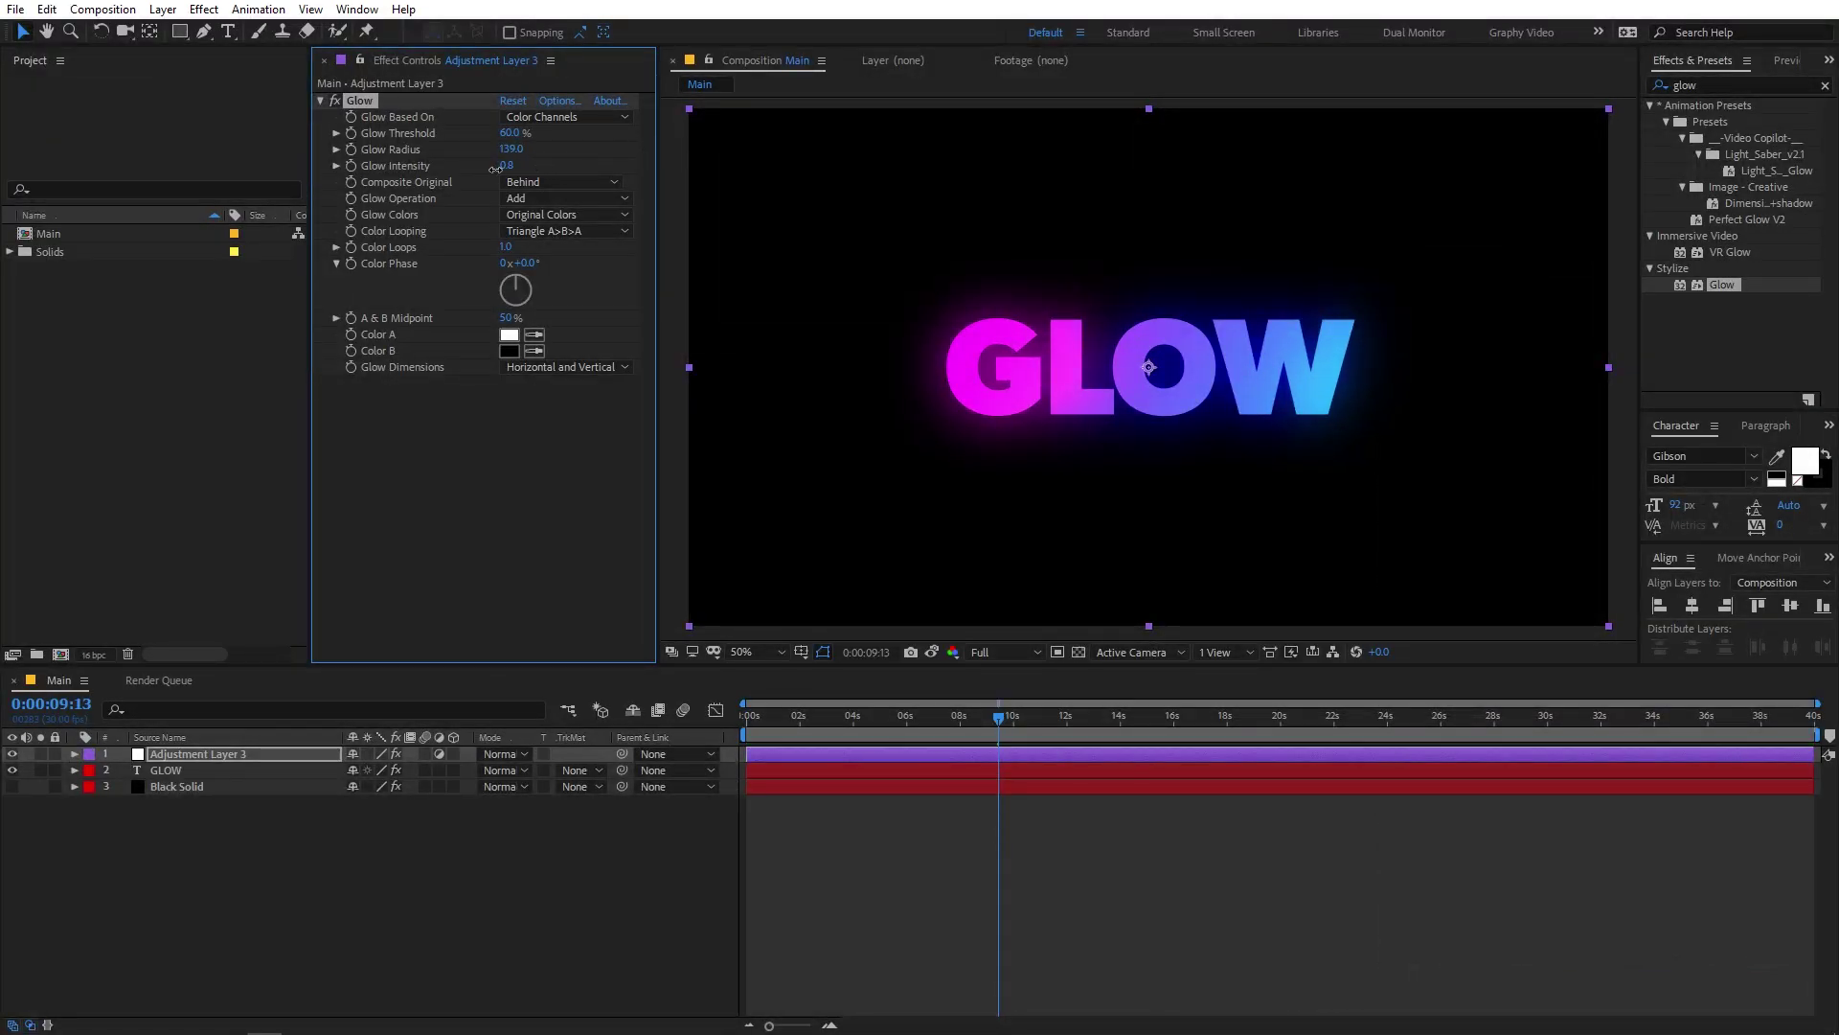
pyautogui.click(365, 843)
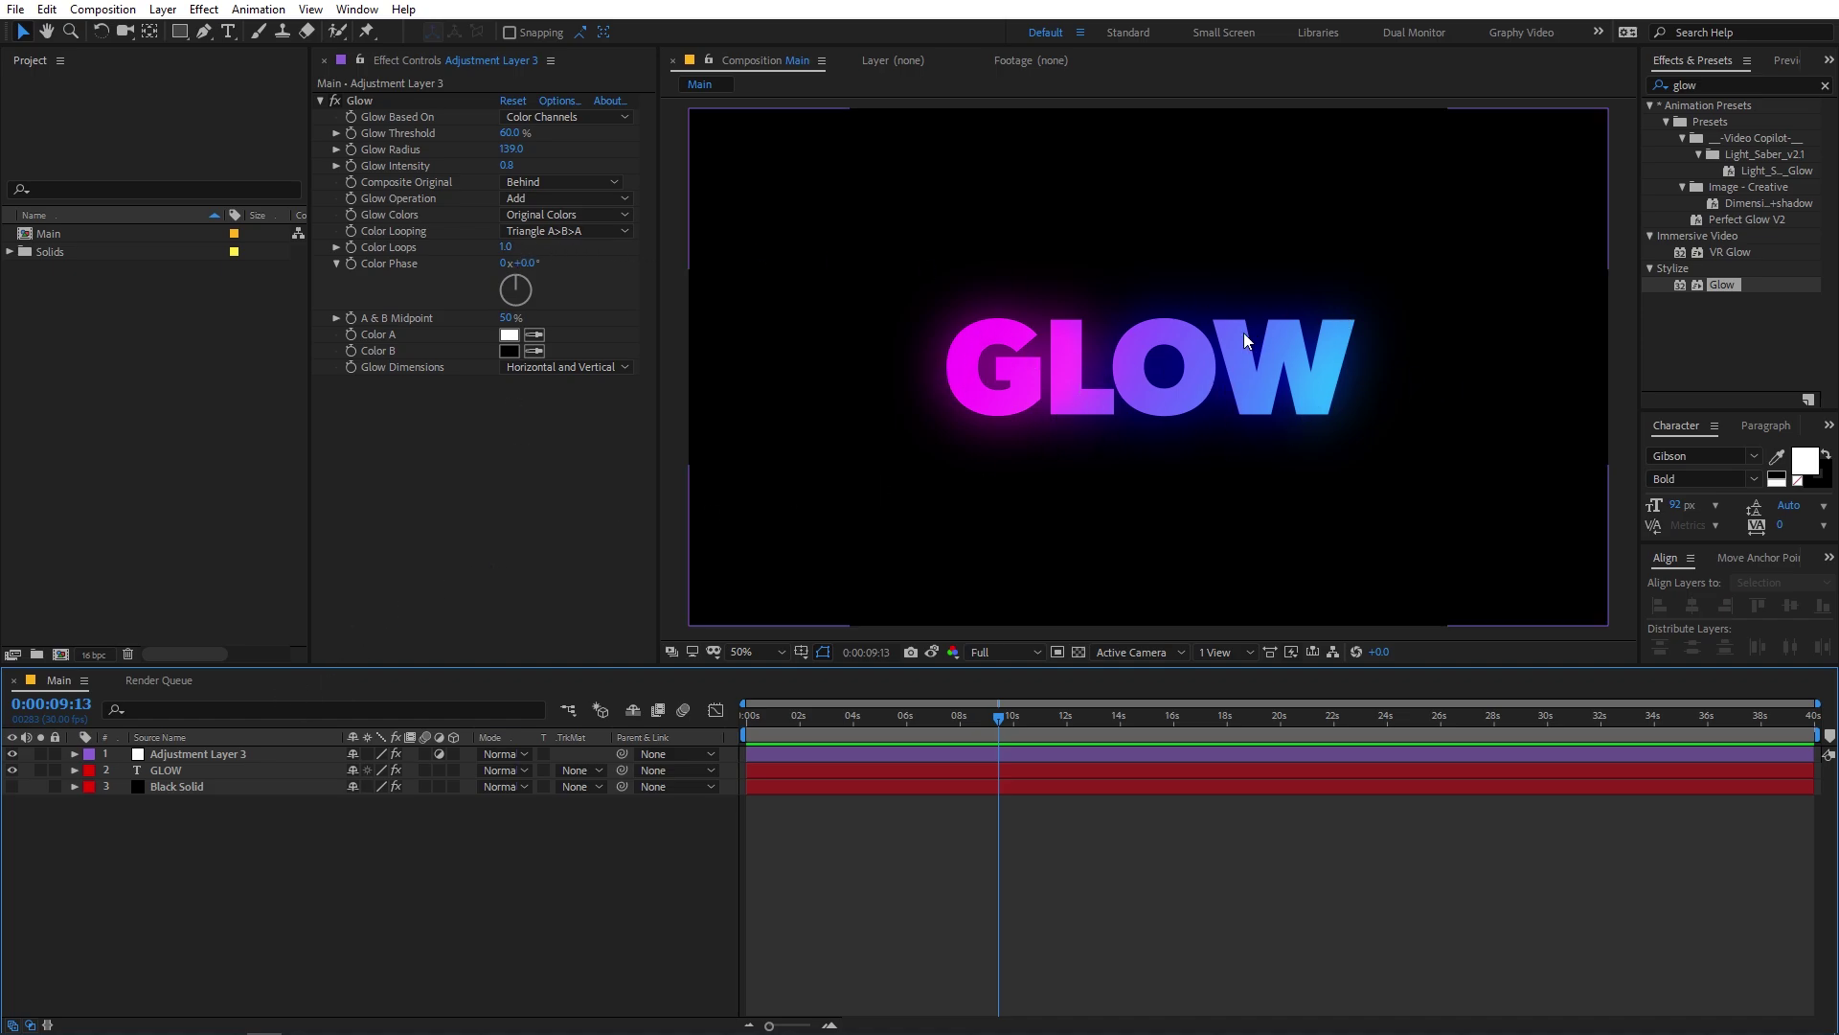
# - Add Adjustment Layer 4 on top and hide Adjustment Layer 3
pyautogui.rightClick(303, 901)
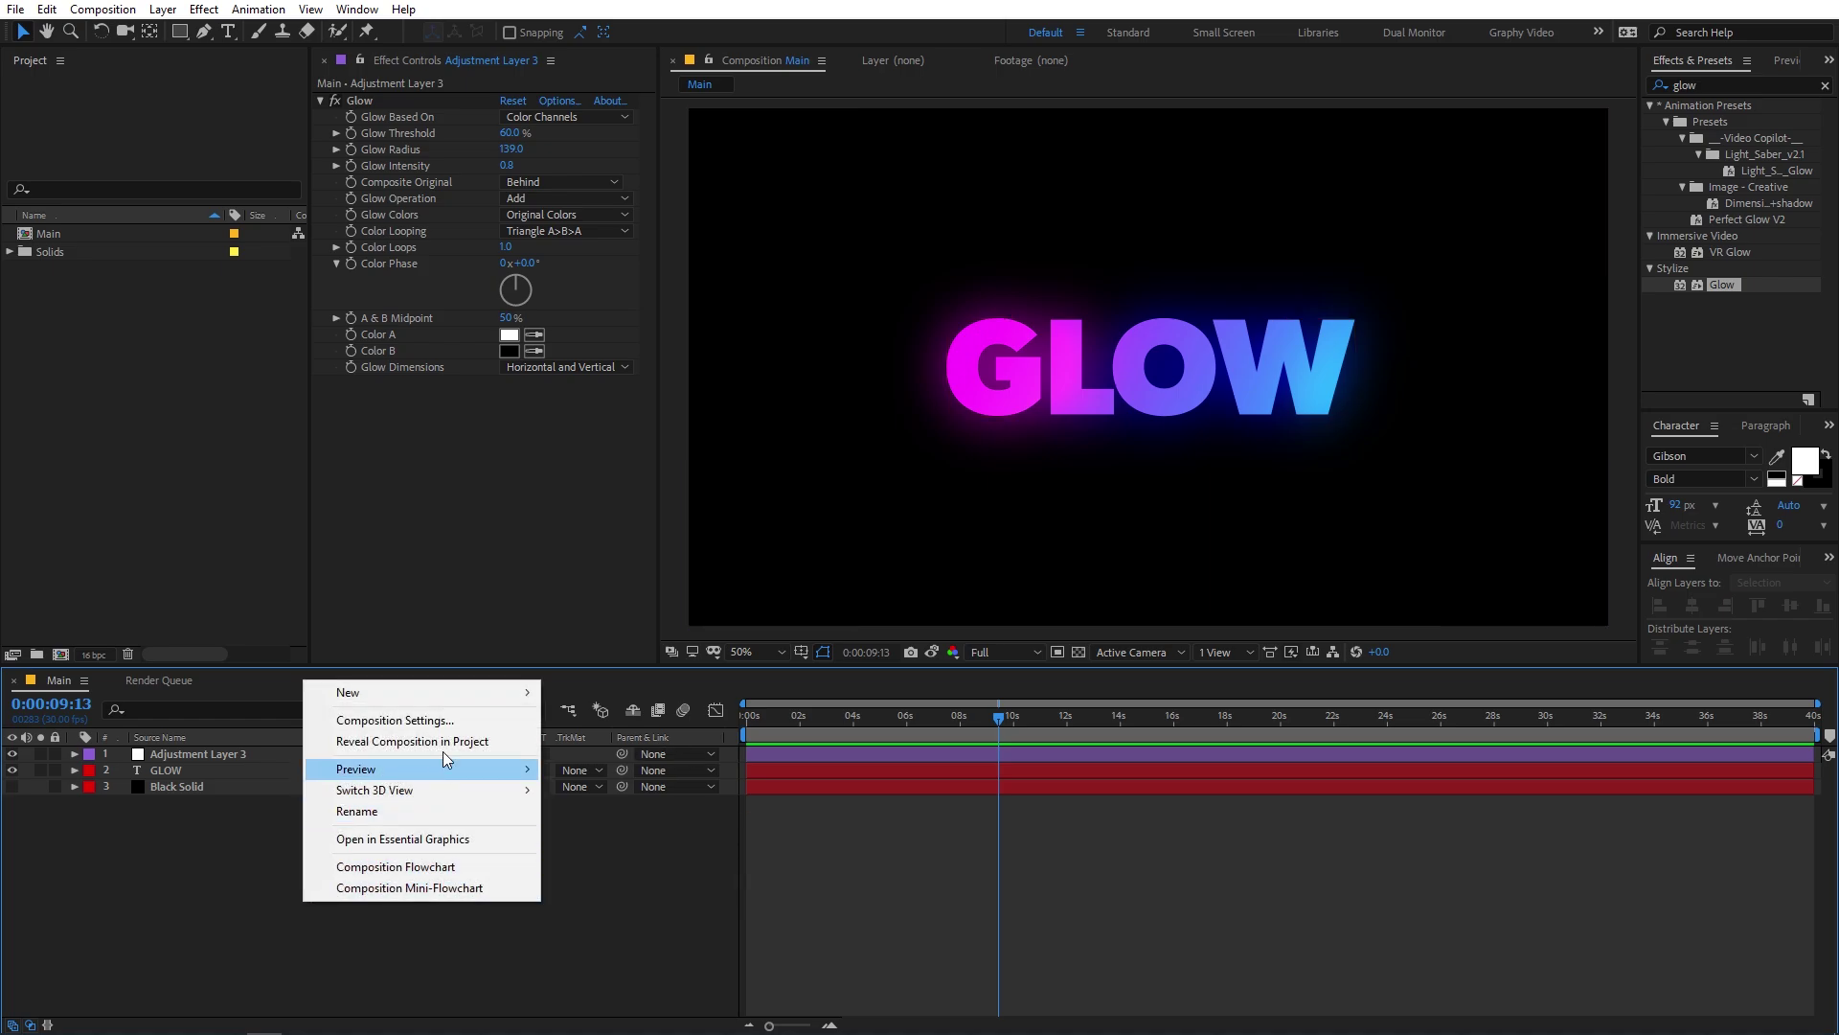
pyautogui.moveTo(458, 690)
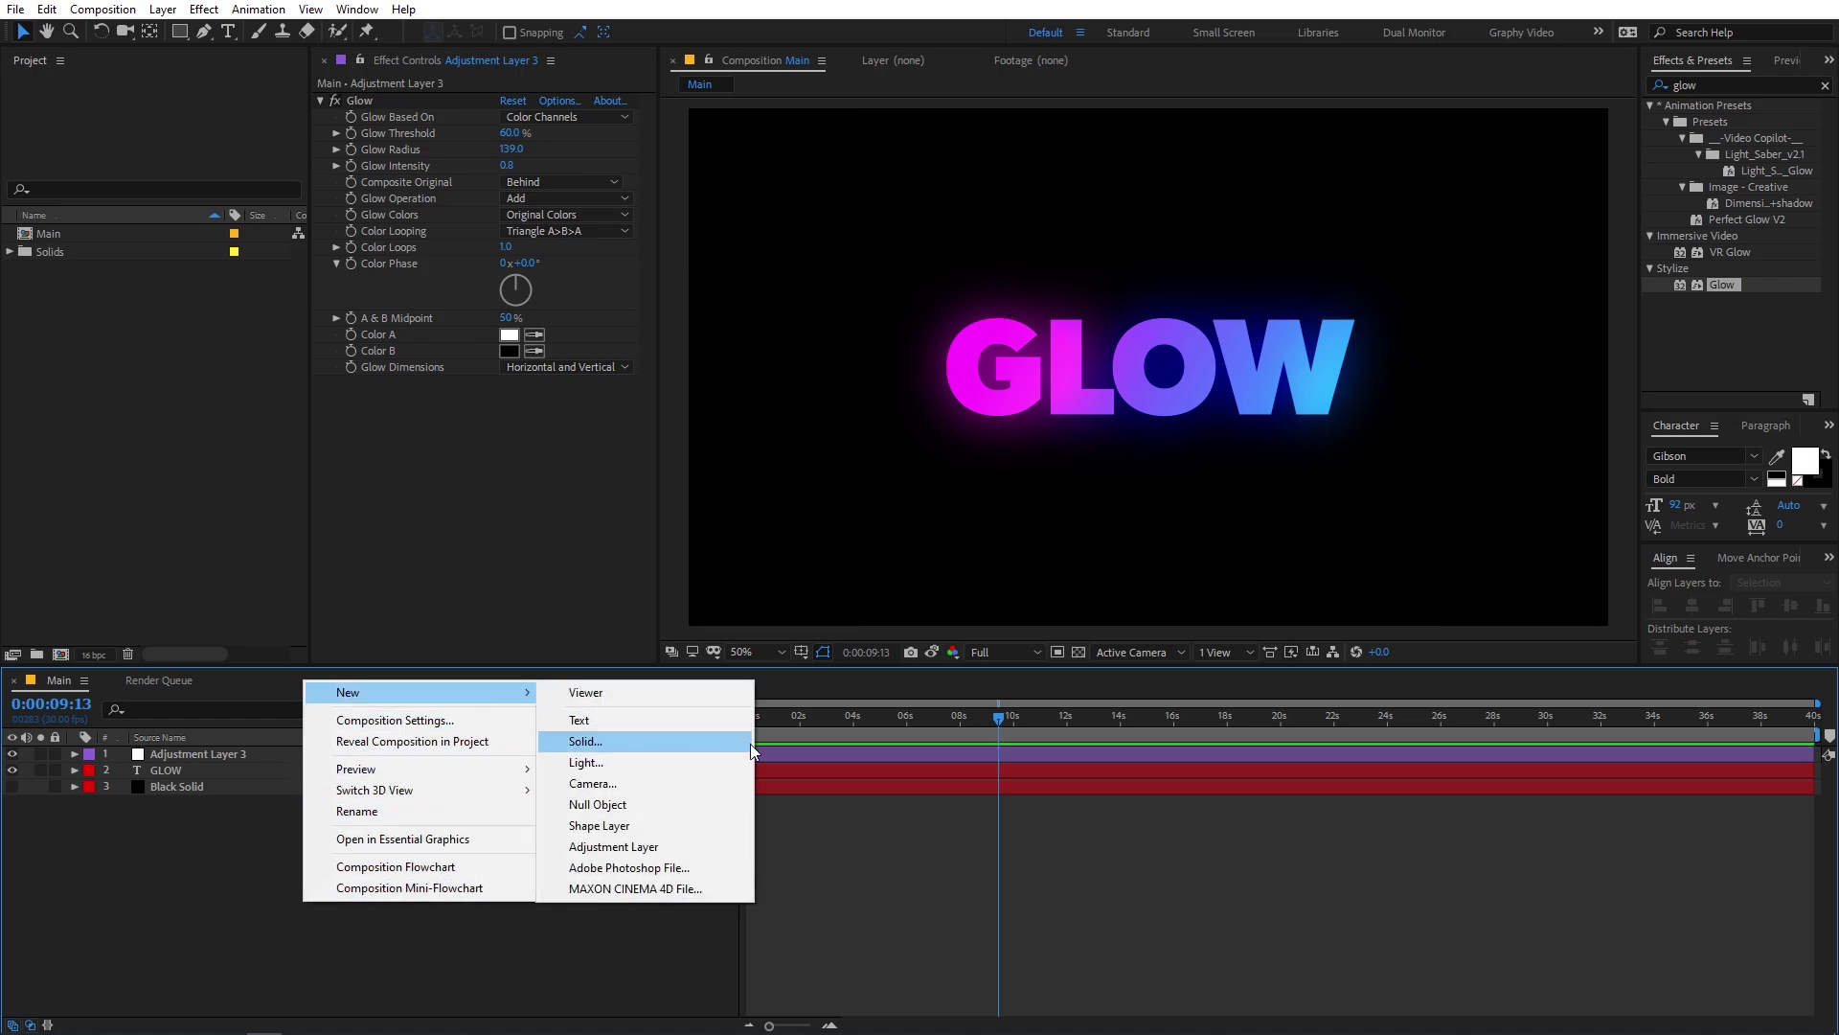
pyautogui.click(642, 845)
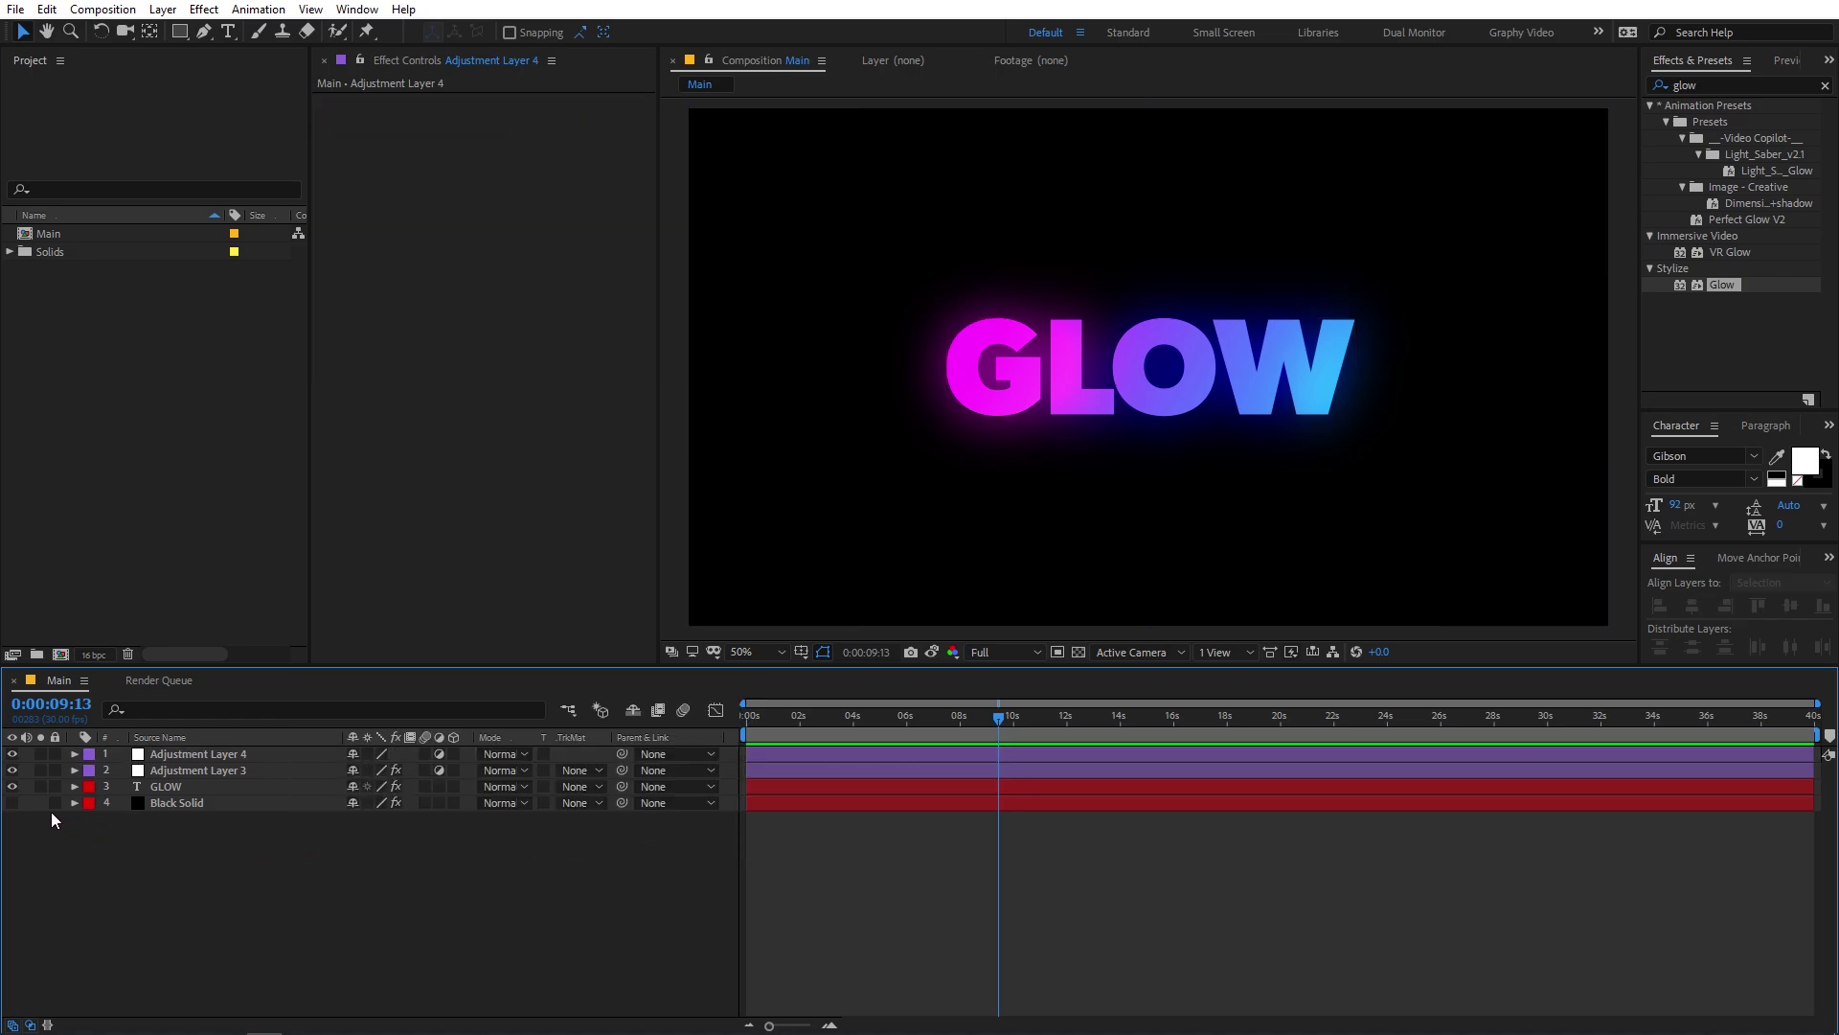
pyautogui.click(12, 770)
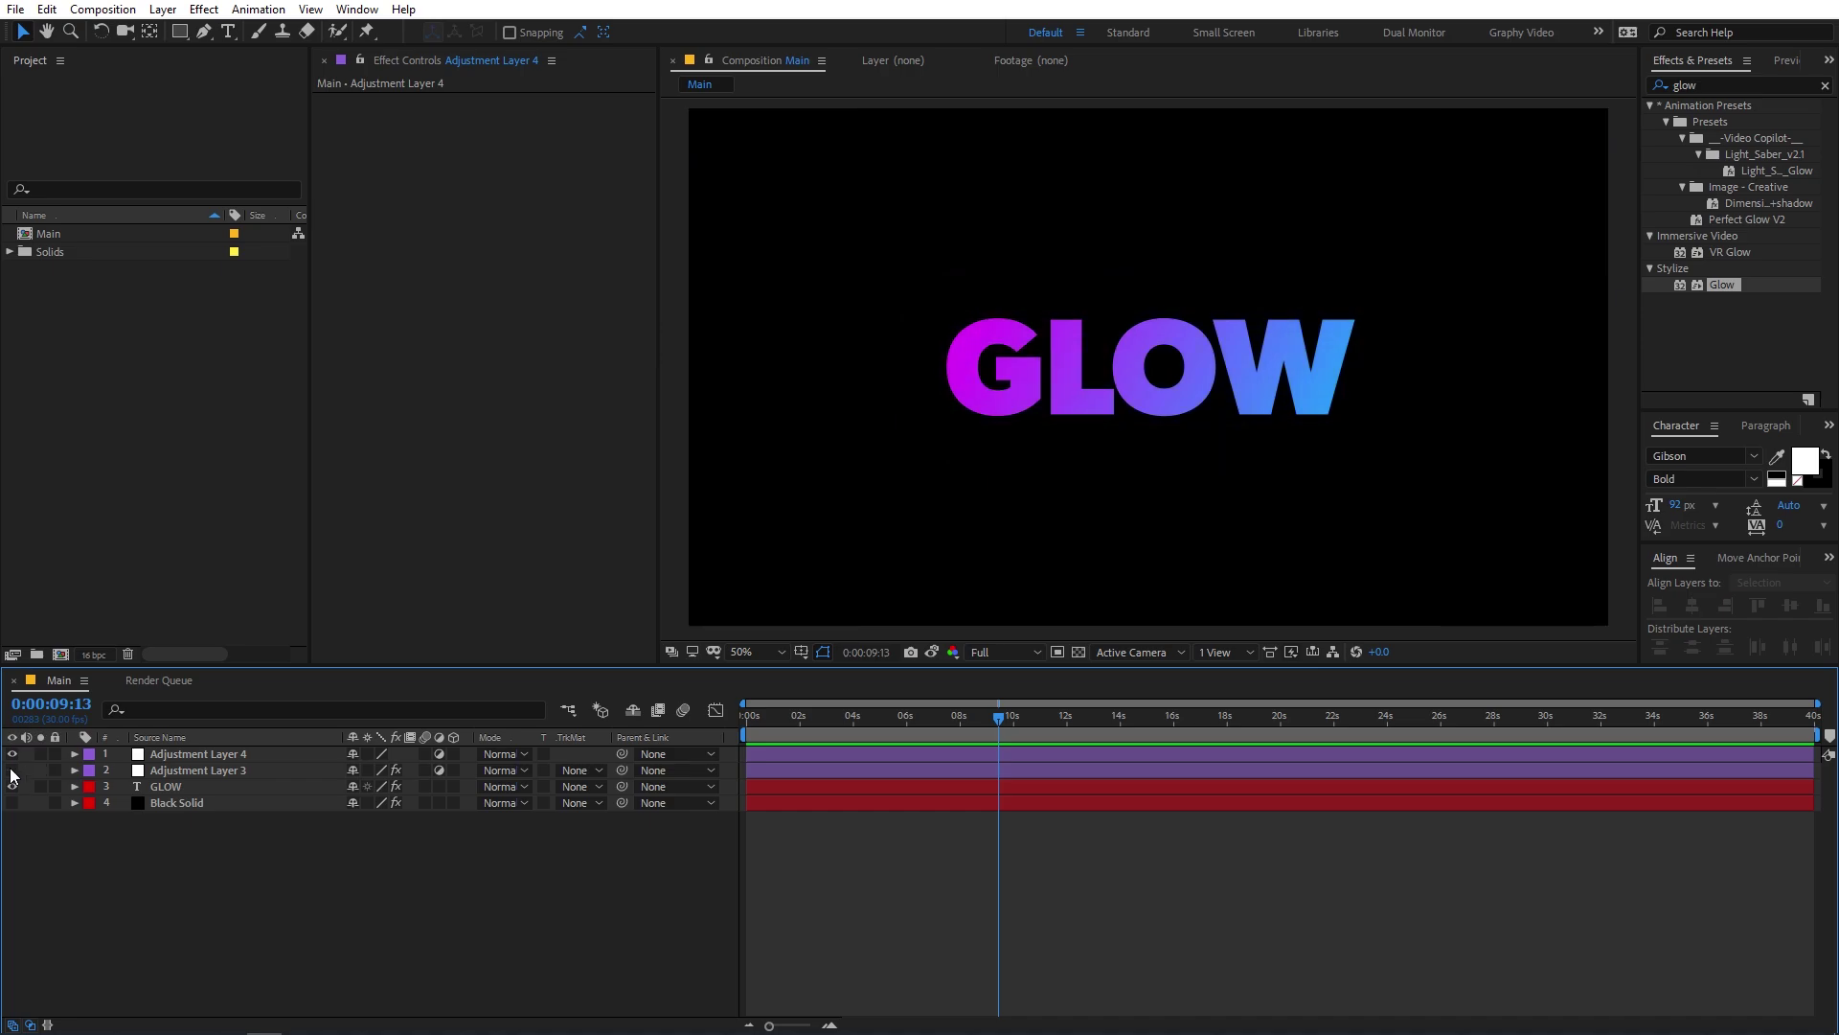
# - Apply Glow to Adjustment Layer 4 with Glow Radius 40 and Glow Intensity 0.6
pyautogui.moveTo(1721, 284); pyautogui.dragTo(222, 755)
pyautogui.moveTo(506, 149); pyautogui.dragTo(540, 150)
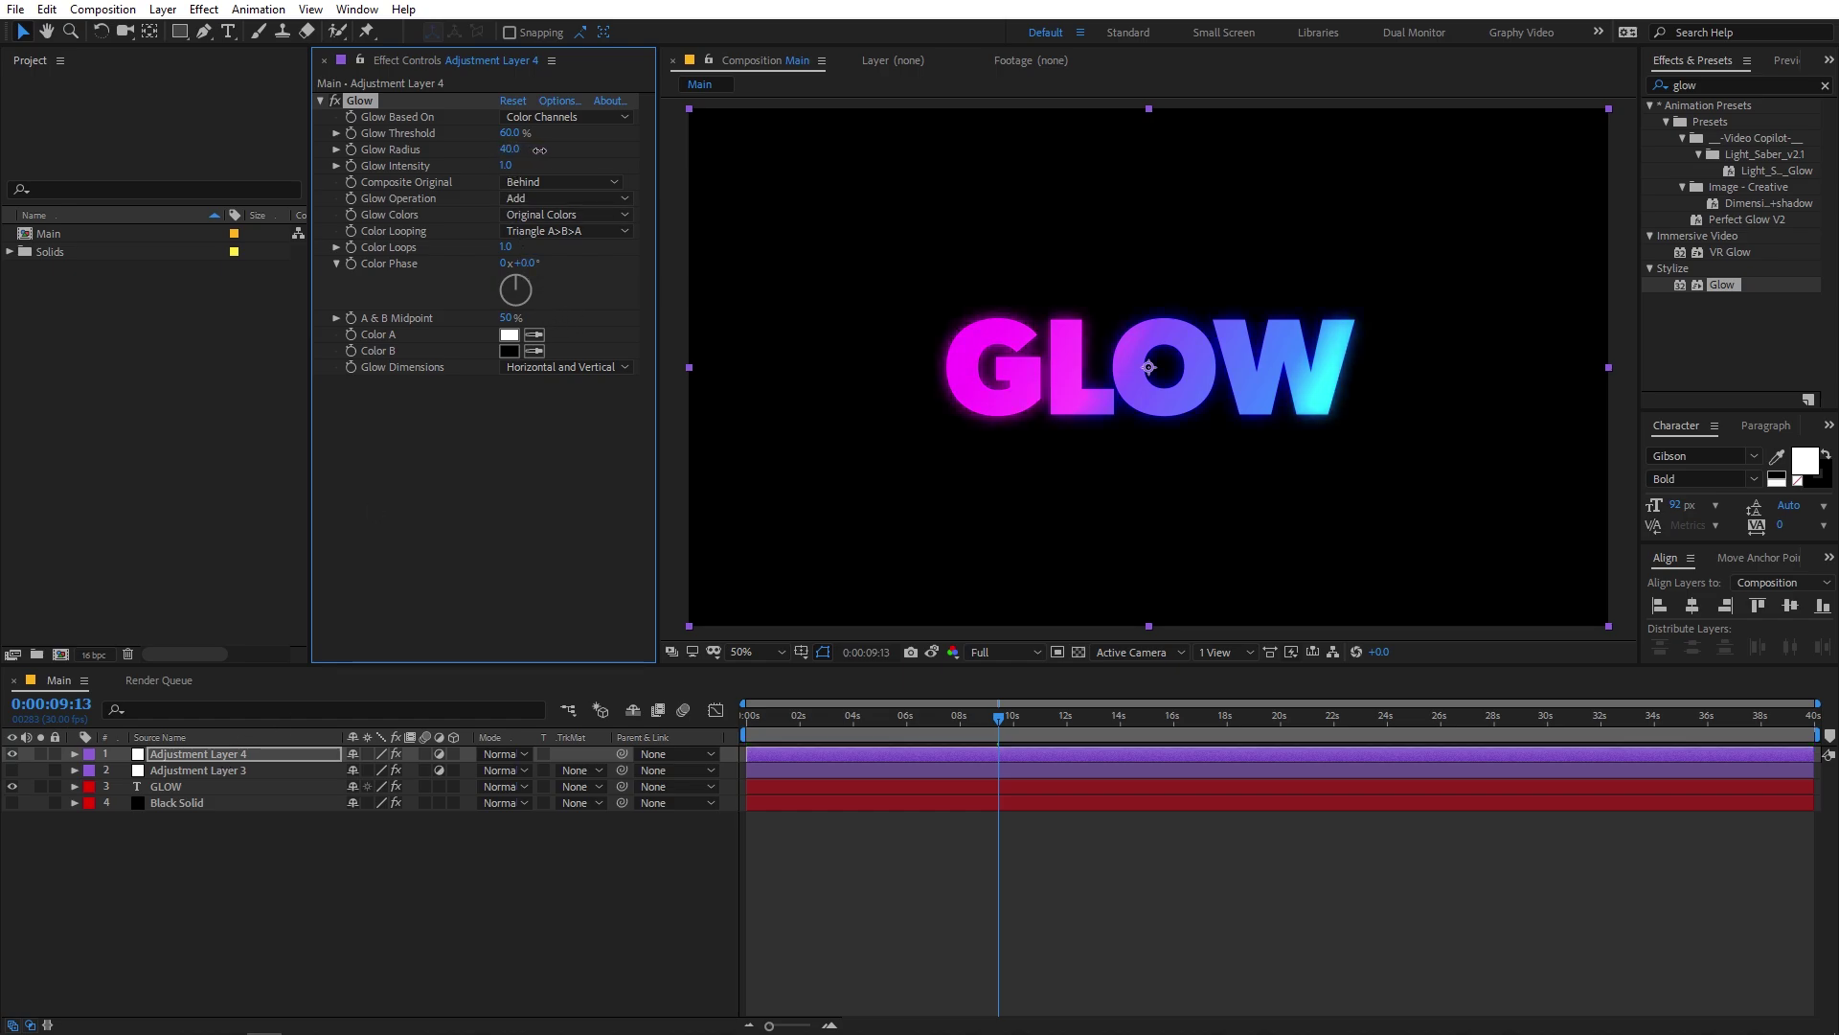
pyautogui.moveTo(505, 166)
pyautogui.mouseDown()
pyautogui.moveTo(446, 177)
pyautogui.moveTo(485, 175)
pyautogui.mouseUp()
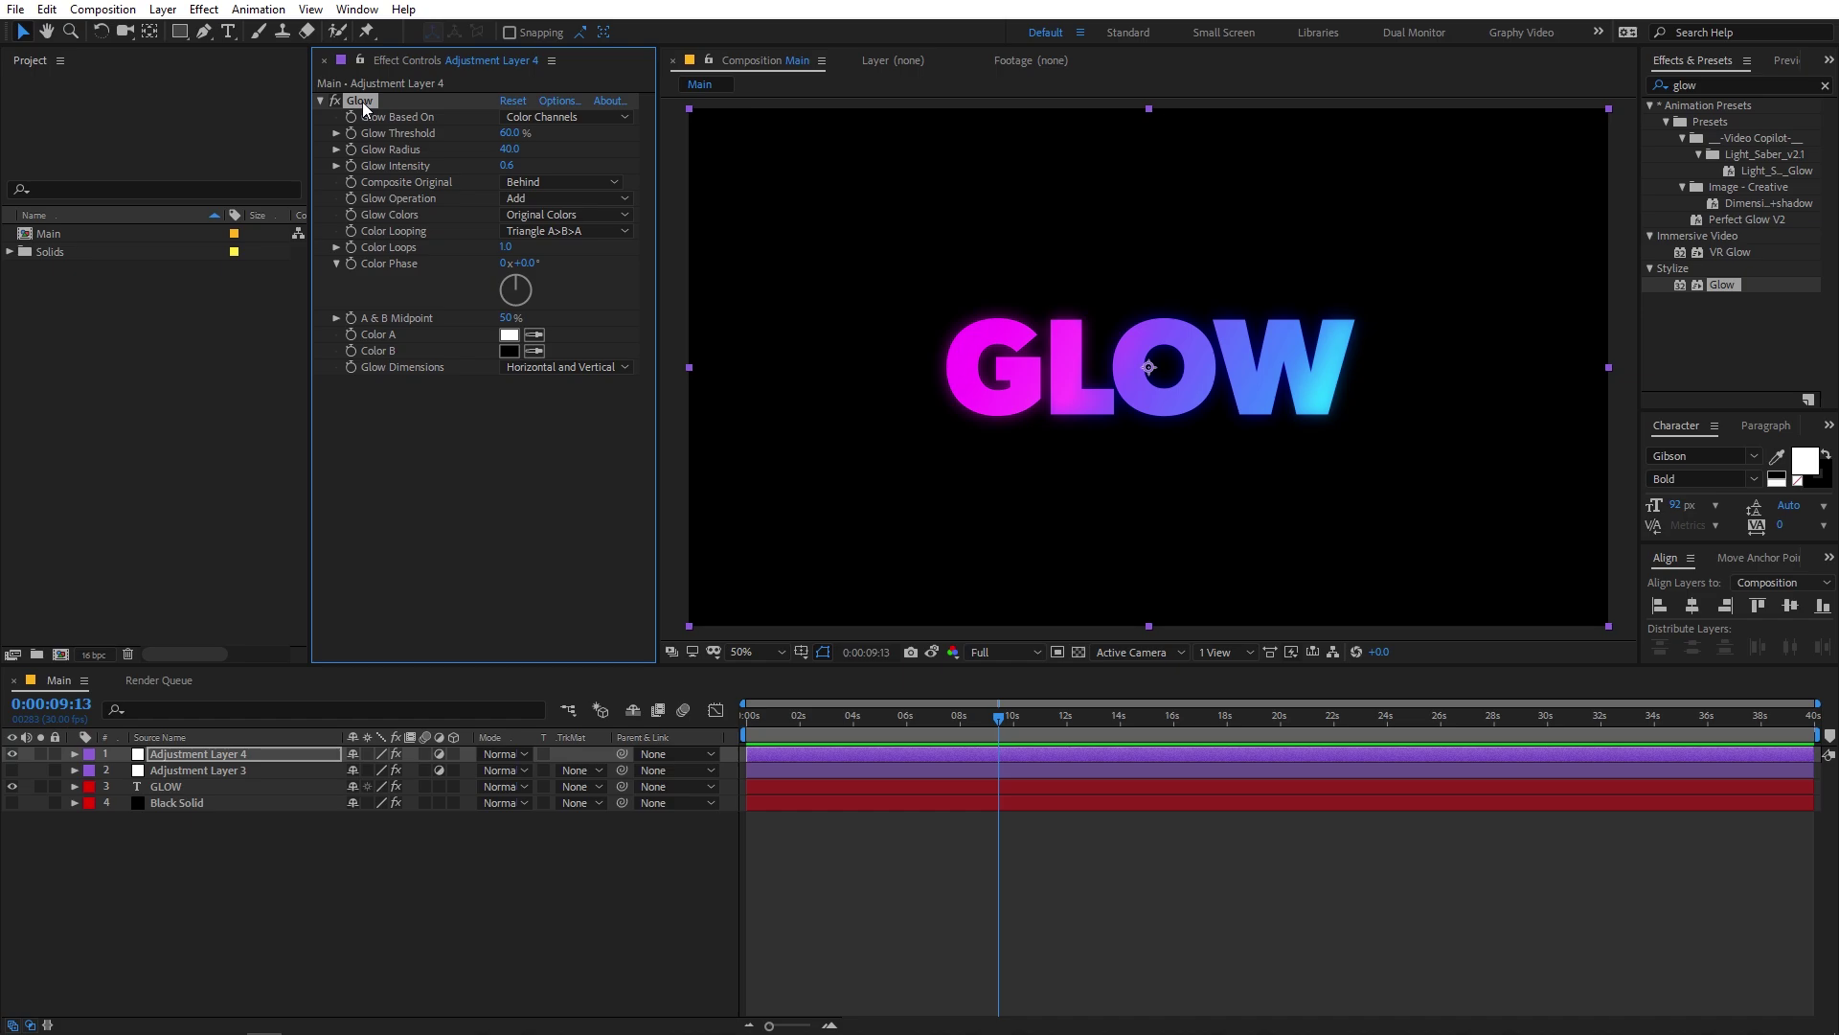
pyautogui.moveTo(1721, 290)
pyautogui.mouseDown()
pyautogui.moveTo(768, 451)
pyautogui.moveTo(514, 443)
pyautogui.moveTo(1617, 359)
pyautogui.moveTo(1699, 303)
pyautogui.mouseUp()
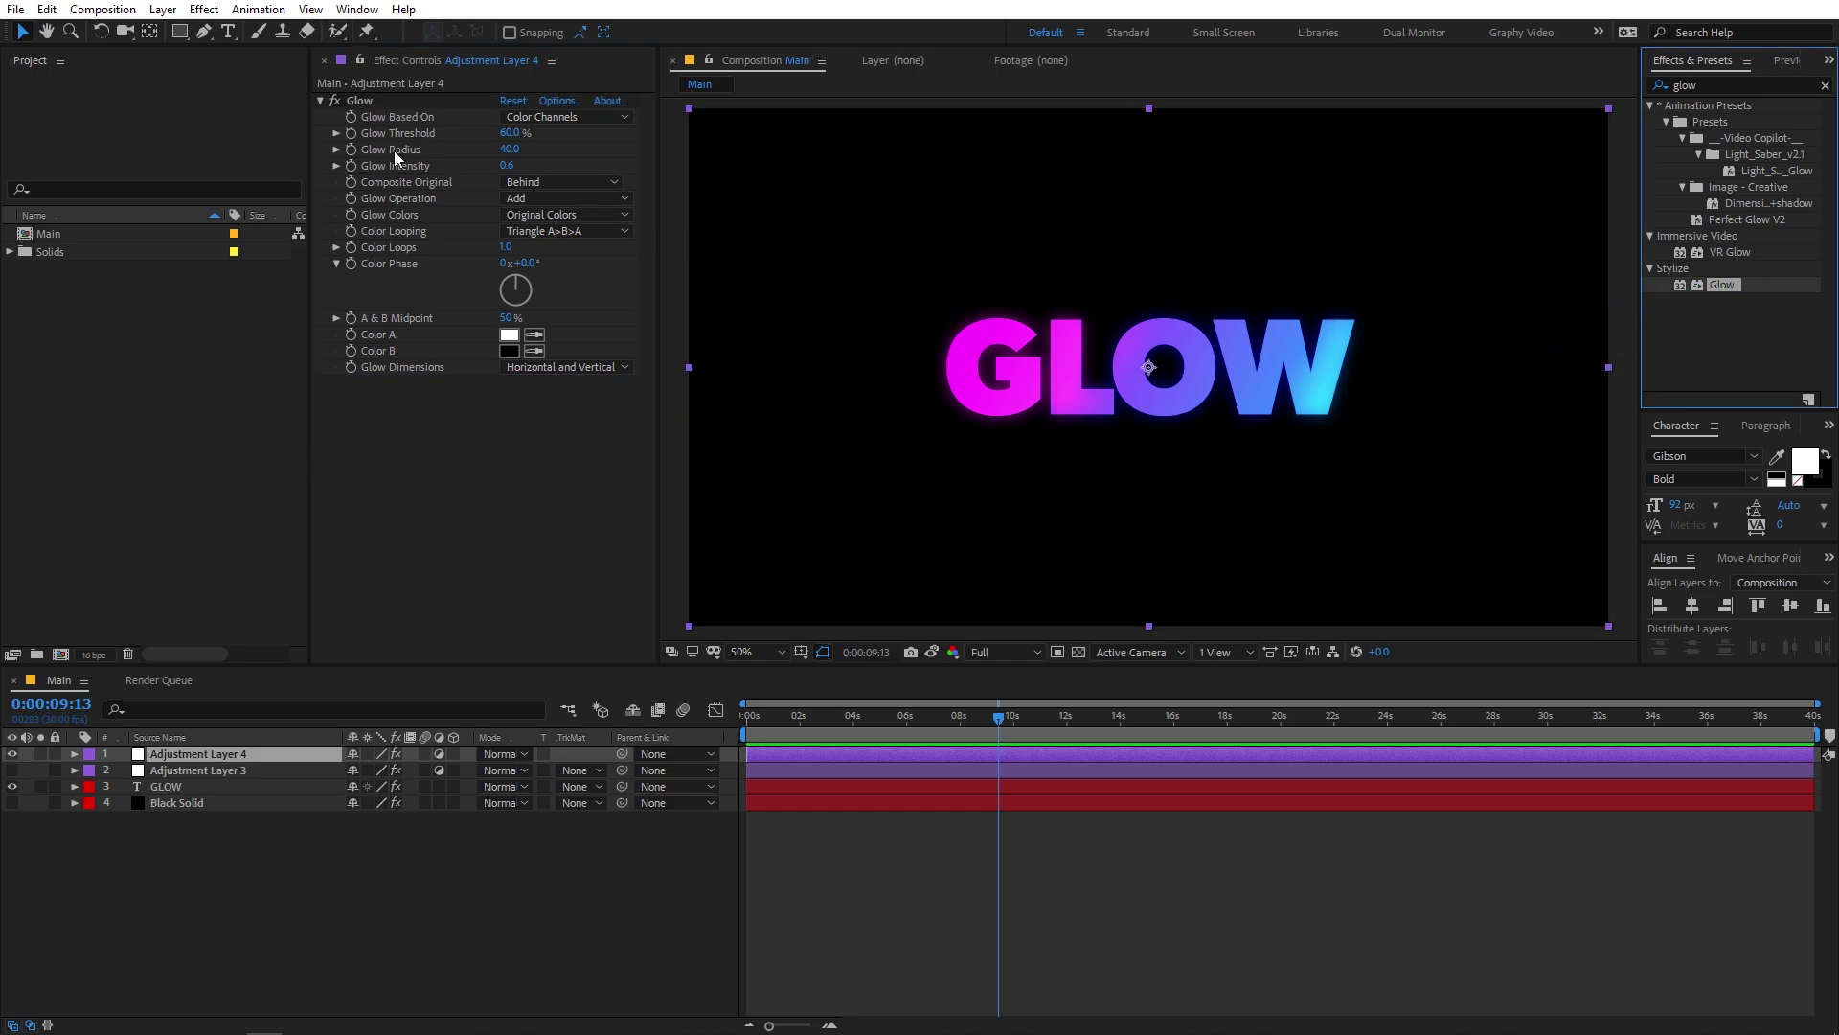
# - Duplicate the Glow effect into Glow 2 and widen its radius
pyautogui.click(366, 101)
pyautogui.hotkey('ctrl', 'd')
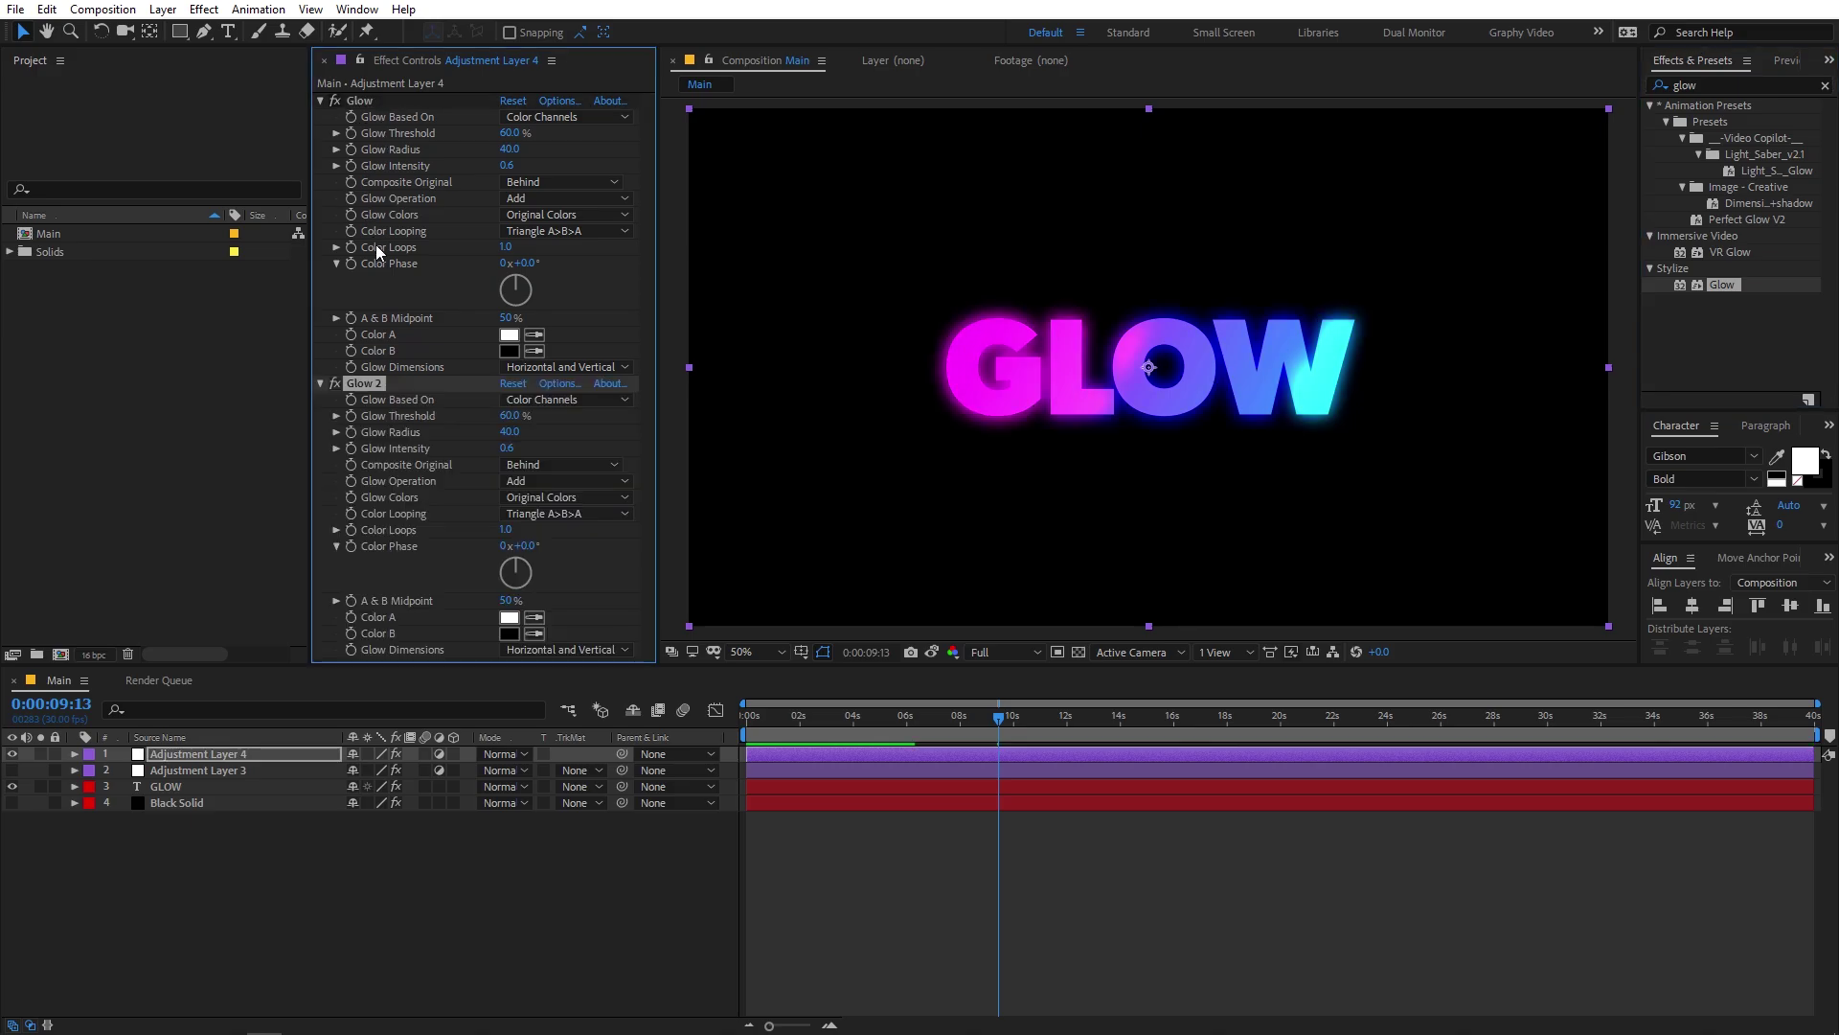
pyautogui.moveTo(517, 438); pyautogui.dragTo(709, 440)
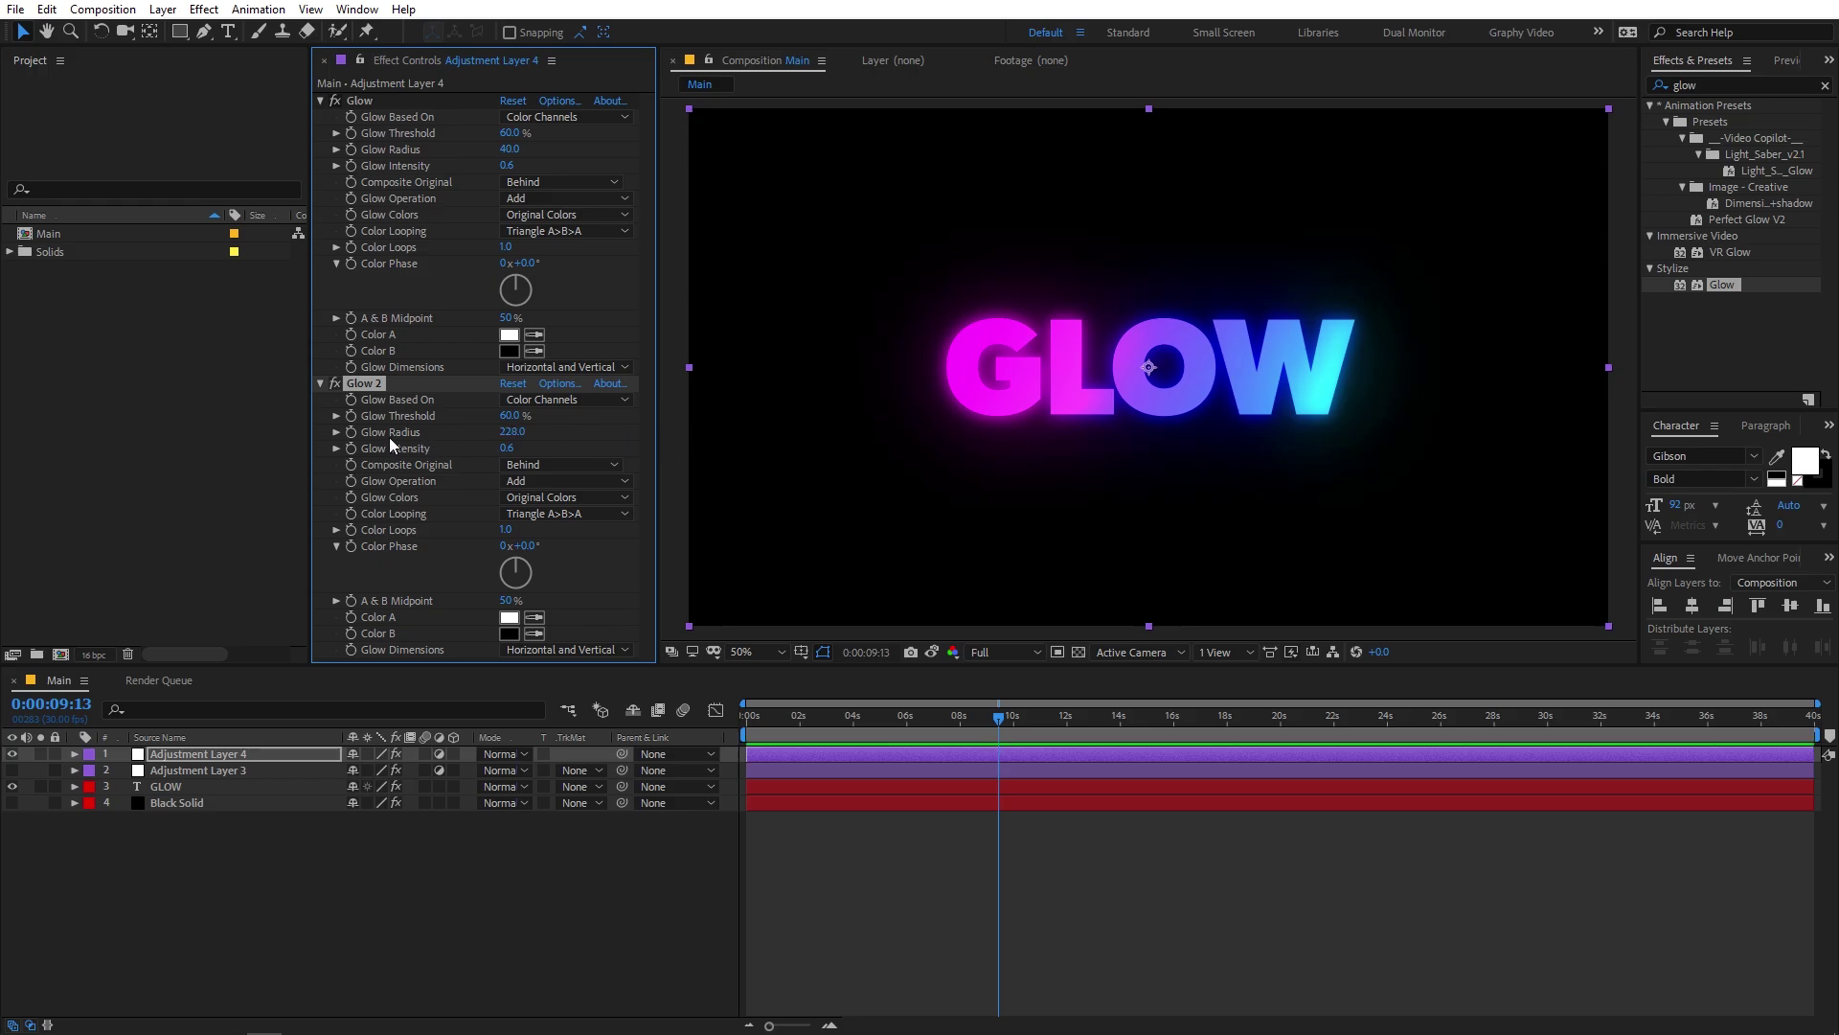
pyautogui.moveTo(508, 431); pyautogui.dragTo(567, 436)
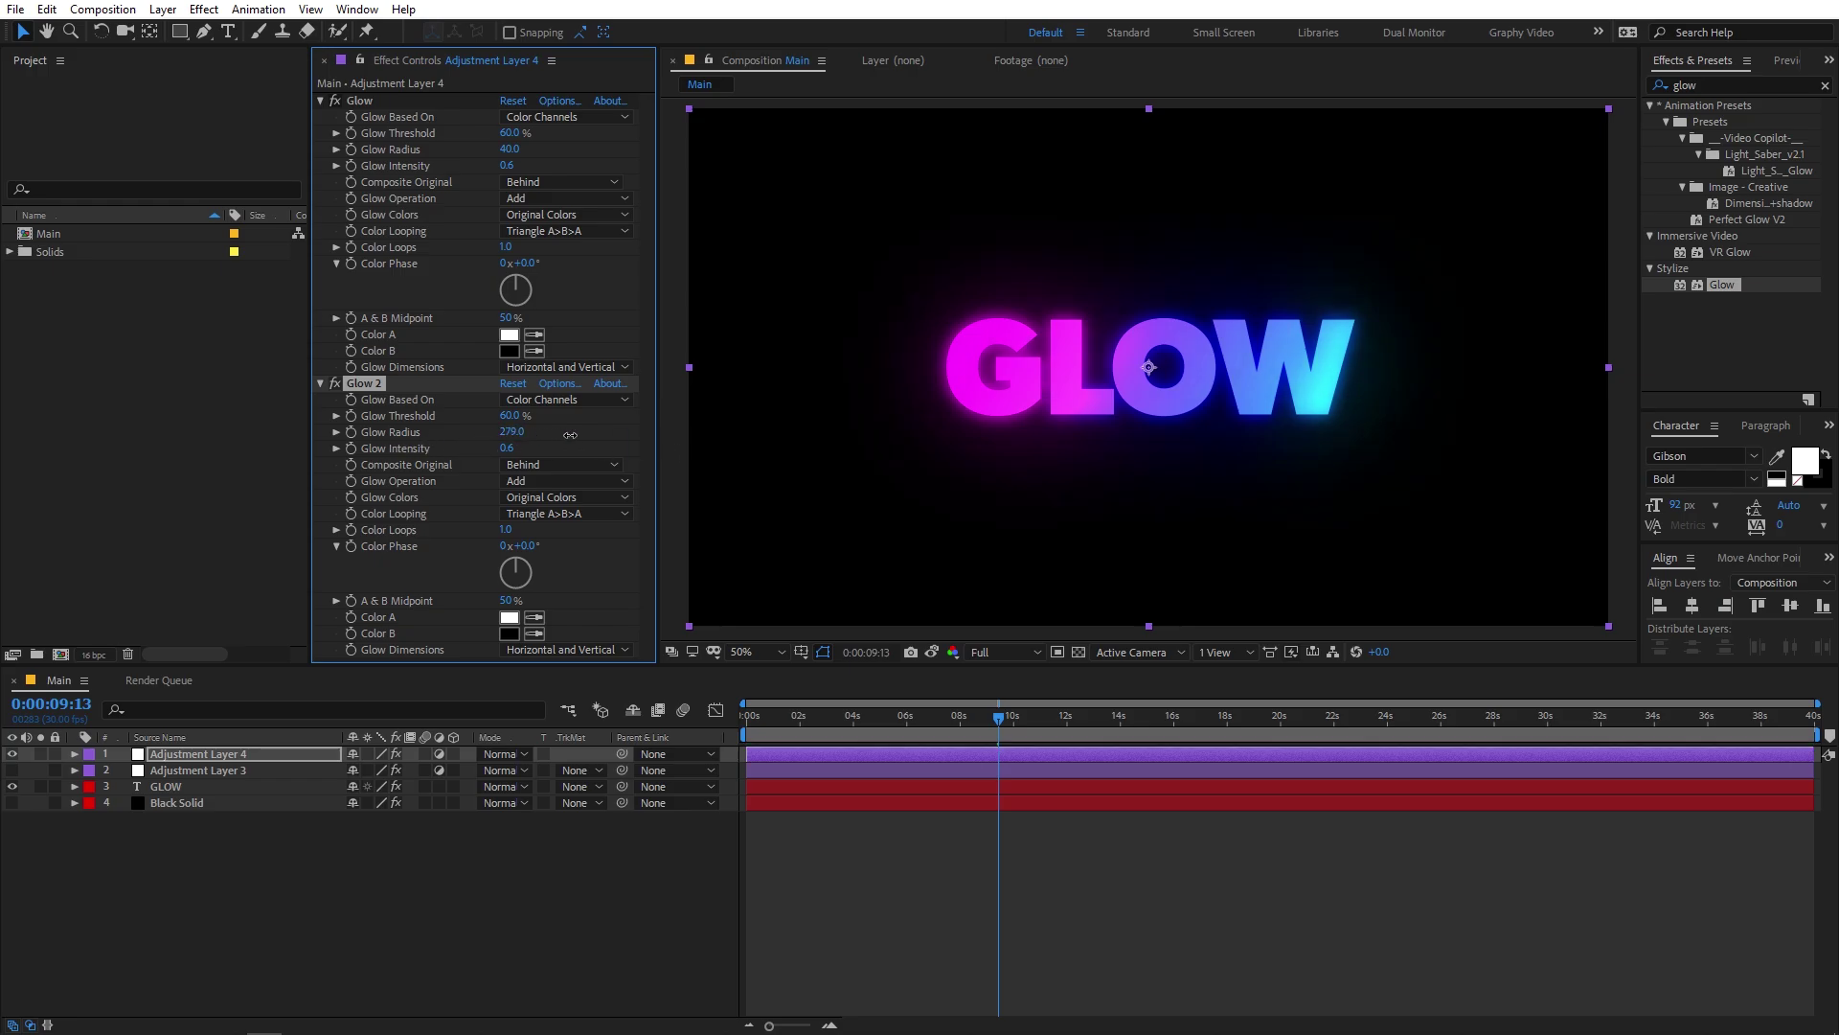
# - Set Glow 2's intensity to 0.2 and its radius to 236
pyautogui.click(511, 448)
pyautogui.press('BackSpace')
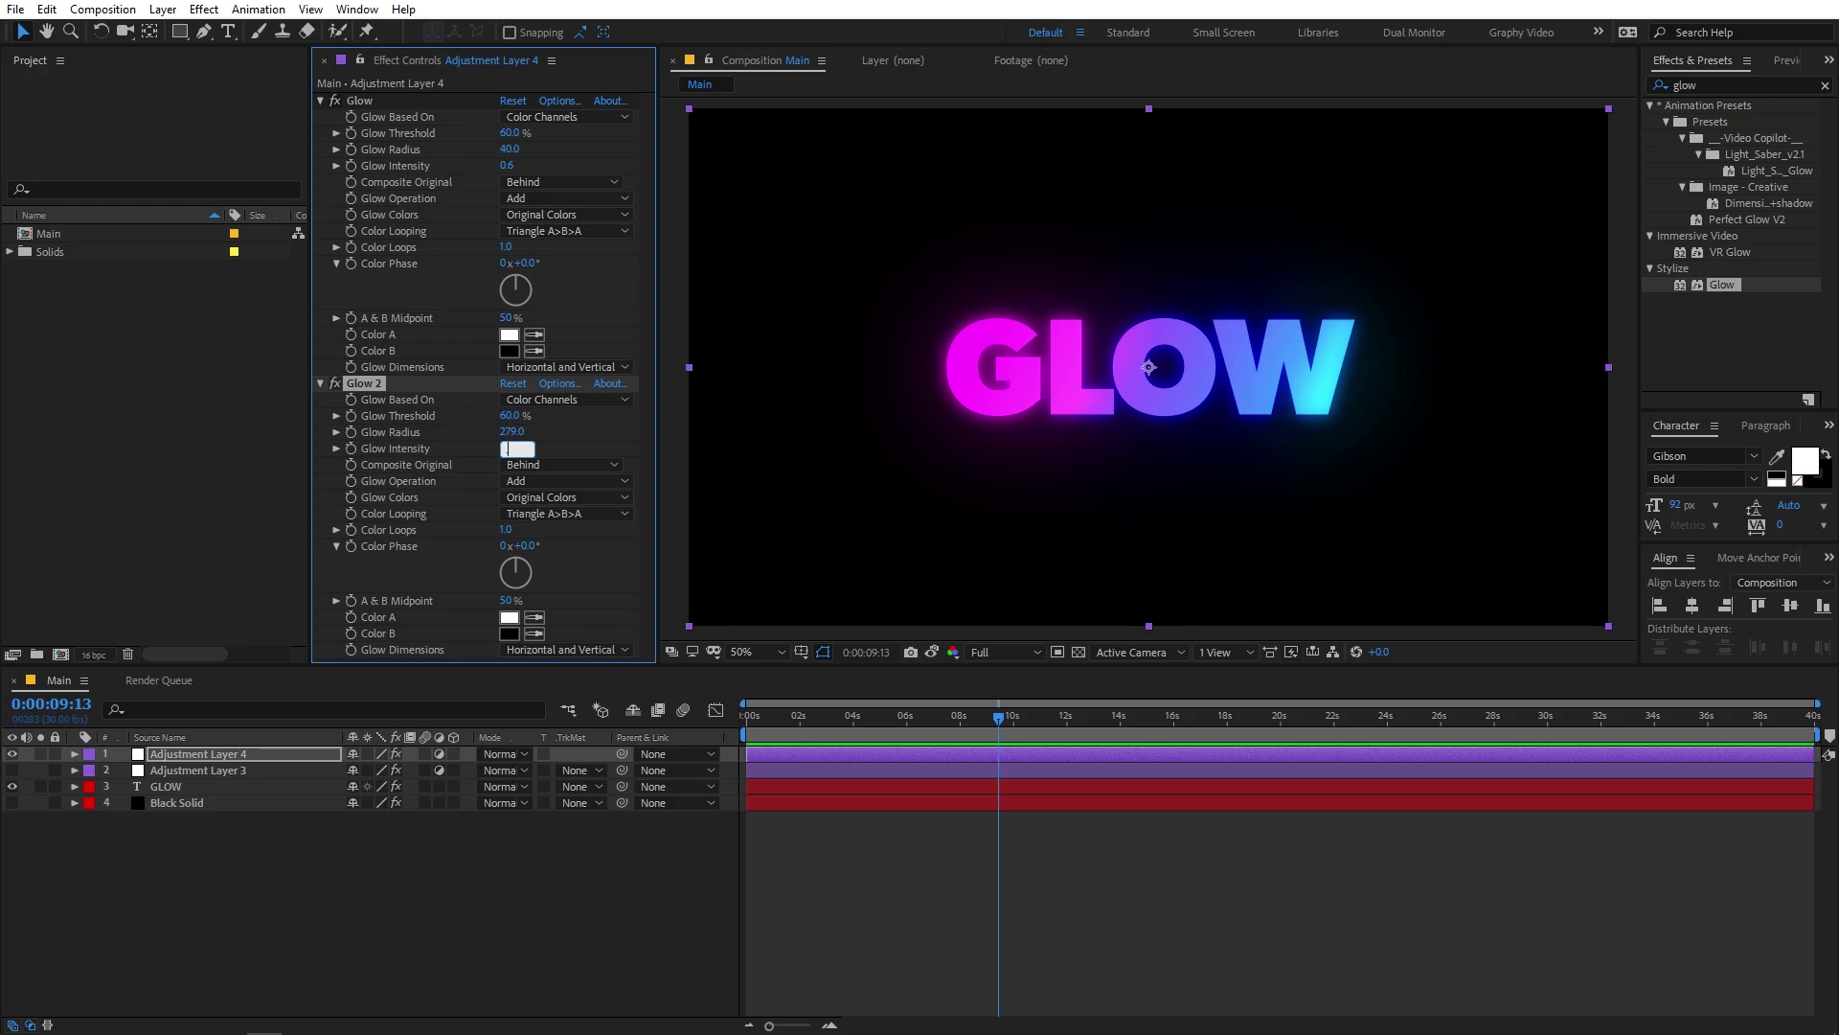
pyautogui.write('0.3')
pyautogui.press('Return')
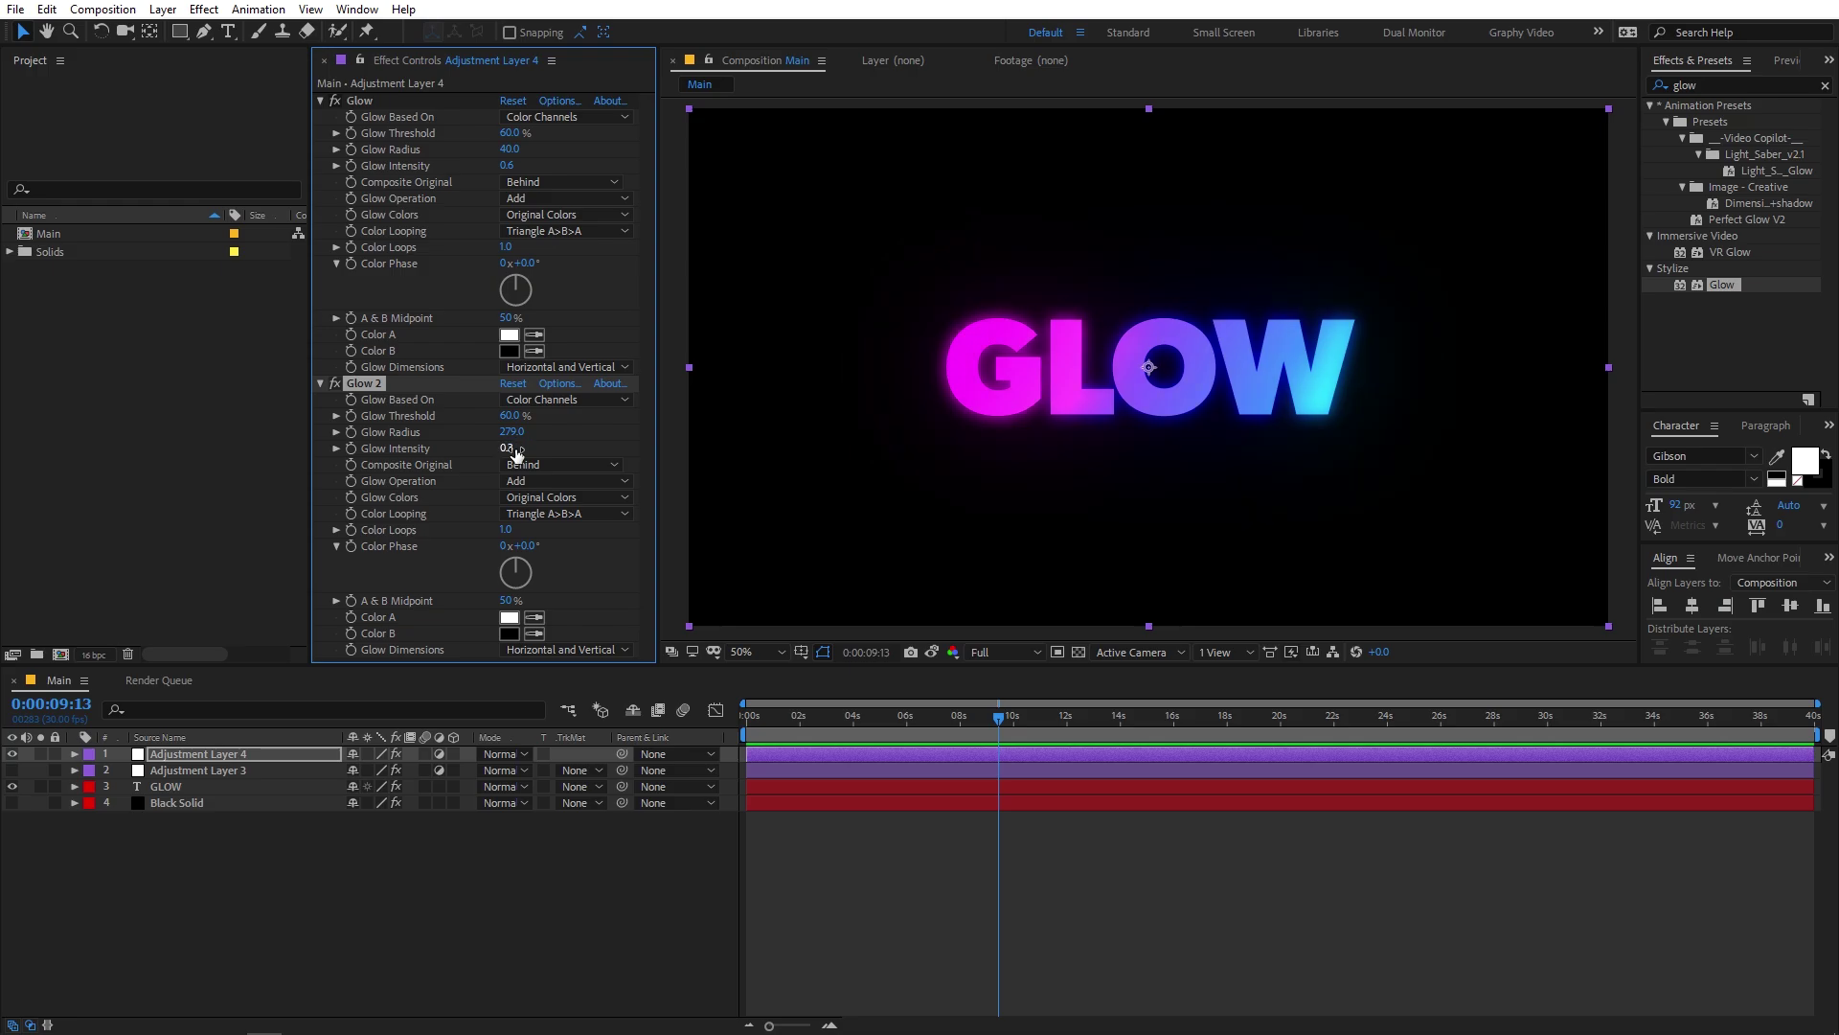
pyautogui.click(513, 448)
pyautogui.write('0.2')
pyautogui.press('Return')
pyautogui.moveTo(512, 431); pyautogui.dragTo(469, 437)
# - Set the first Glow's radius to 43 and duplicate Glow 2 into a third glow
pyautogui.moveTo(509, 149); pyautogui.dragTo(498, 161)
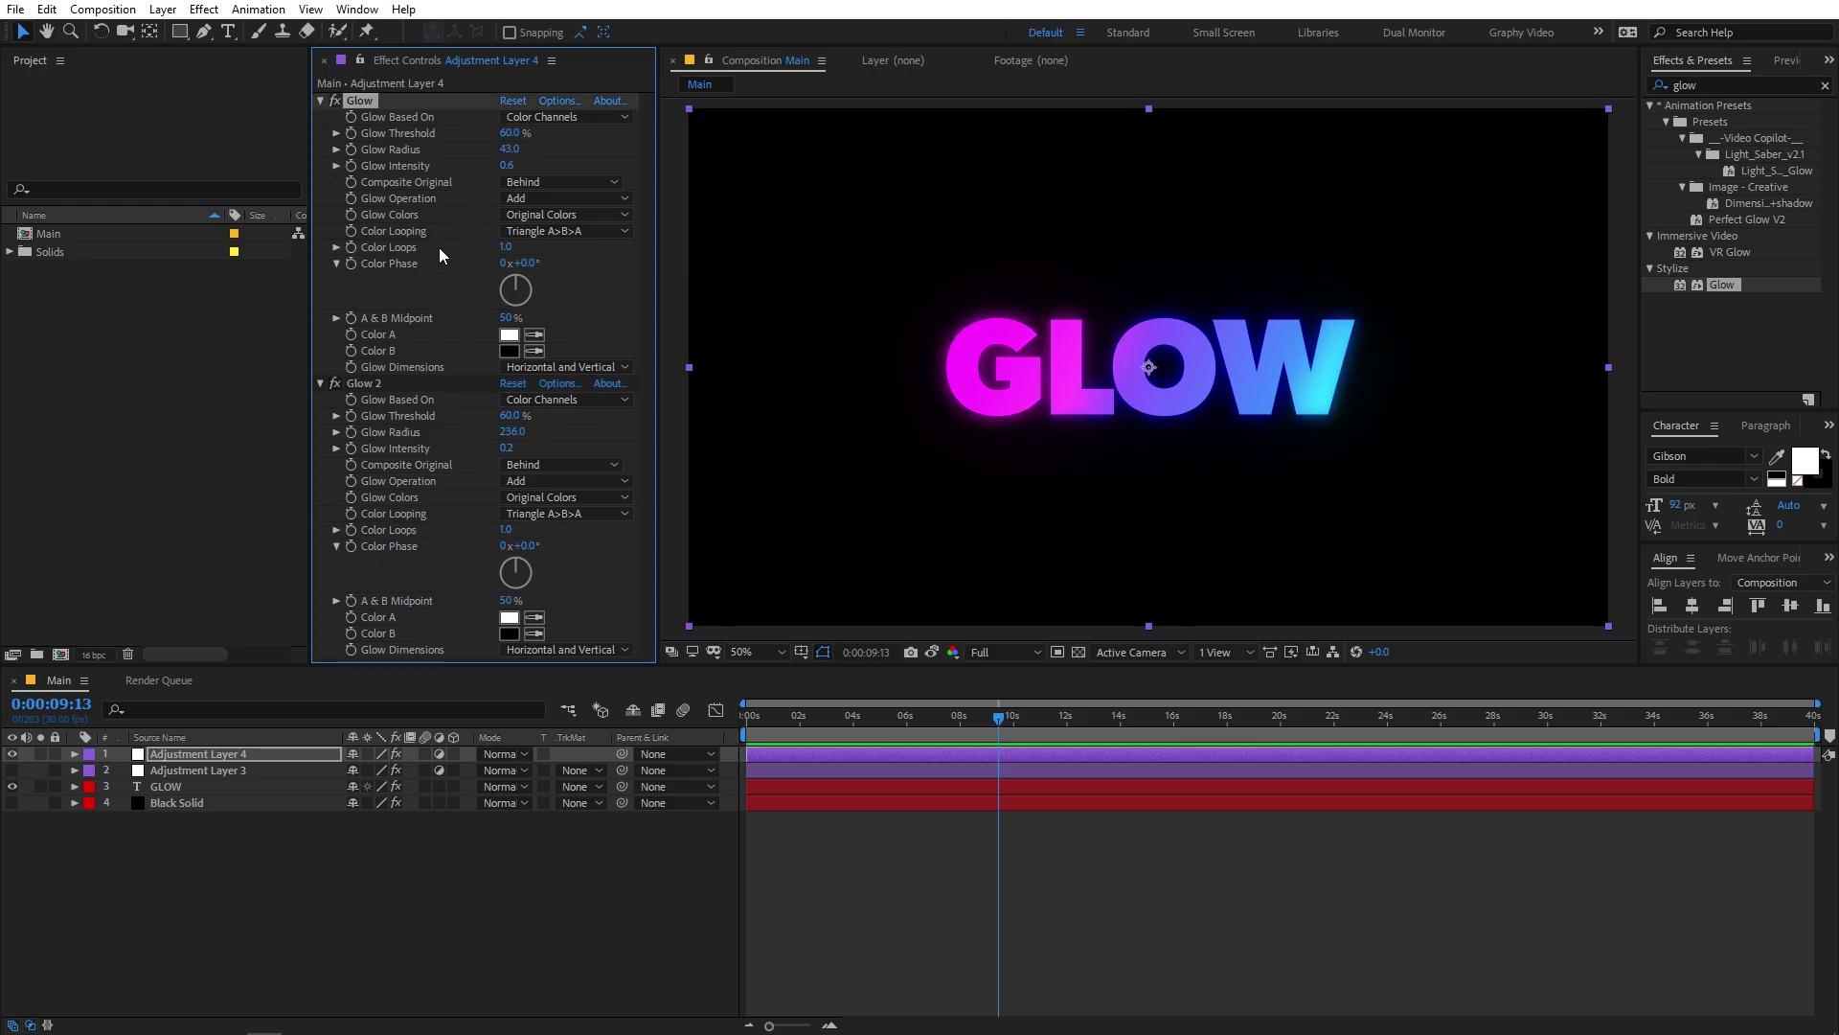
pyautogui.click(322, 384)
pyautogui.click(360, 384)
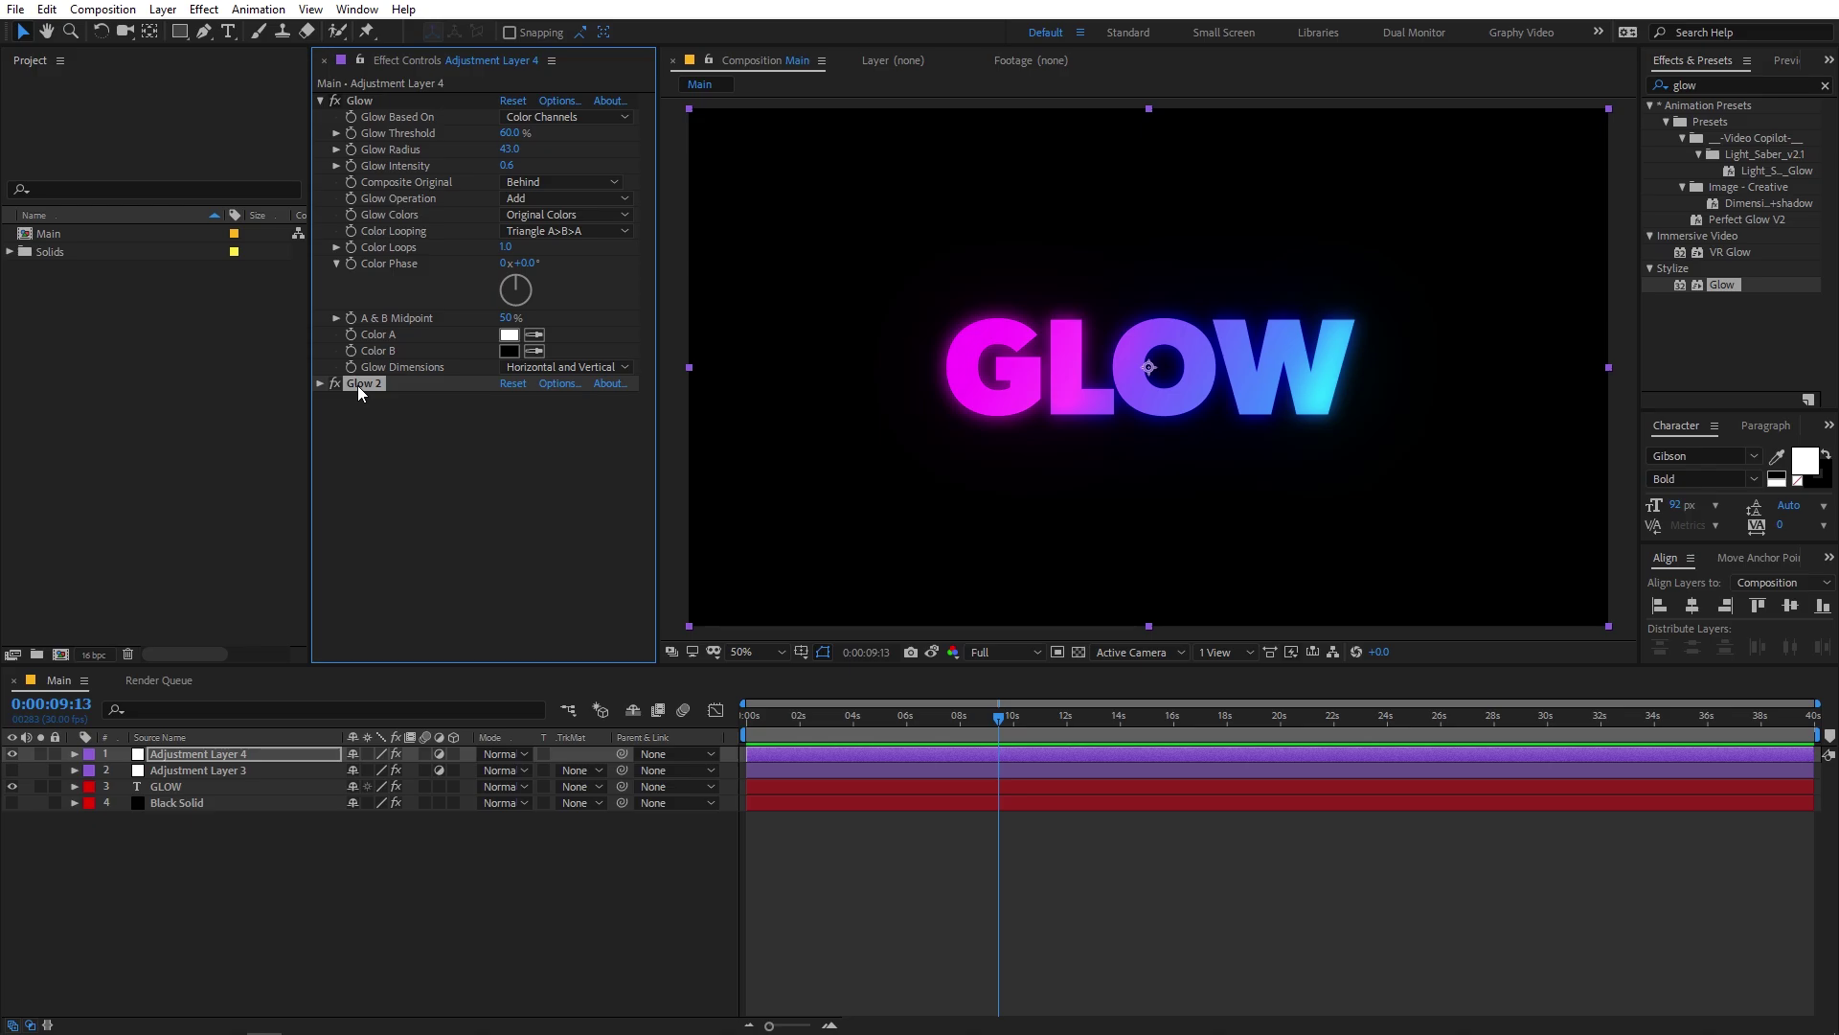
pyautogui.hotkey('ctrl', 'd')
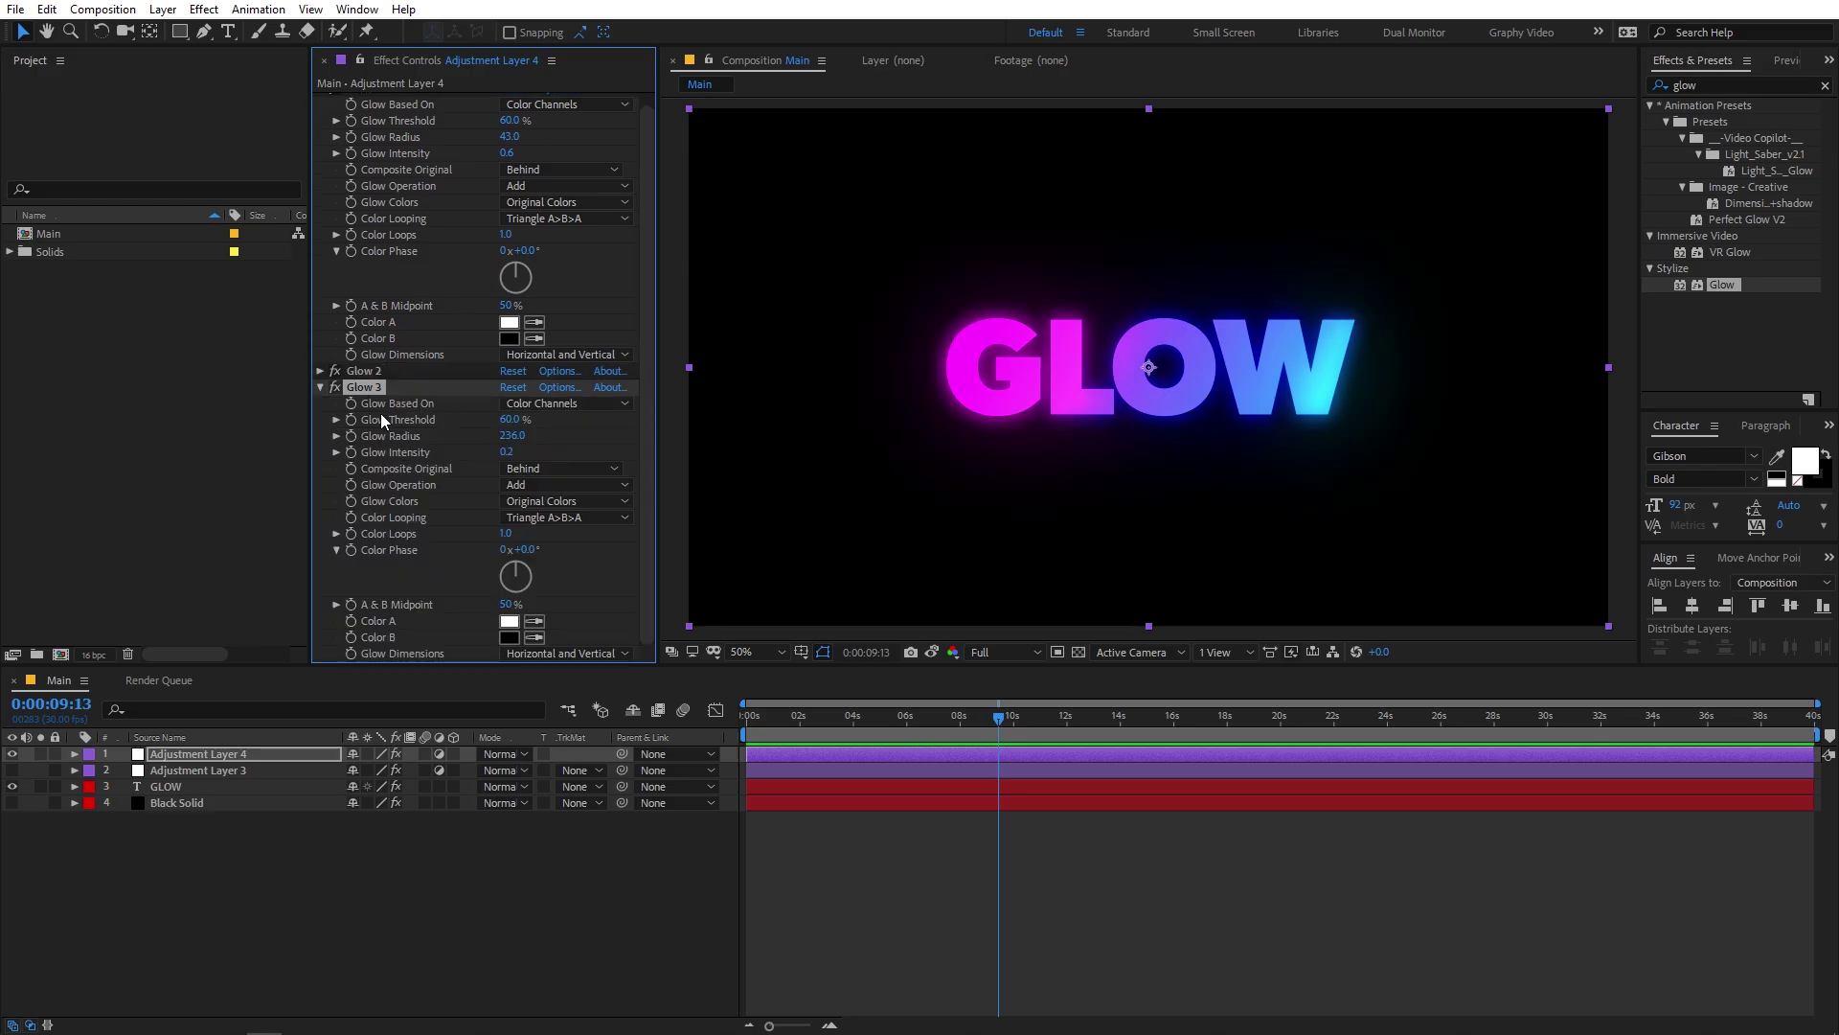
# - Widen Glow 3's radius to 500, then show Adjustment Layer 3 instead of Layer 4
pyautogui.moveTo(510, 435); pyautogui.dragTo(779, 442)
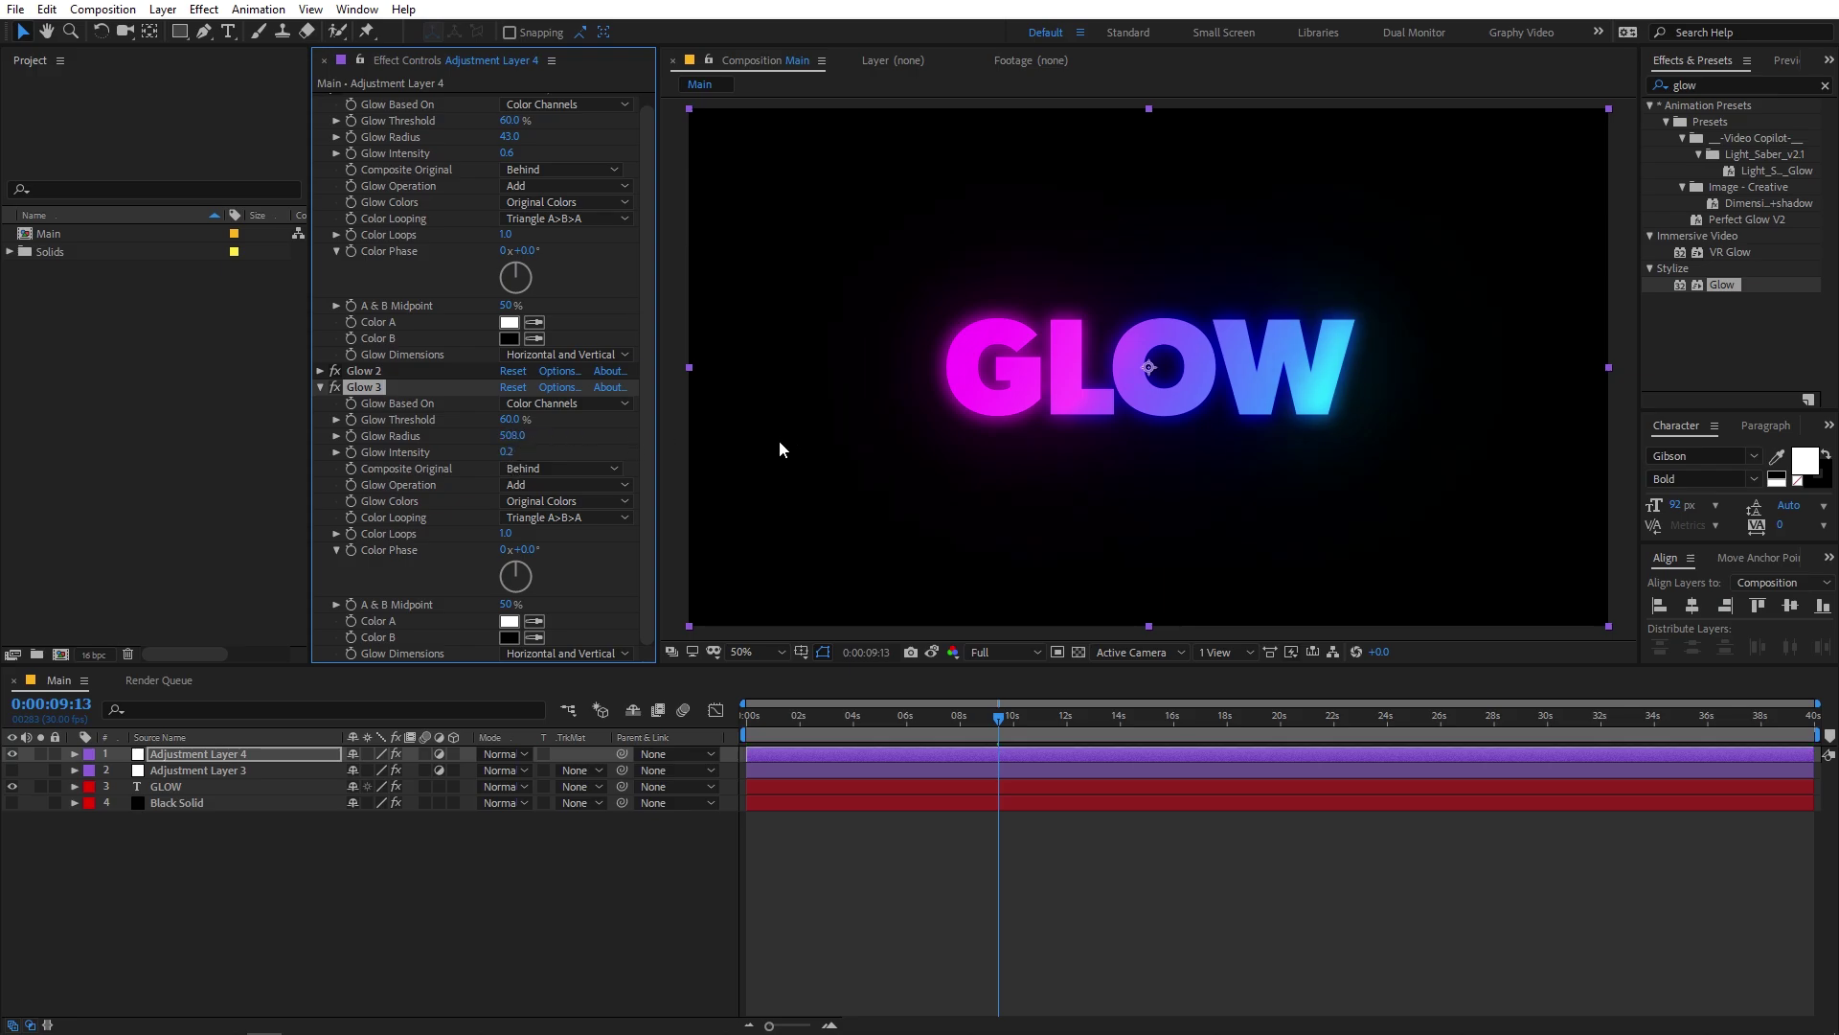
pyautogui.click(321, 388)
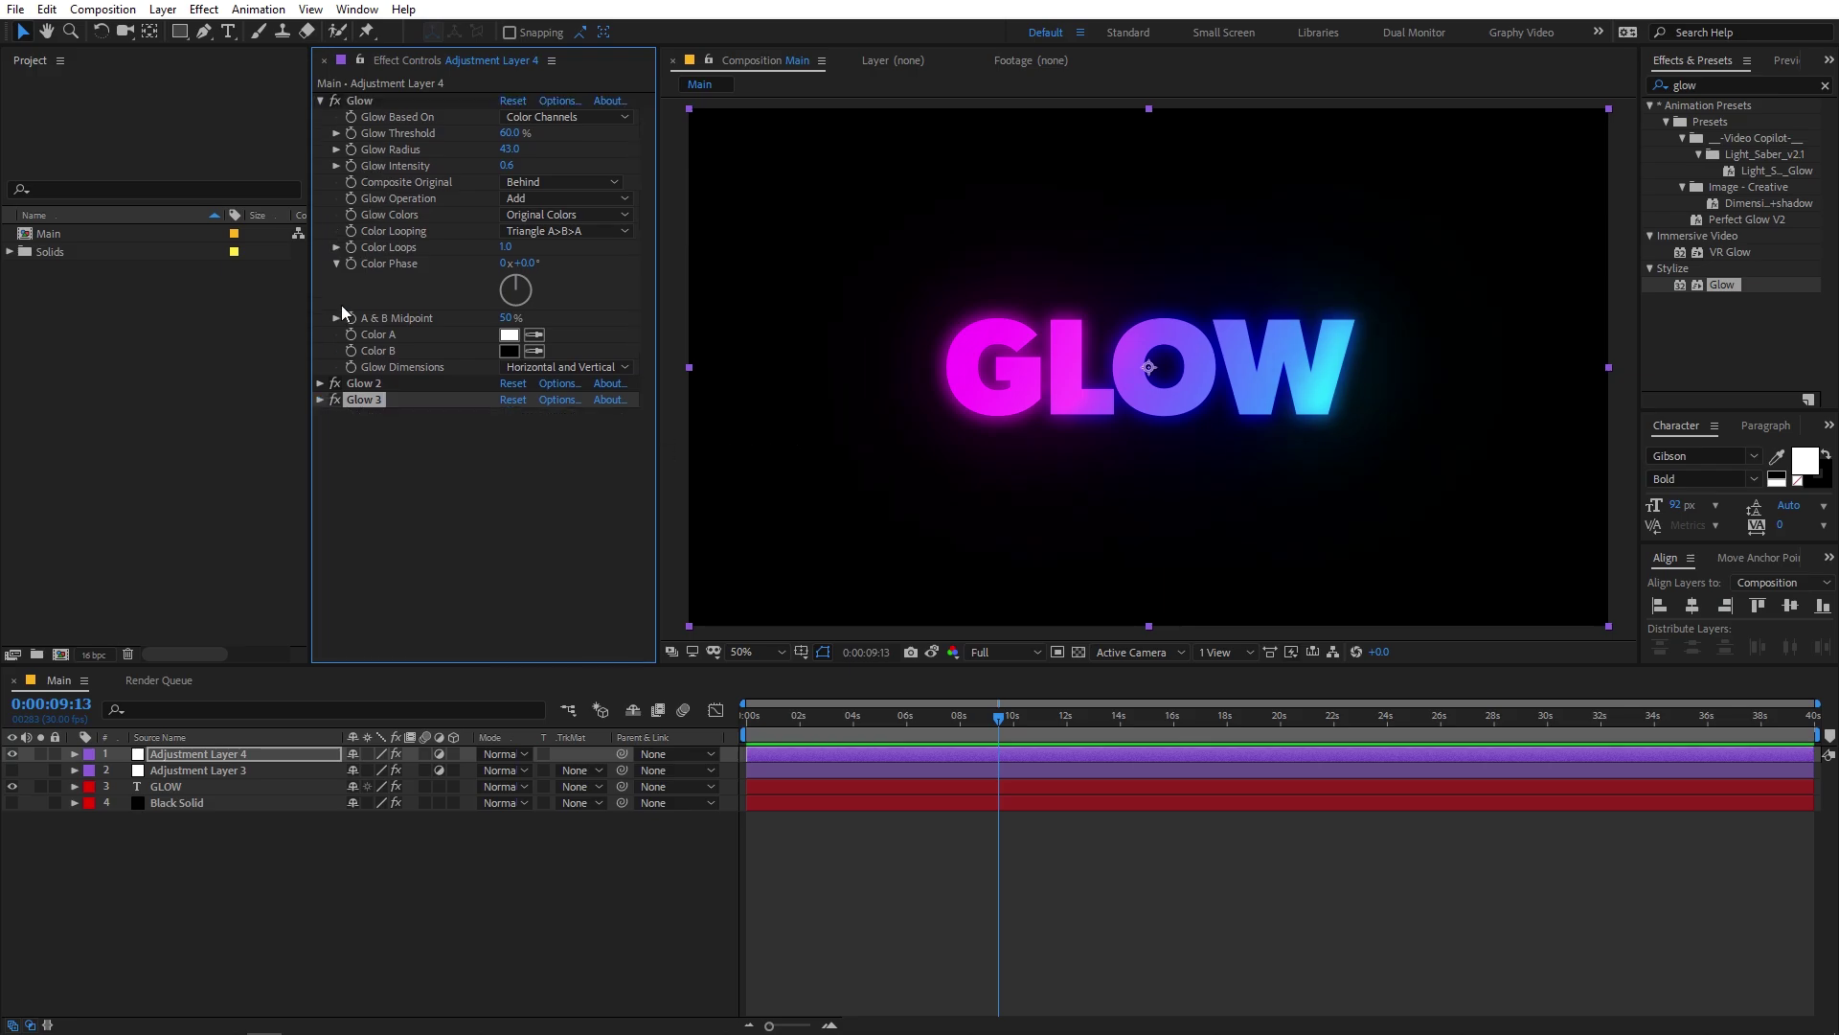
pyautogui.click(320, 102)
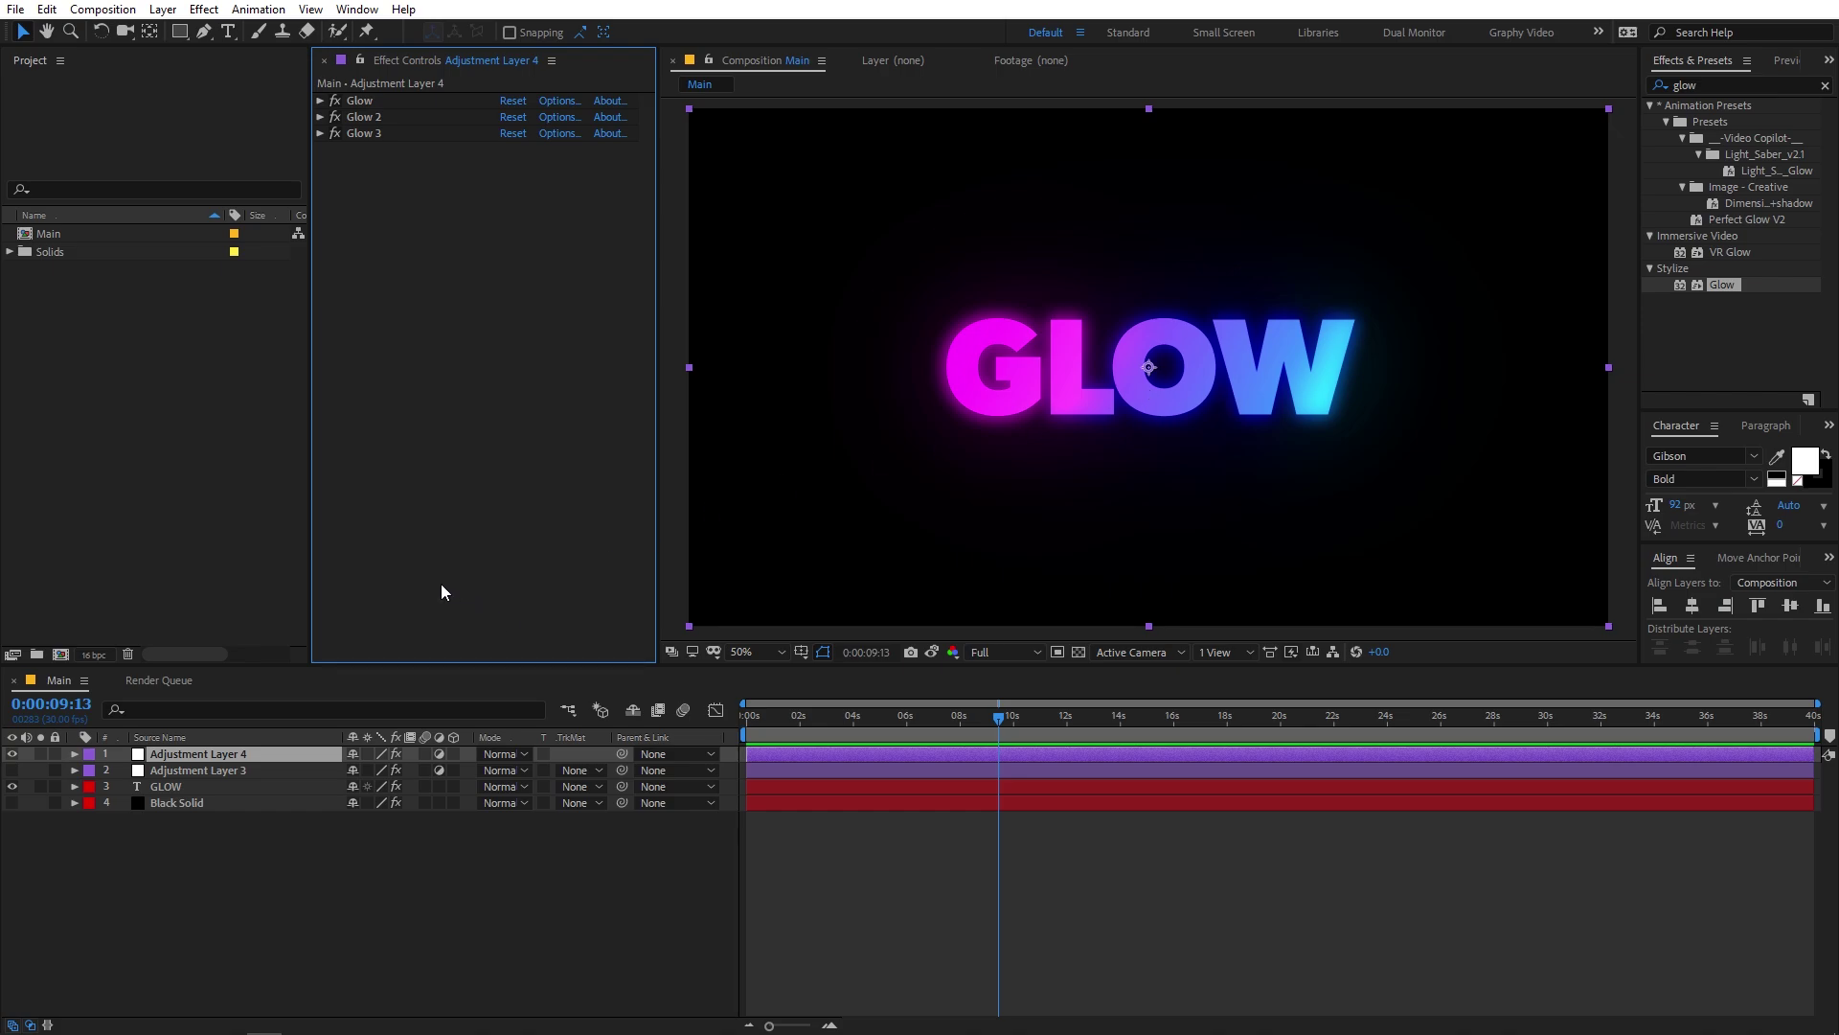
pyautogui.click(12, 755)
pyautogui.click(14, 771)
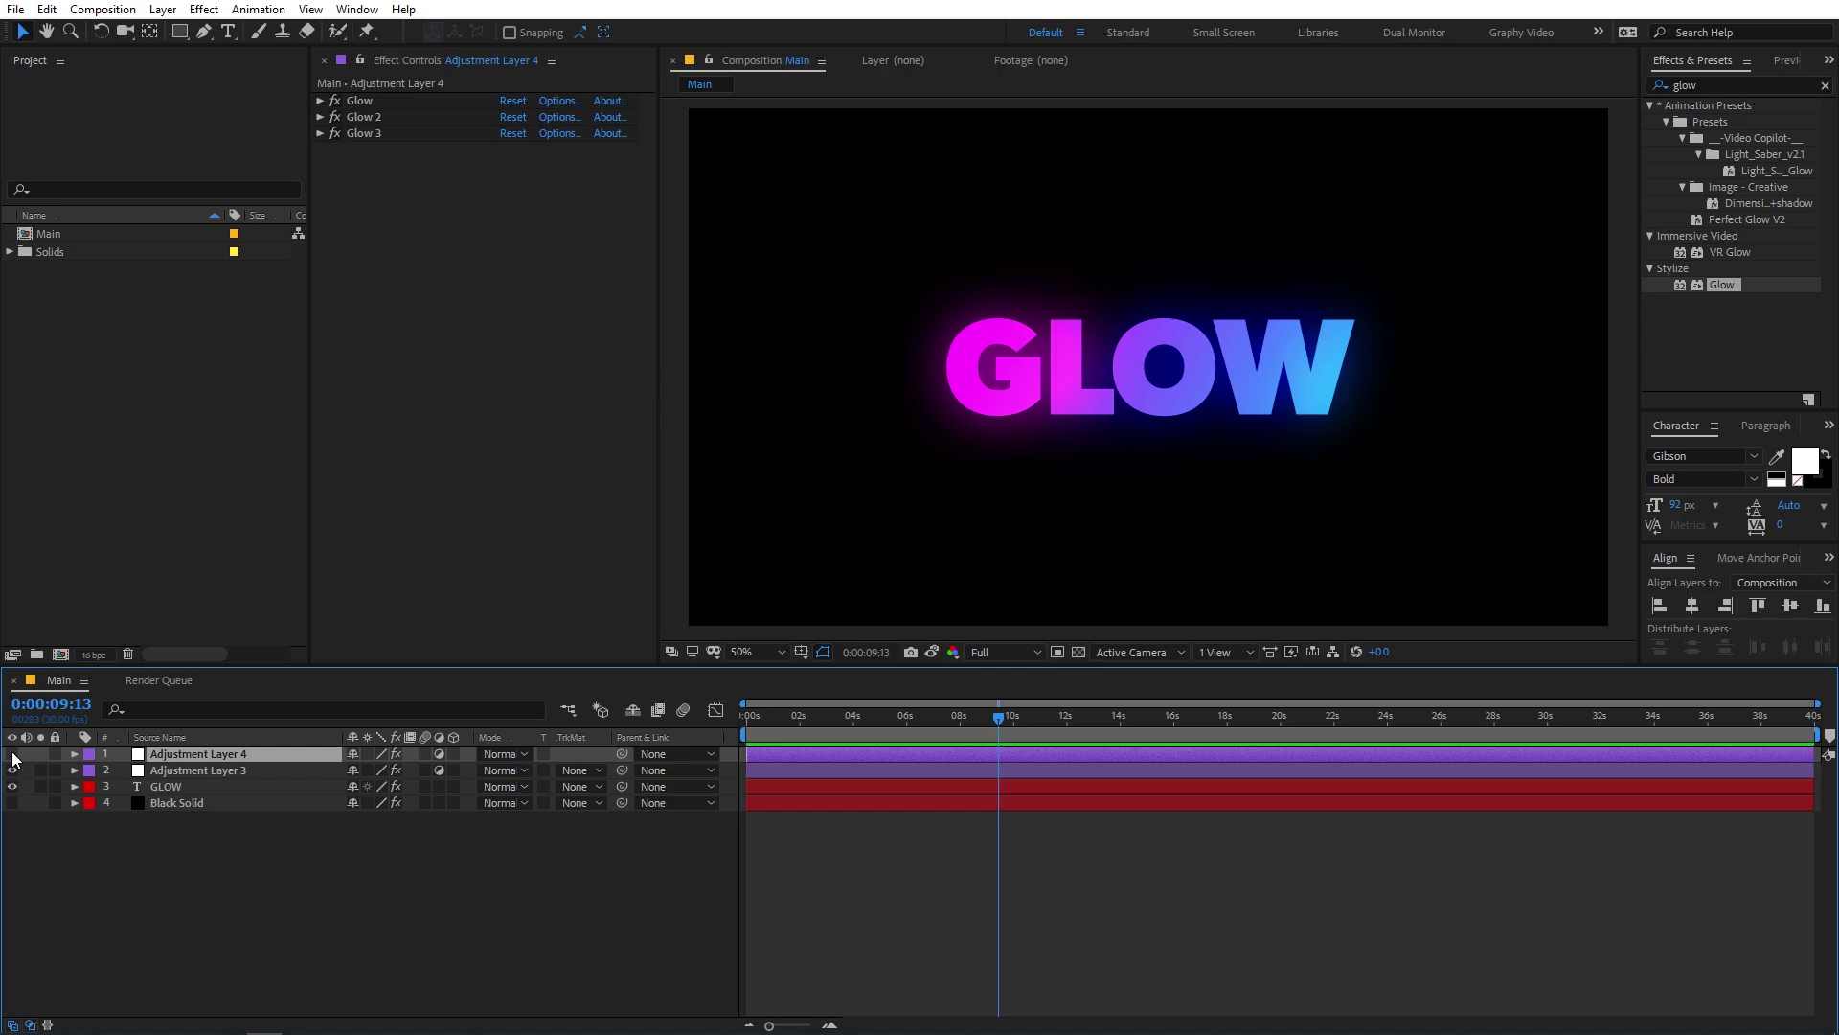
# - Compare Adjustment Layer 3 and 4 glows, ending with only Layer 4 visible
pyautogui.click(13, 755)
pyautogui.click(12, 772)
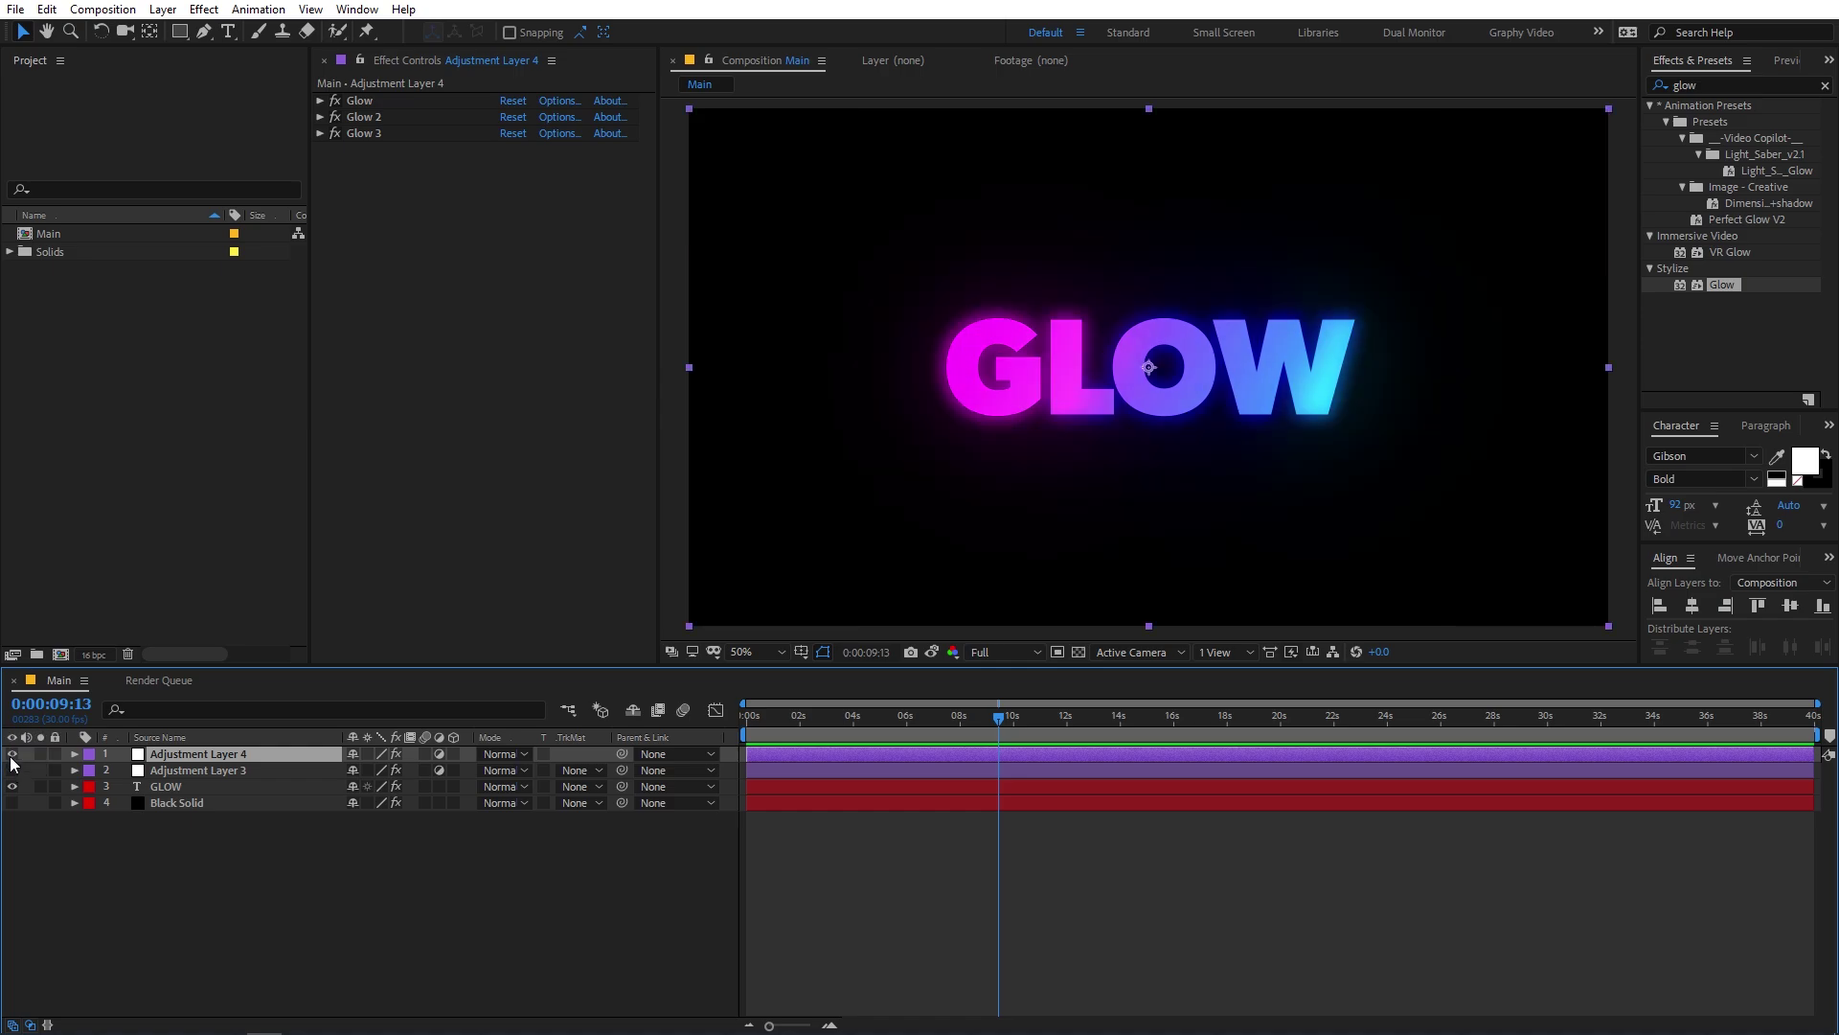
pyautogui.click(13, 755)
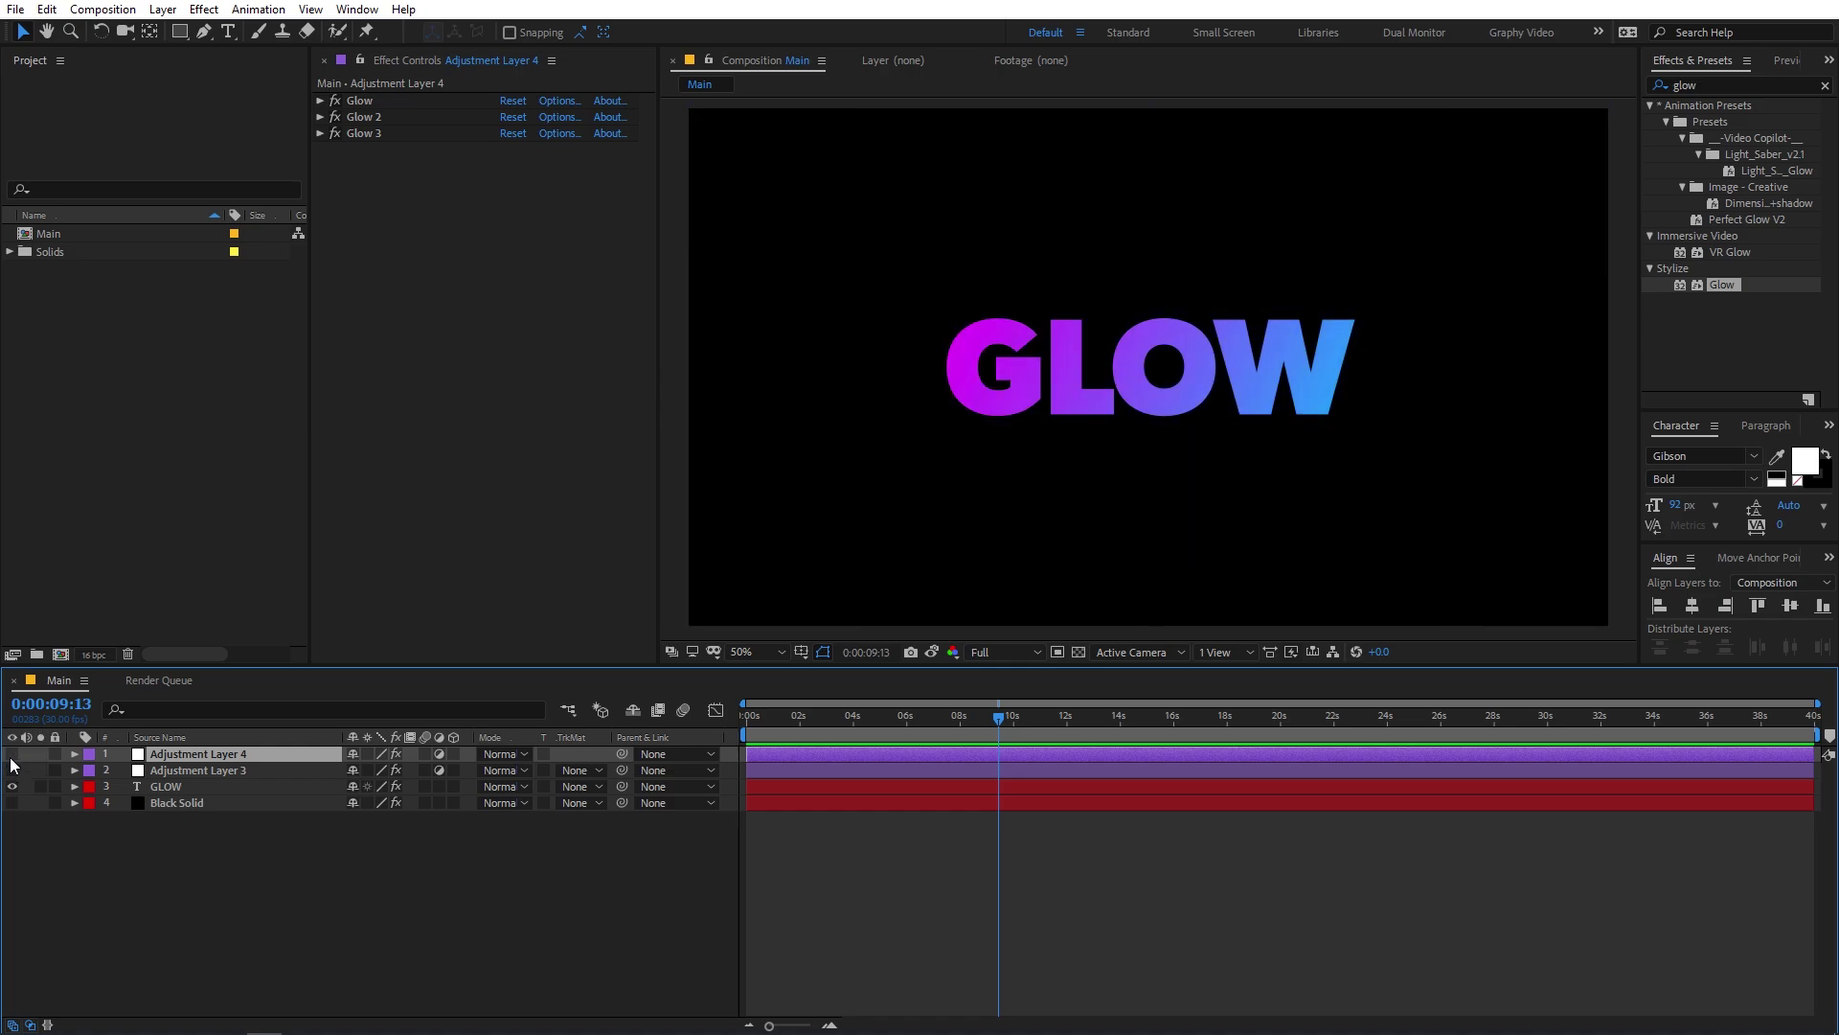
pyautogui.click(12, 771)
pyautogui.click(13, 771)
pyautogui.click(12, 755)
# - Raise the first Glow's radius to 153 and lower its intensity to 0.4
pyautogui.click(319, 104)
pyautogui.click(320, 102)
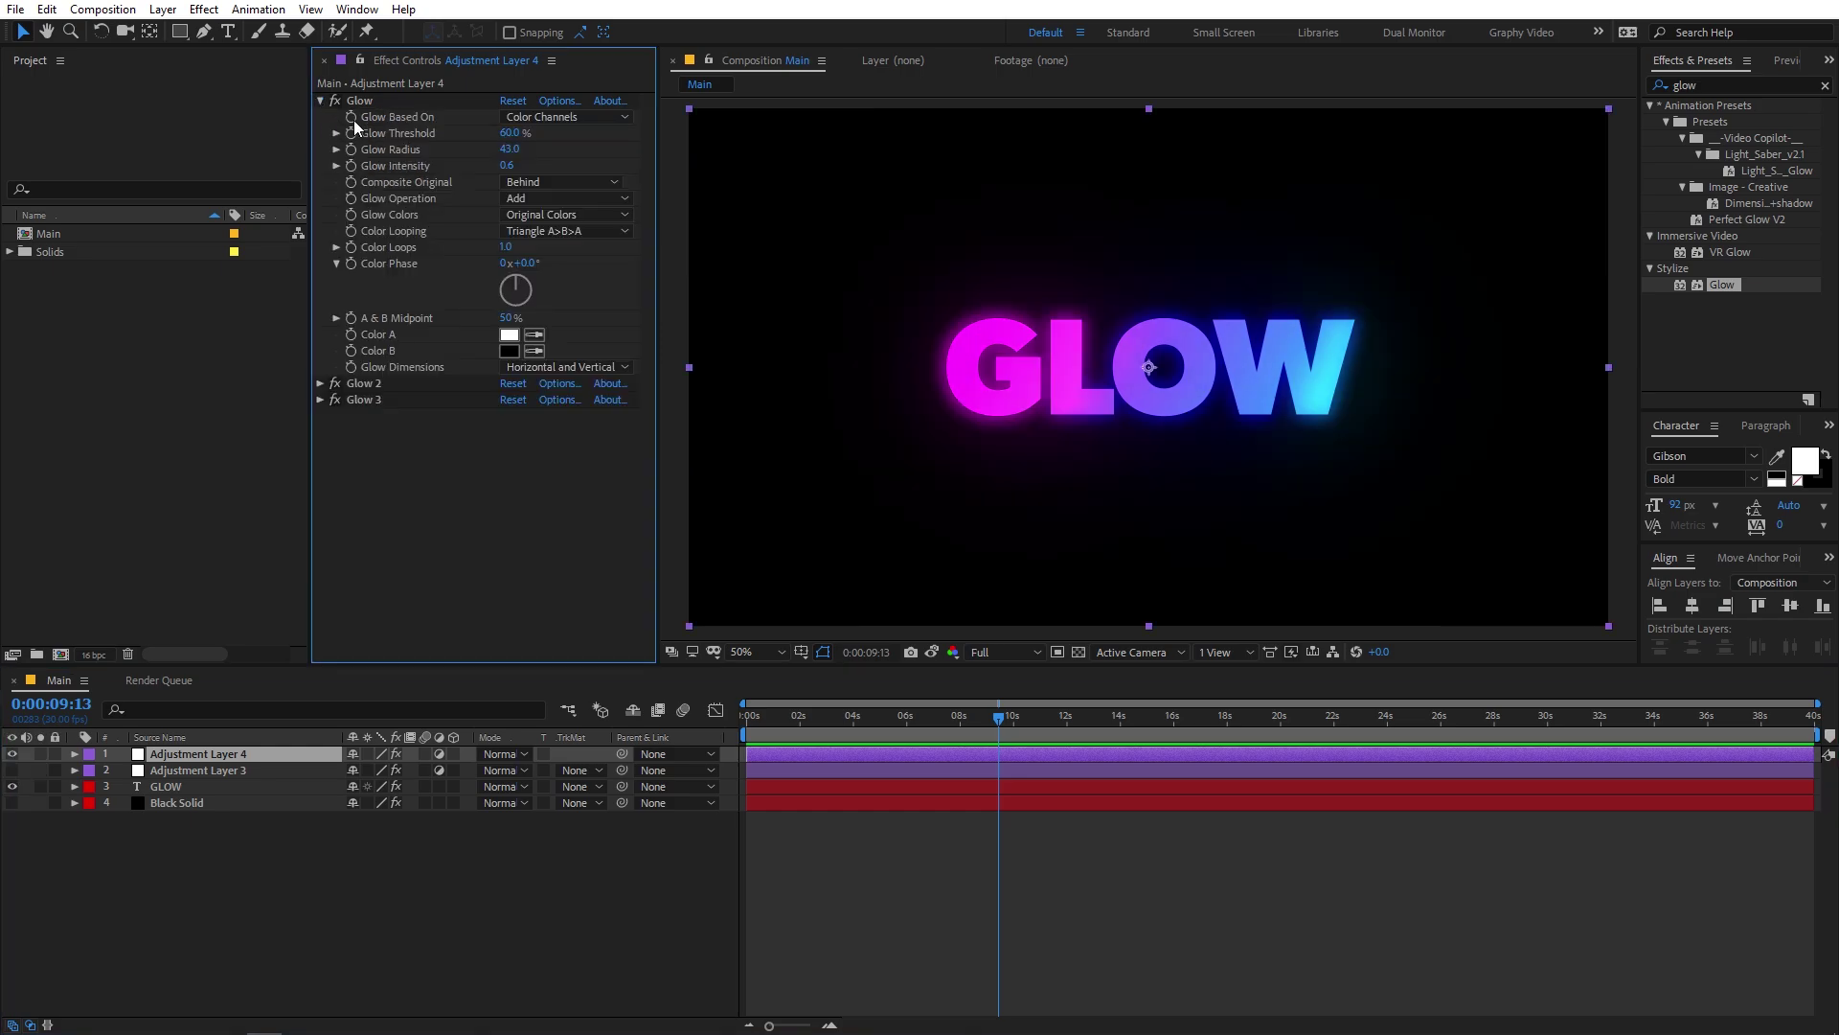
pyautogui.moveTo(509, 148); pyautogui.dragTo(621, 153)
pyautogui.moveTo(506, 166); pyautogui.dragTo(495, 170)
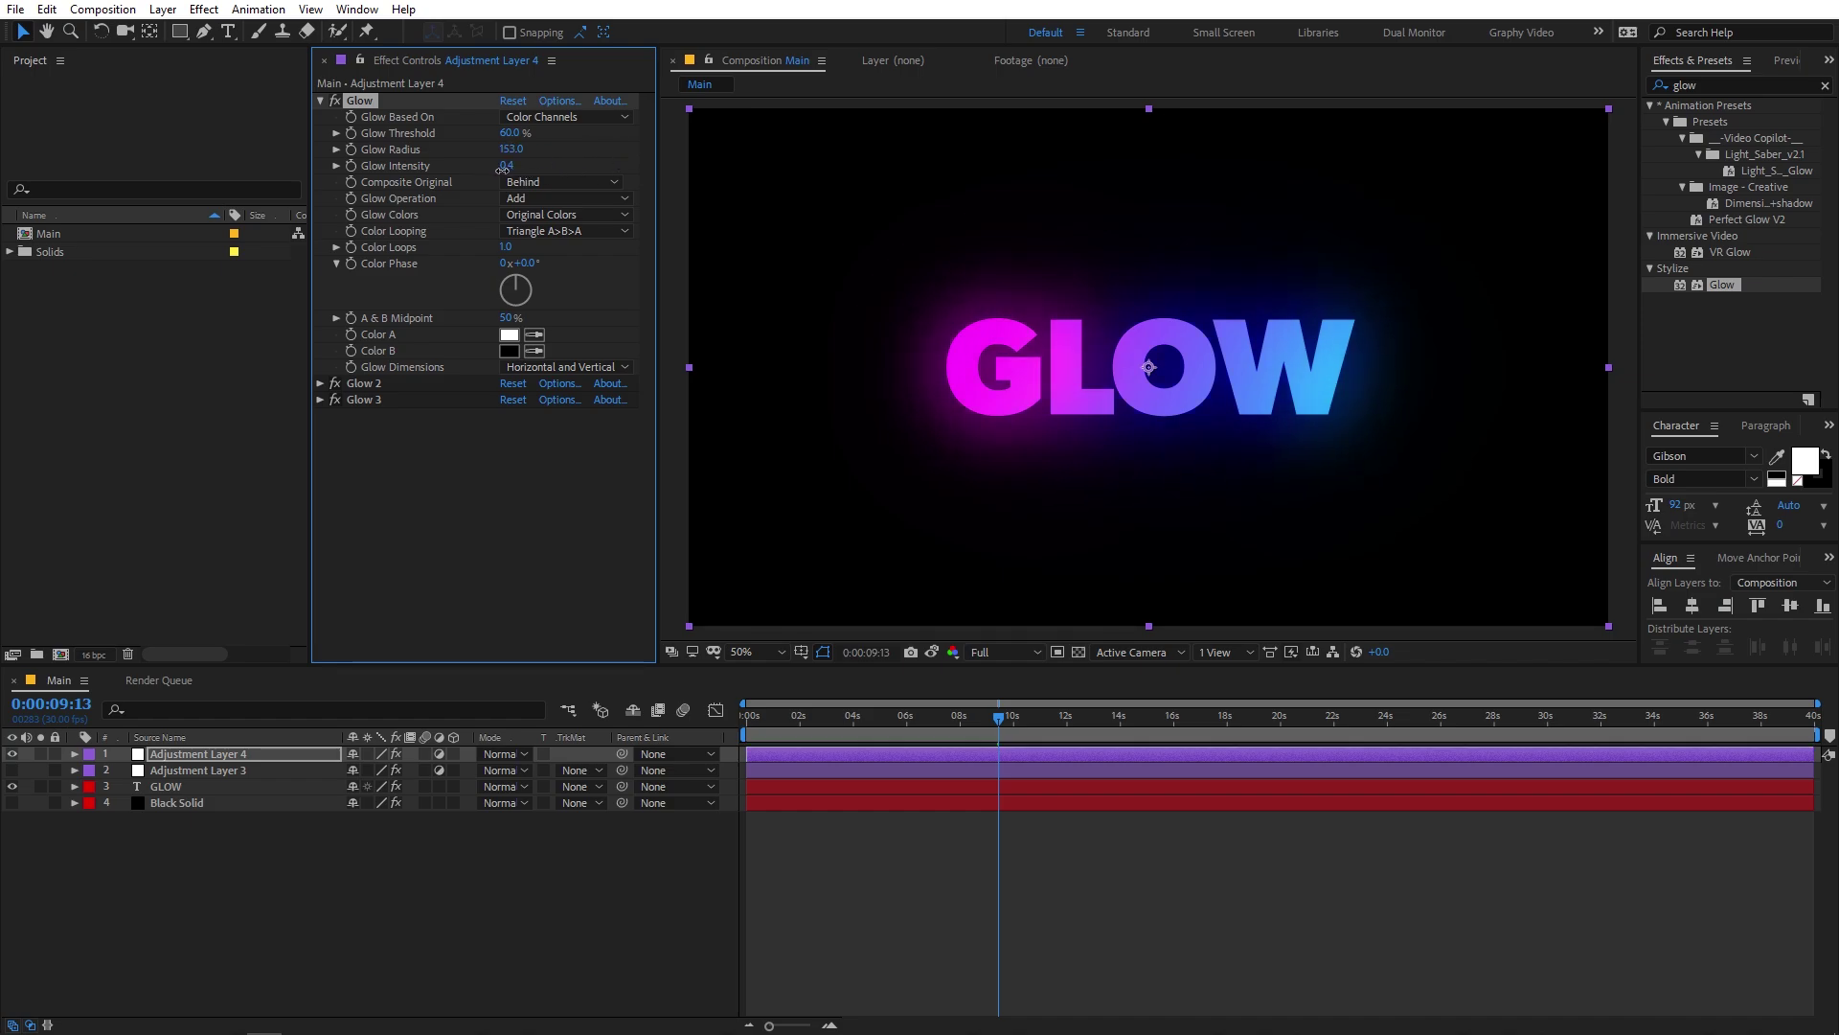
pyautogui.click(319, 101)
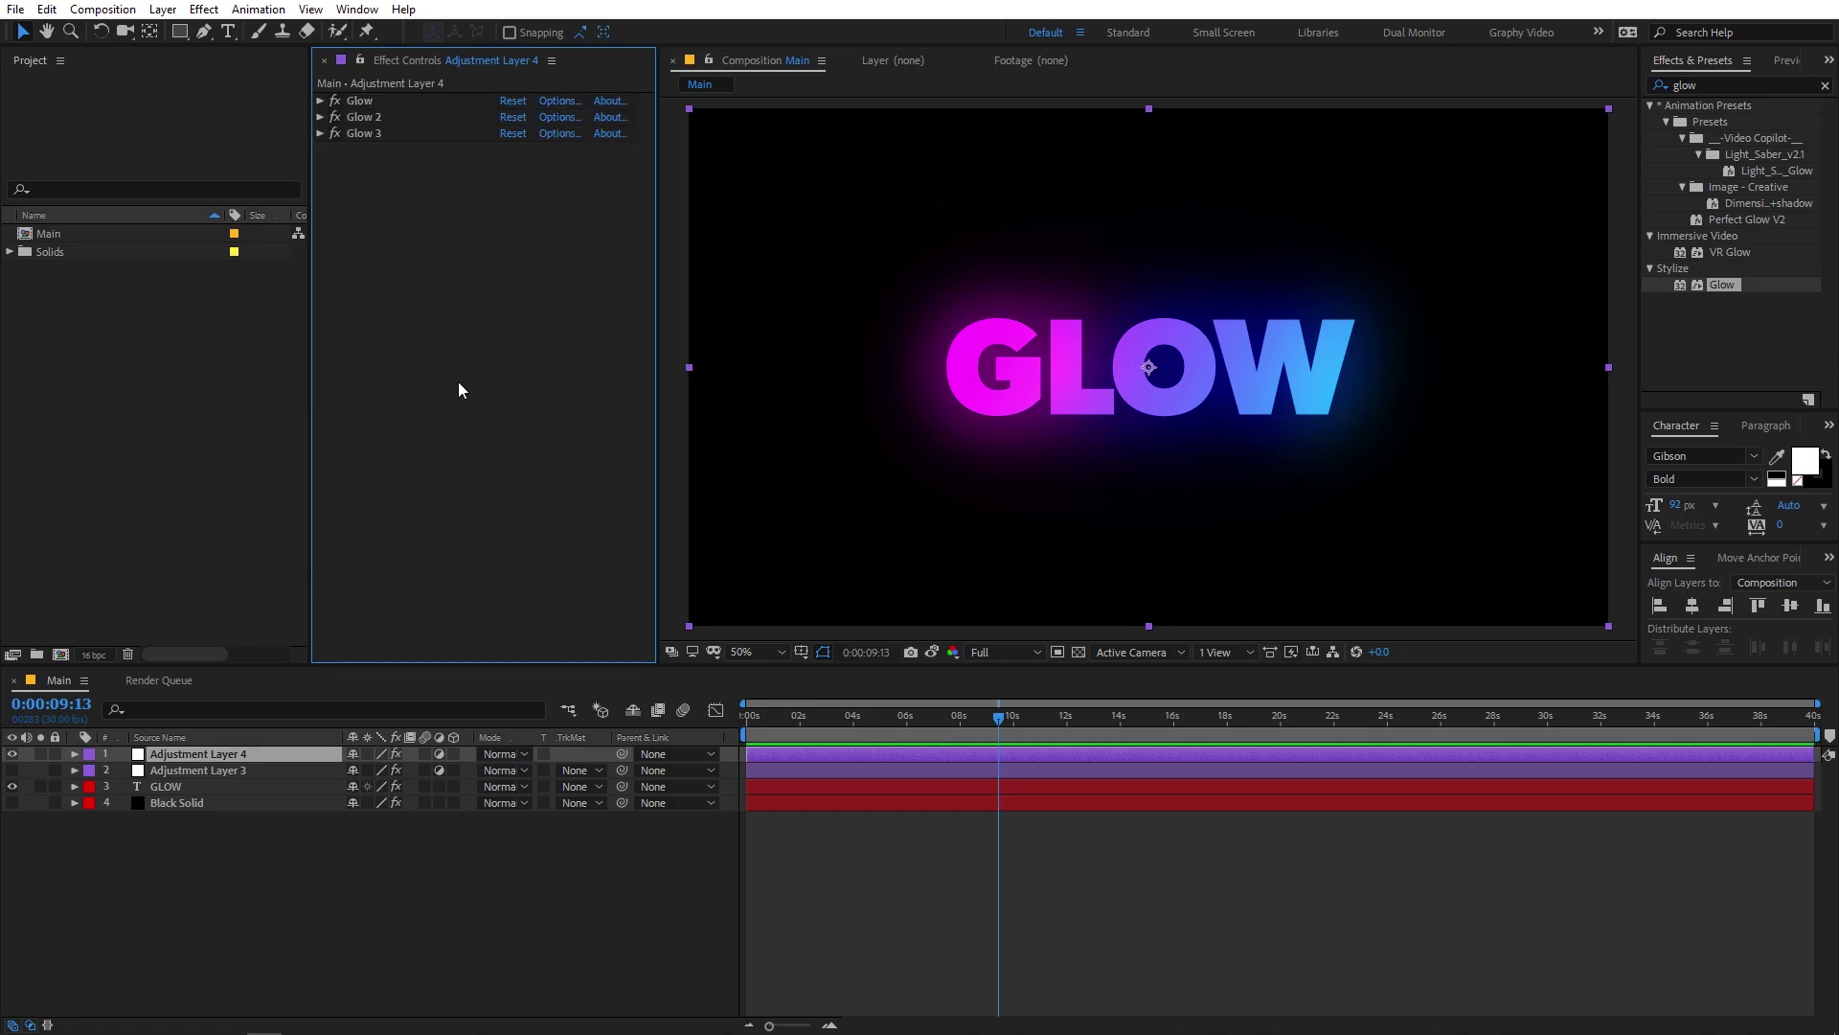
pyautogui.click(1732, 90)
# - Add an Exposure effect to Adjustment Layer 4 and raise its Exposure
pyautogui.write('ex')
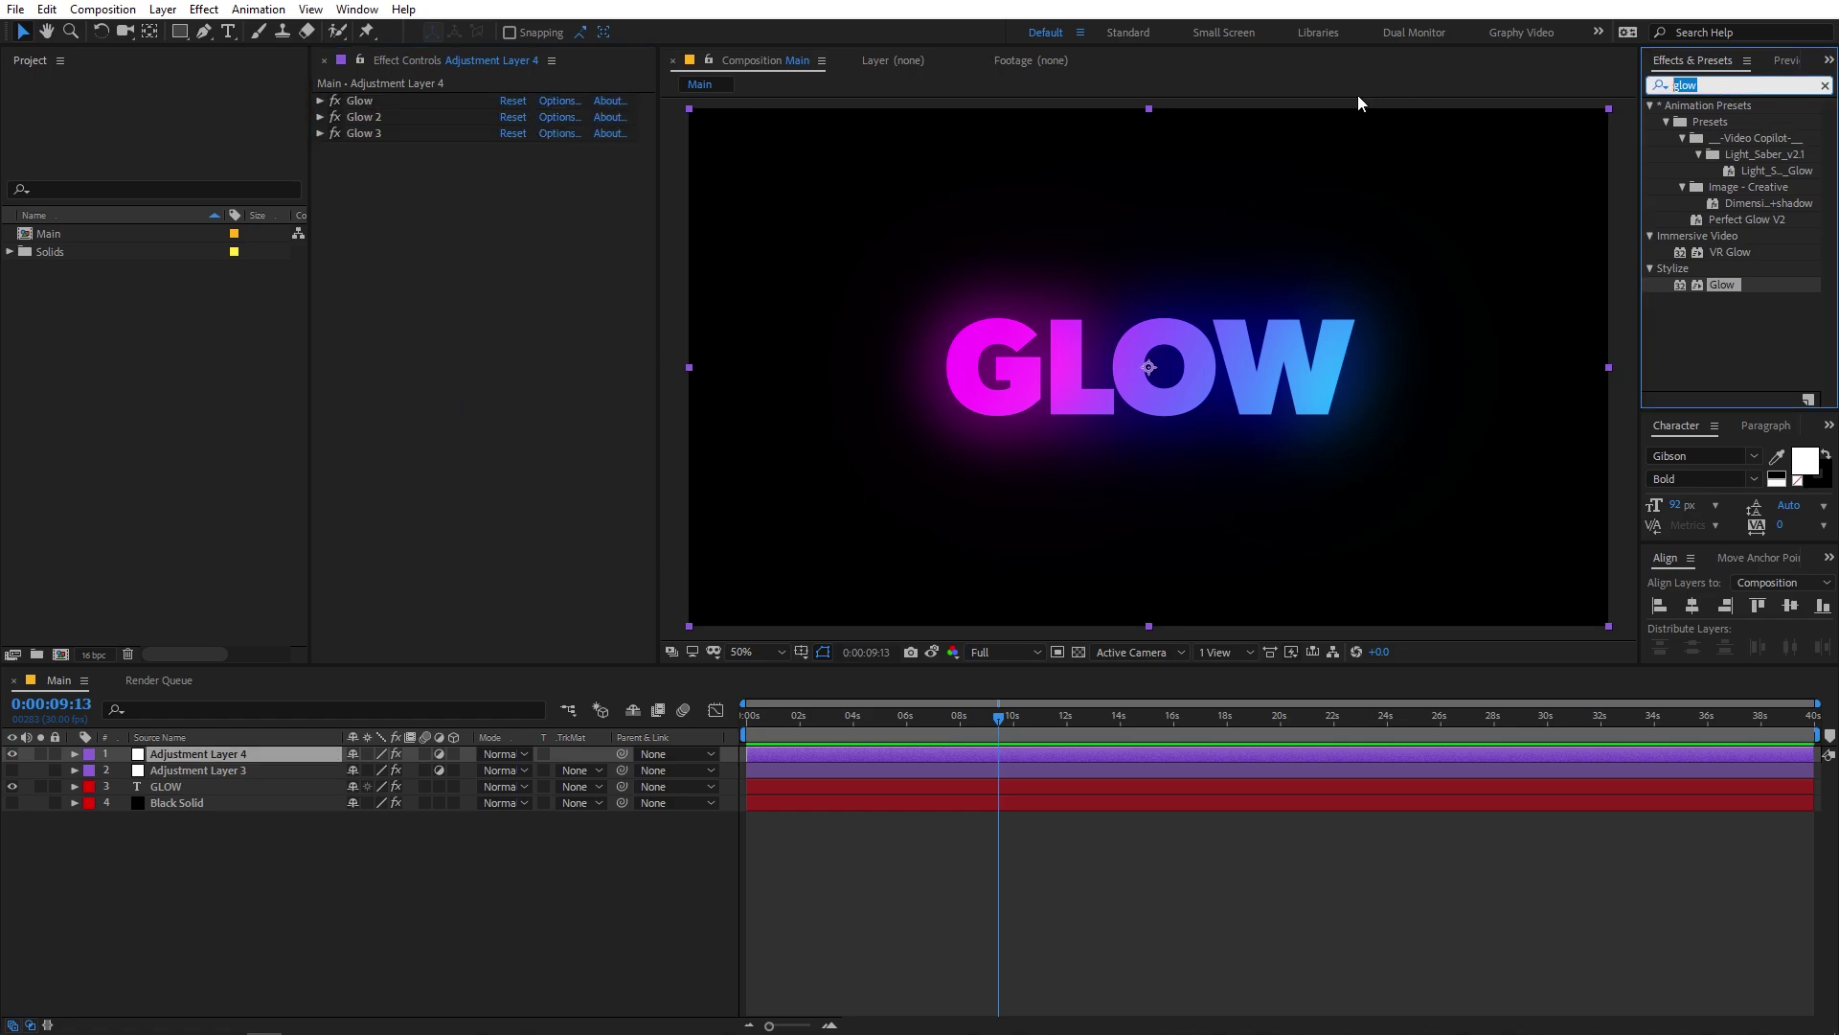
pyautogui.write('posu')
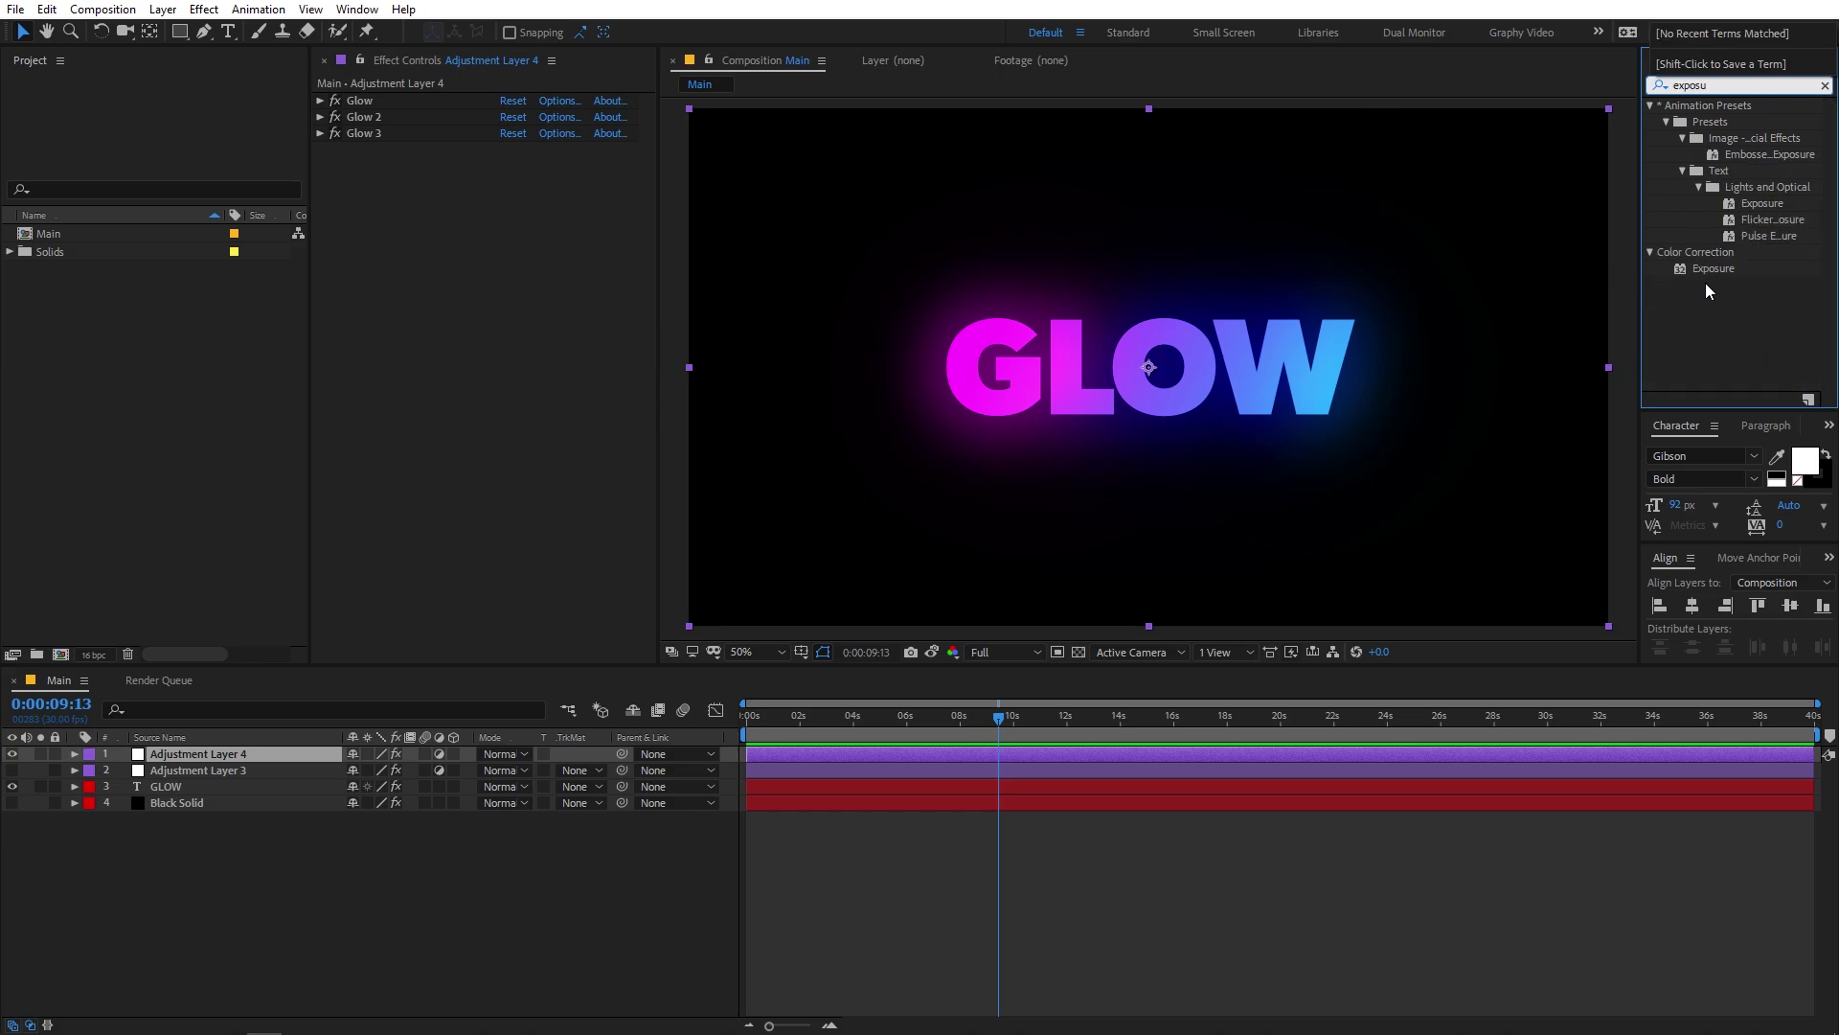
pyautogui.moveTo(1705, 272); pyautogui.dragTo(452, 419)
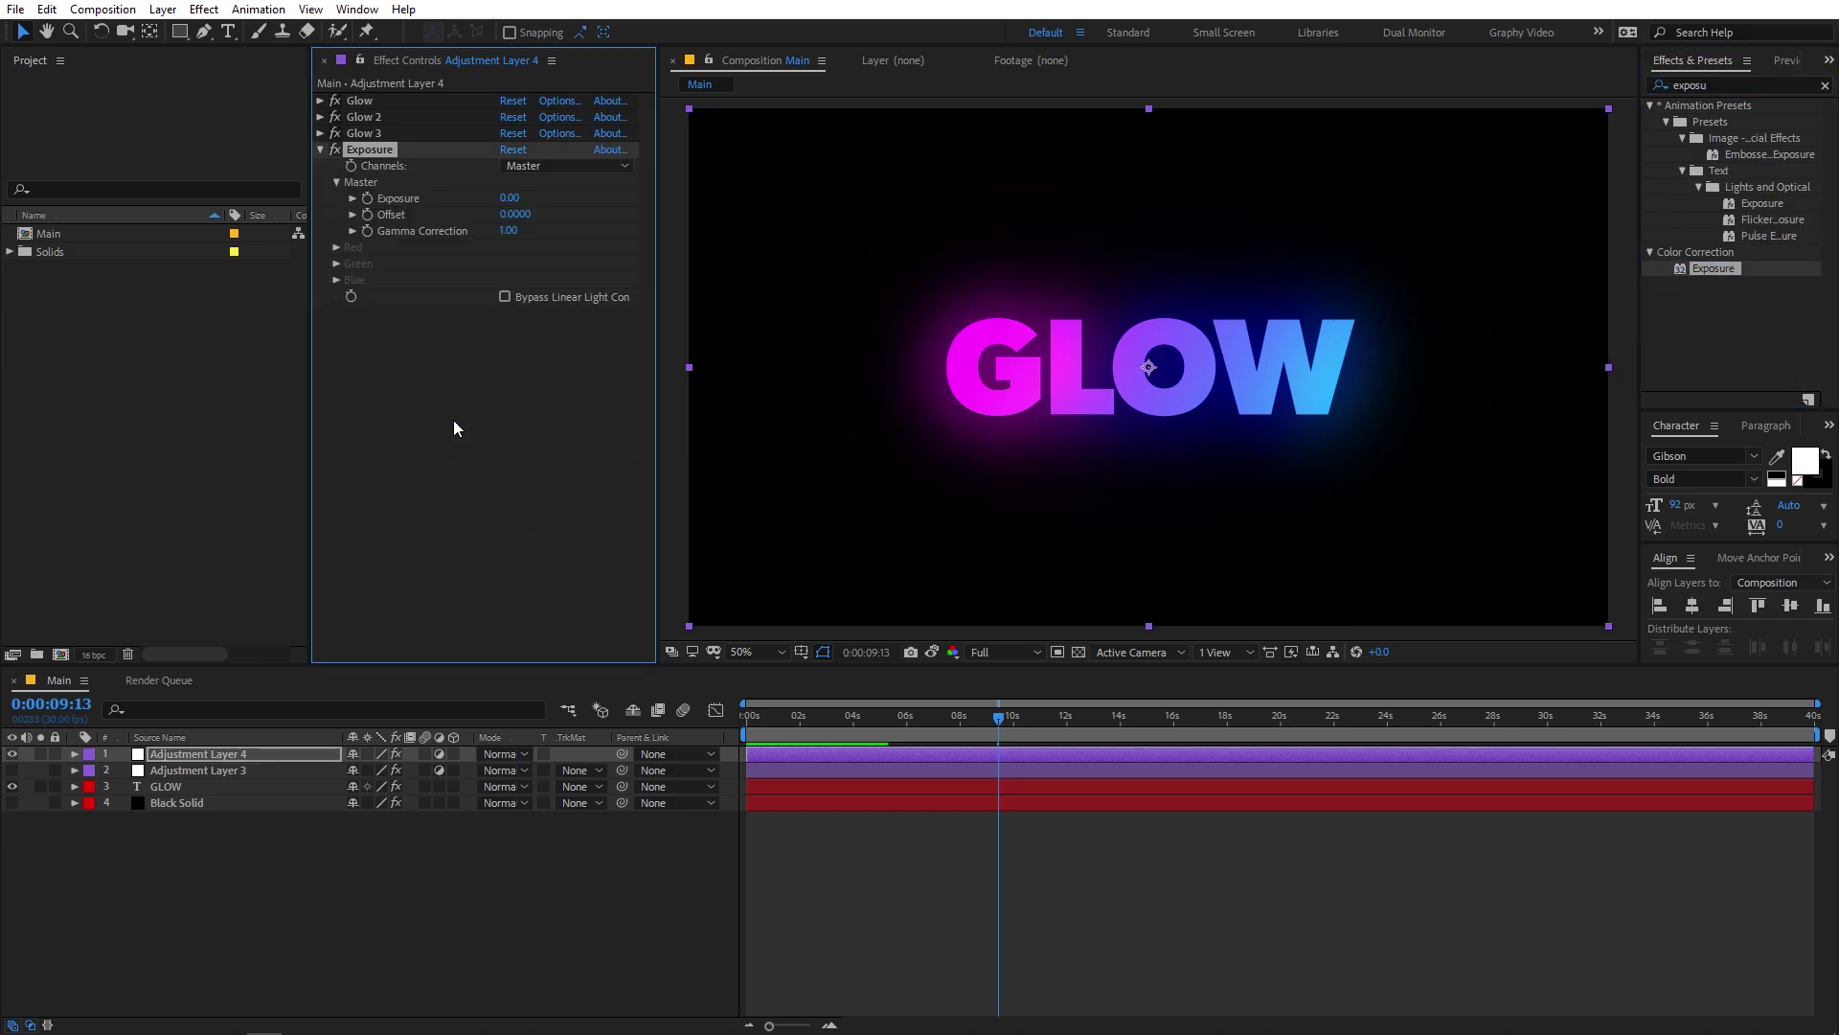
pyautogui.click(513, 375)
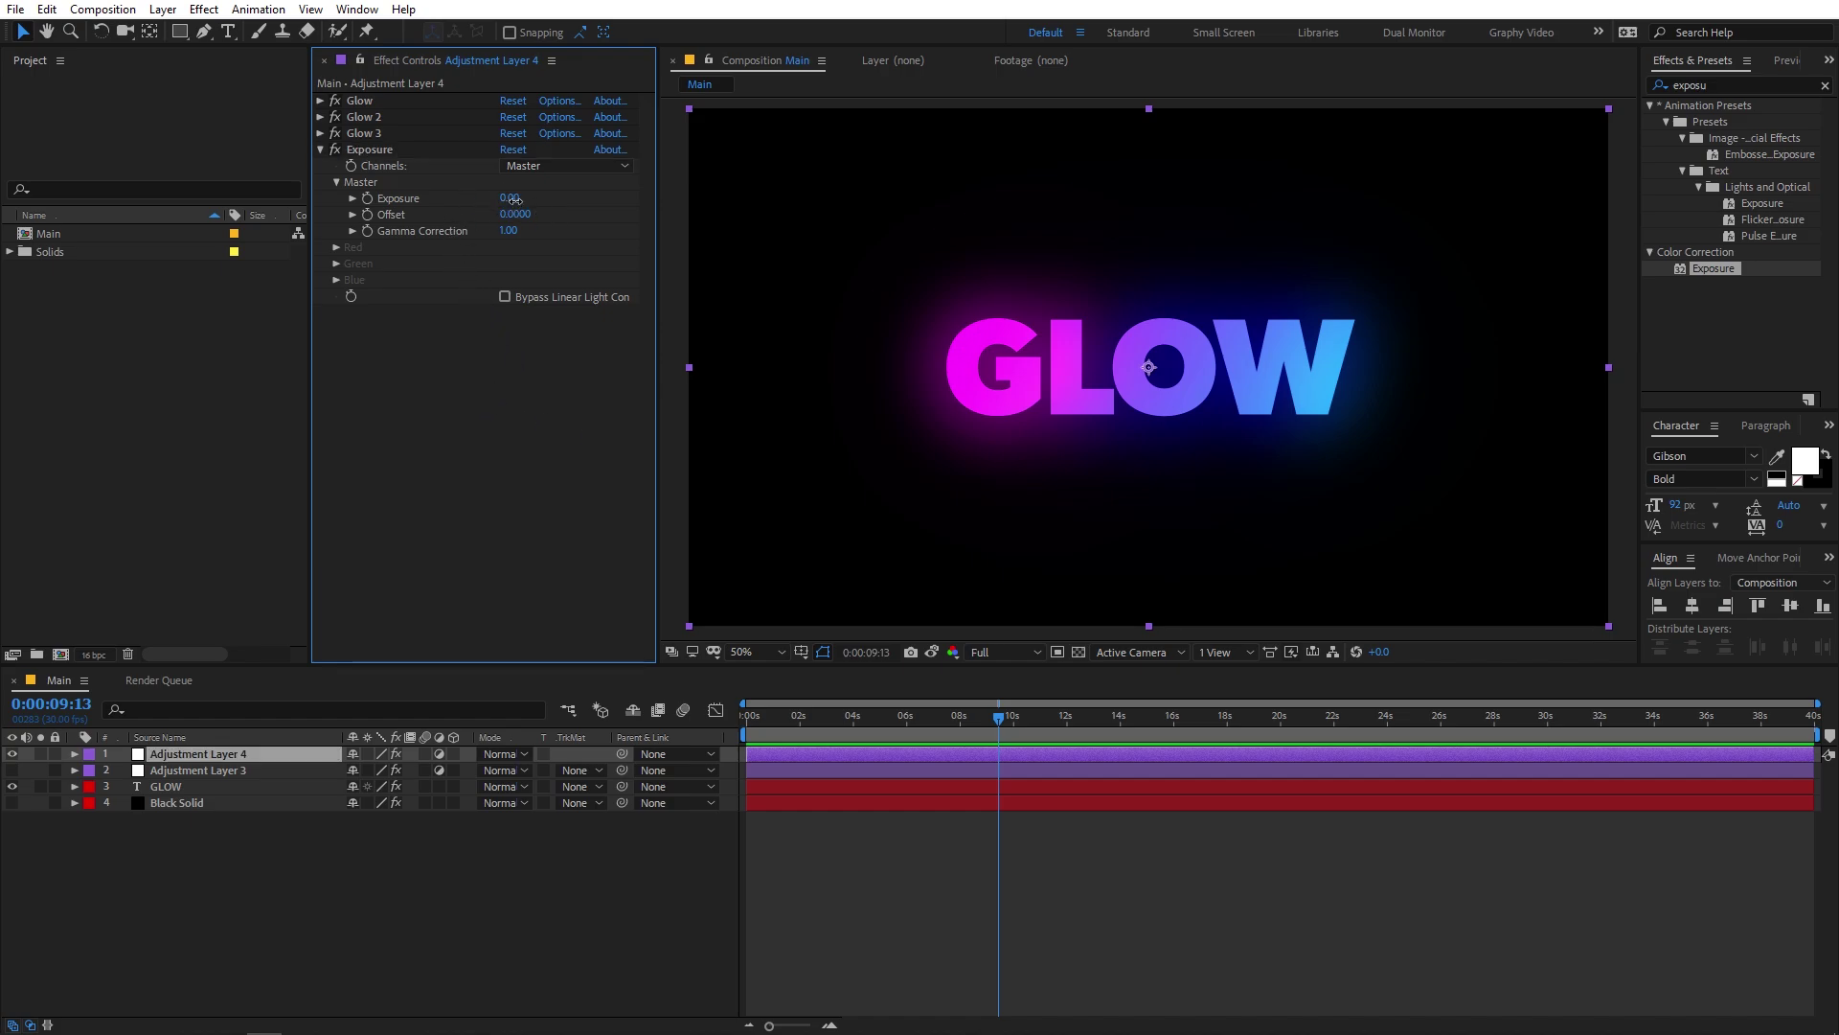
pyautogui.moveTo(515, 200); pyautogui.dragTo(620, 201)
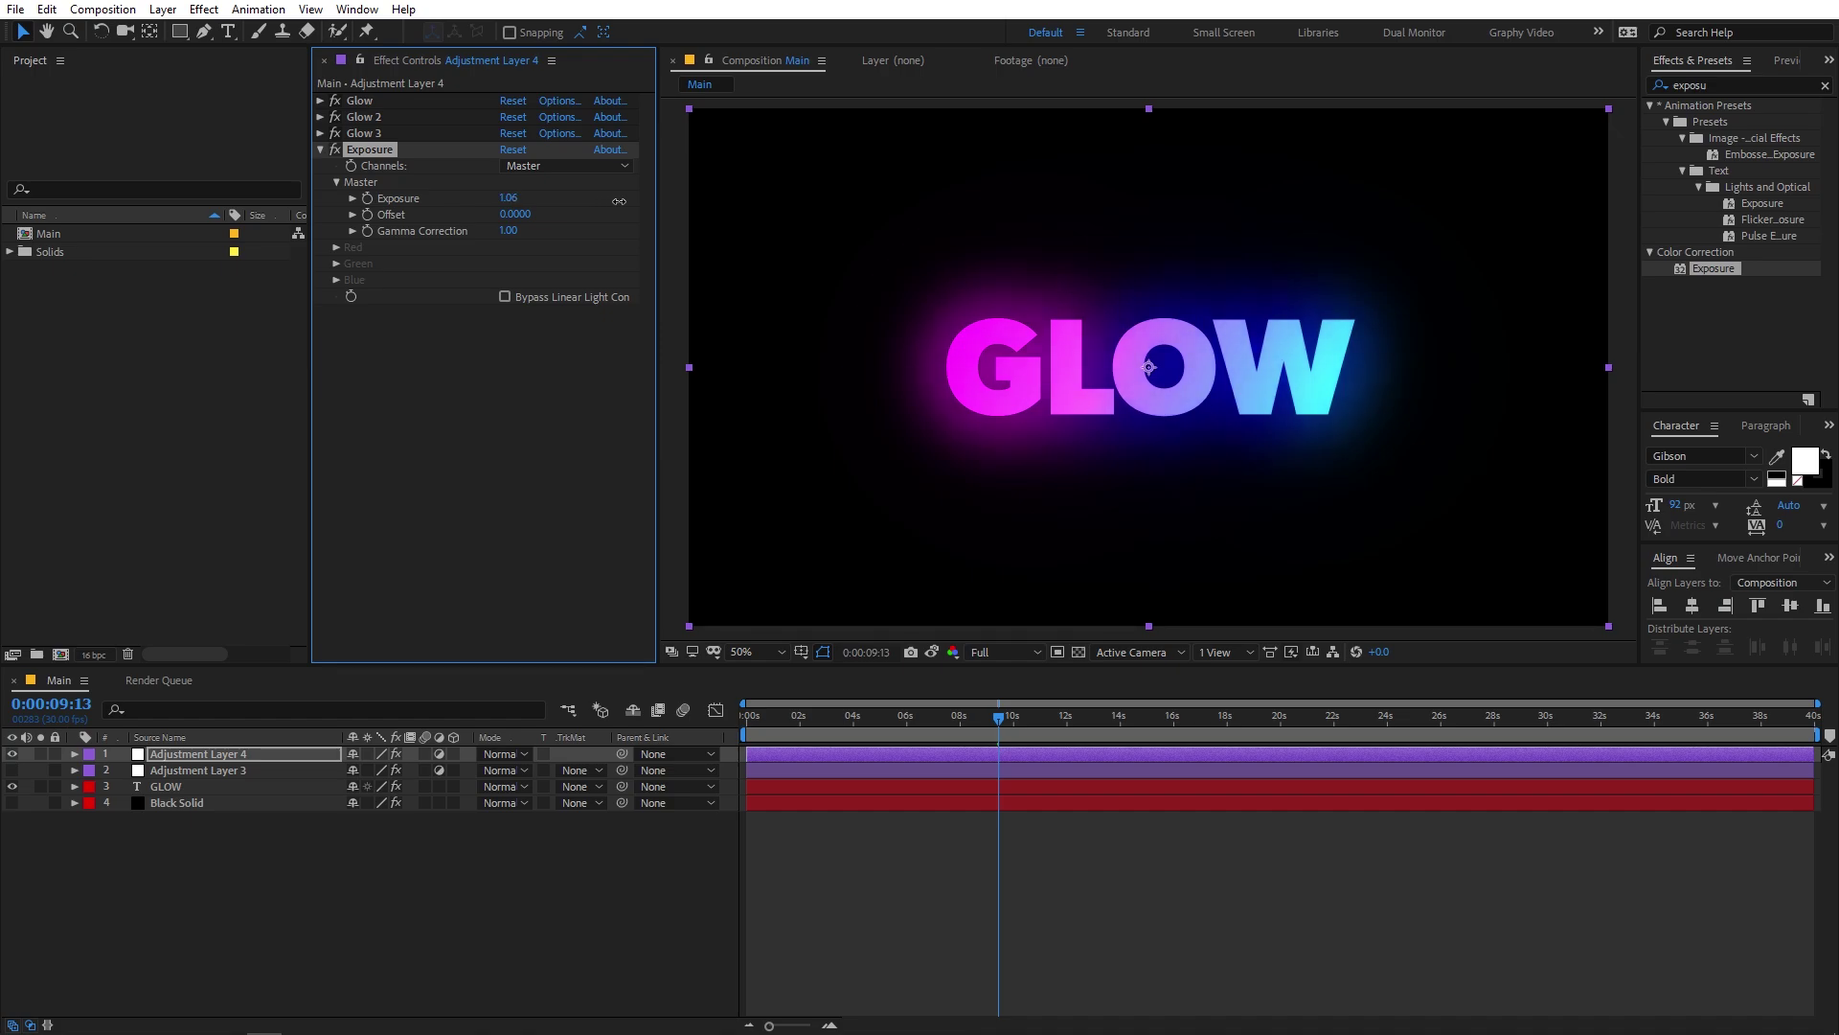
# - Compare against Adjustment Layer 3, then set Gamma Correction to 1.32 and Exposure to 1.50
pyautogui.click(14, 753)
pyautogui.click(13, 770)
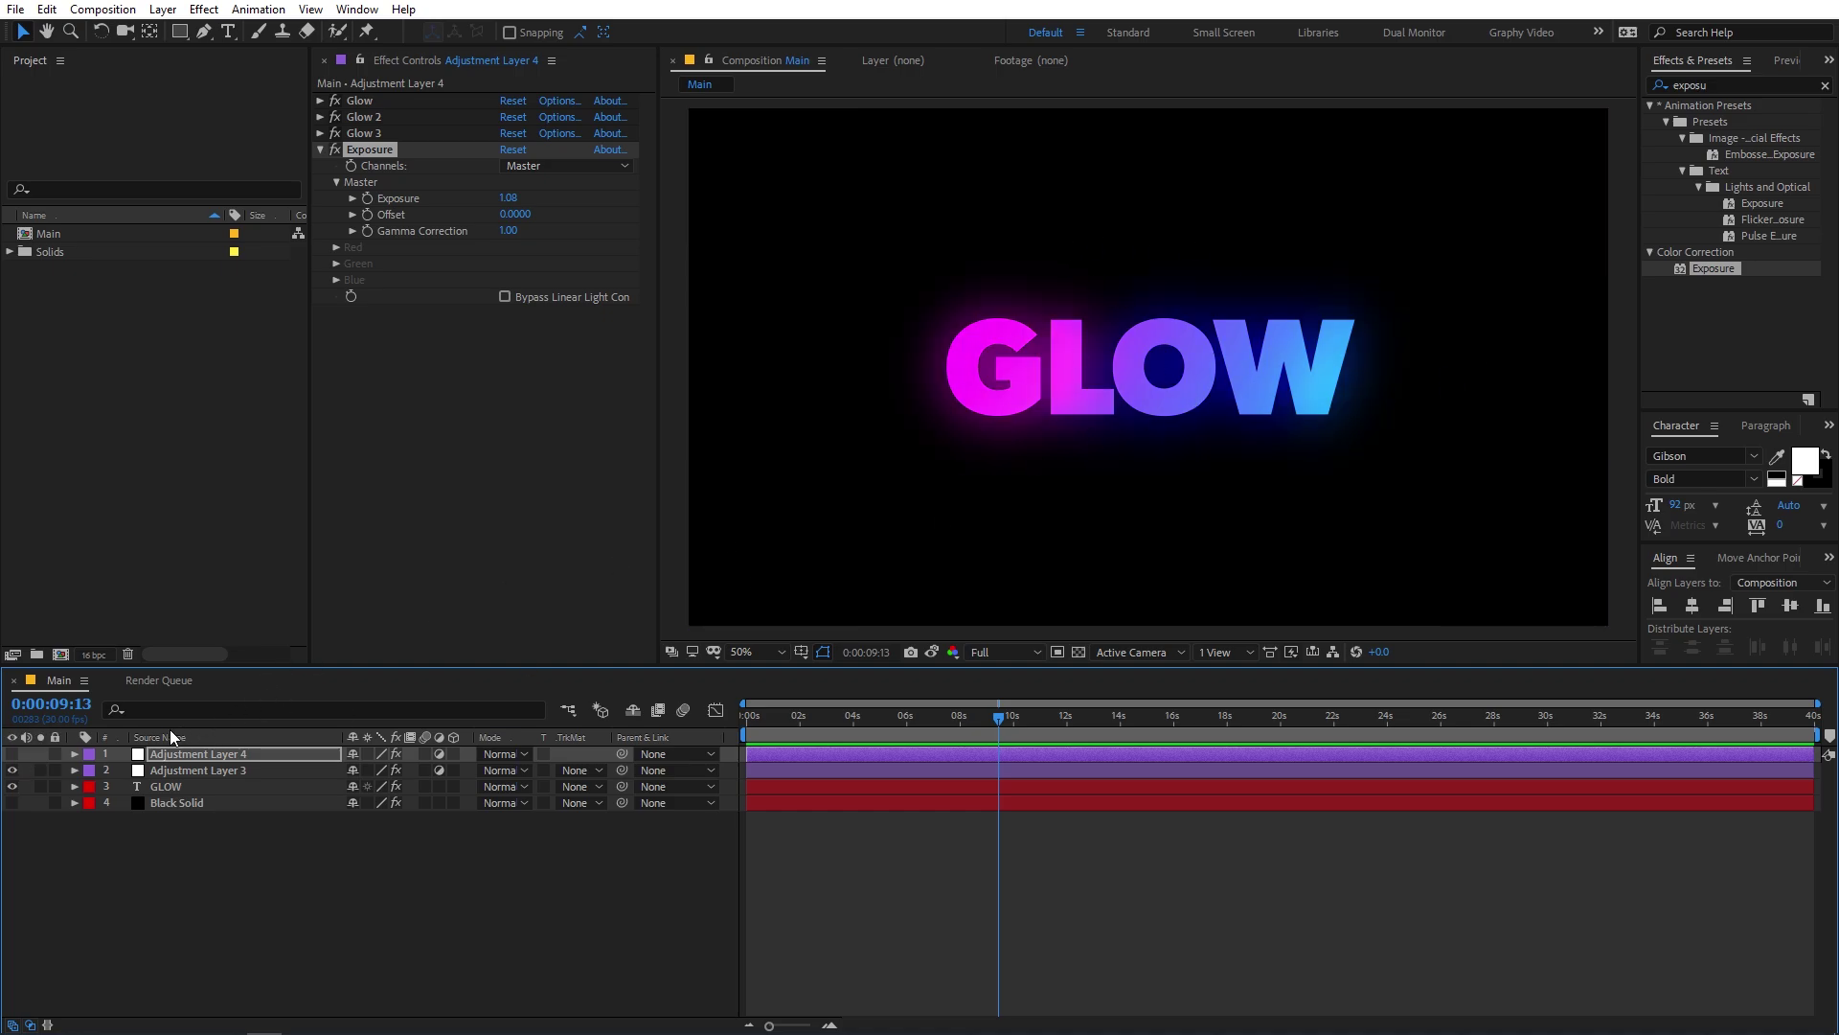
pyautogui.click(12, 754)
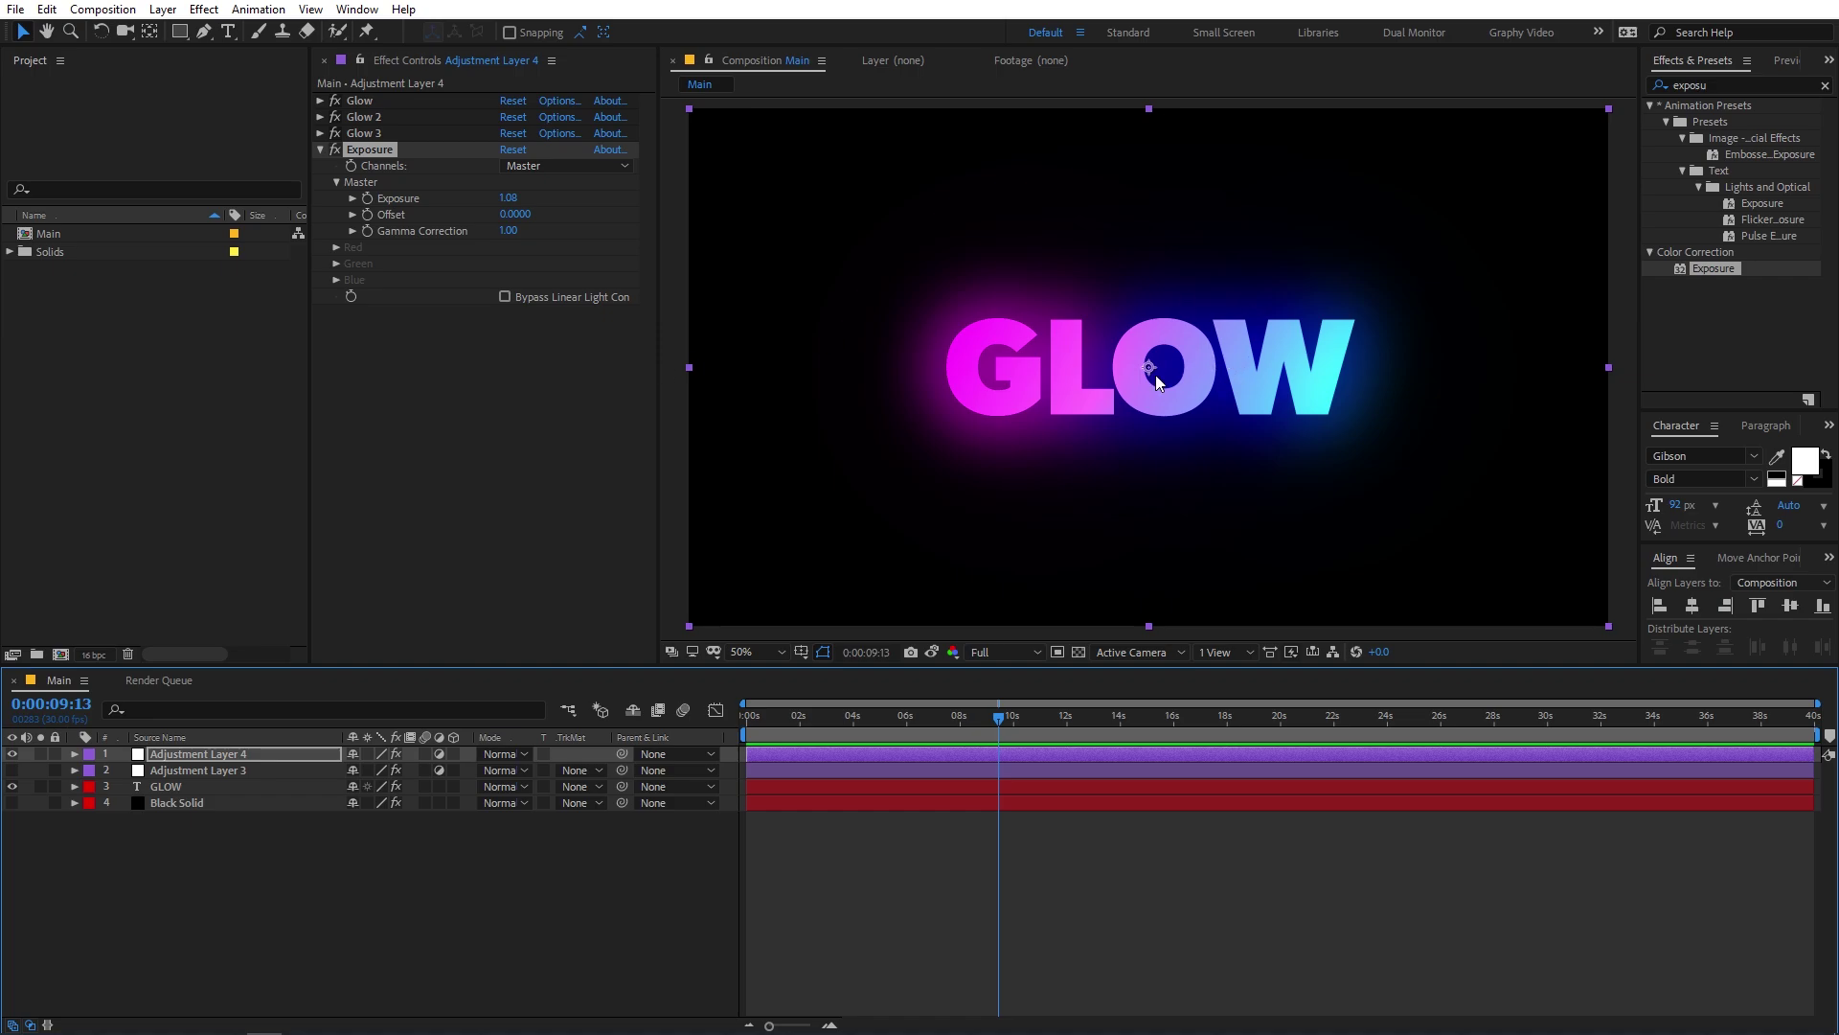
pyautogui.moveTo(508, 230); pyautogui.dragTo(610, 248)
pyautogui.moveTo(558, 261); pyautogui.dragTo(992, 263)
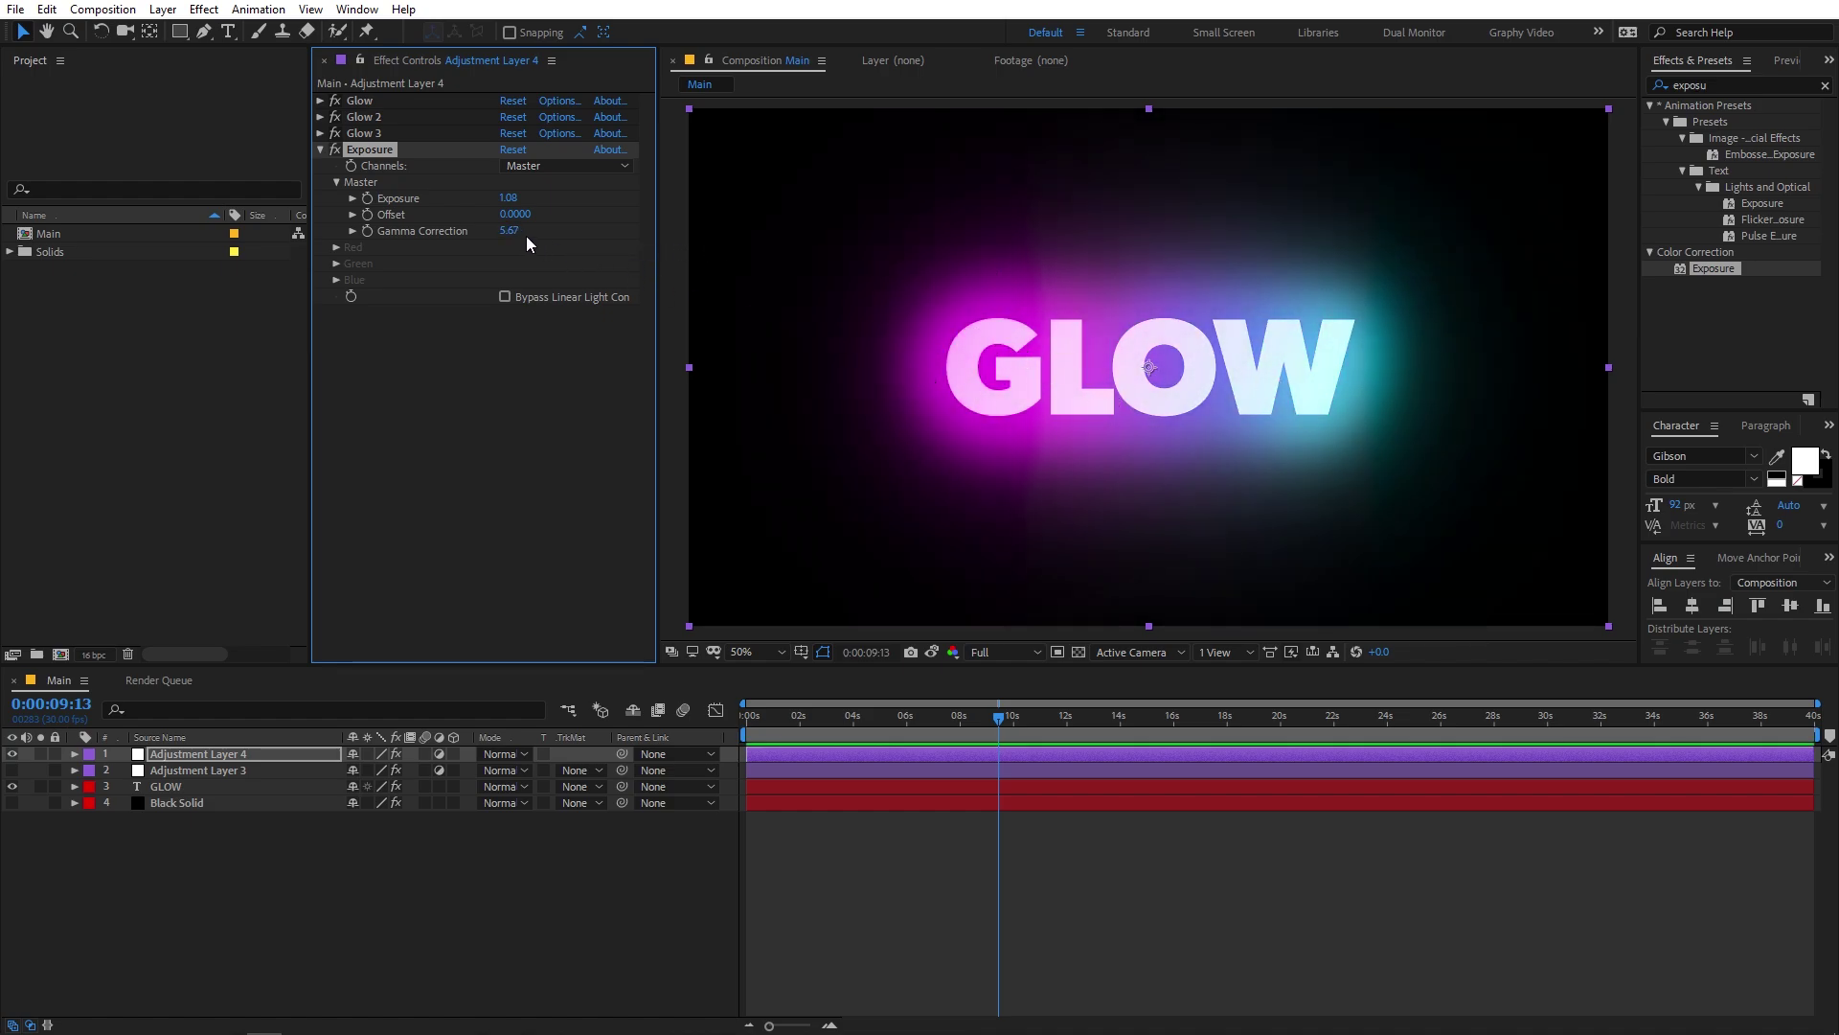
pyautogui.moveTo(509, 231); pyautogui.dragTo(163, 316)
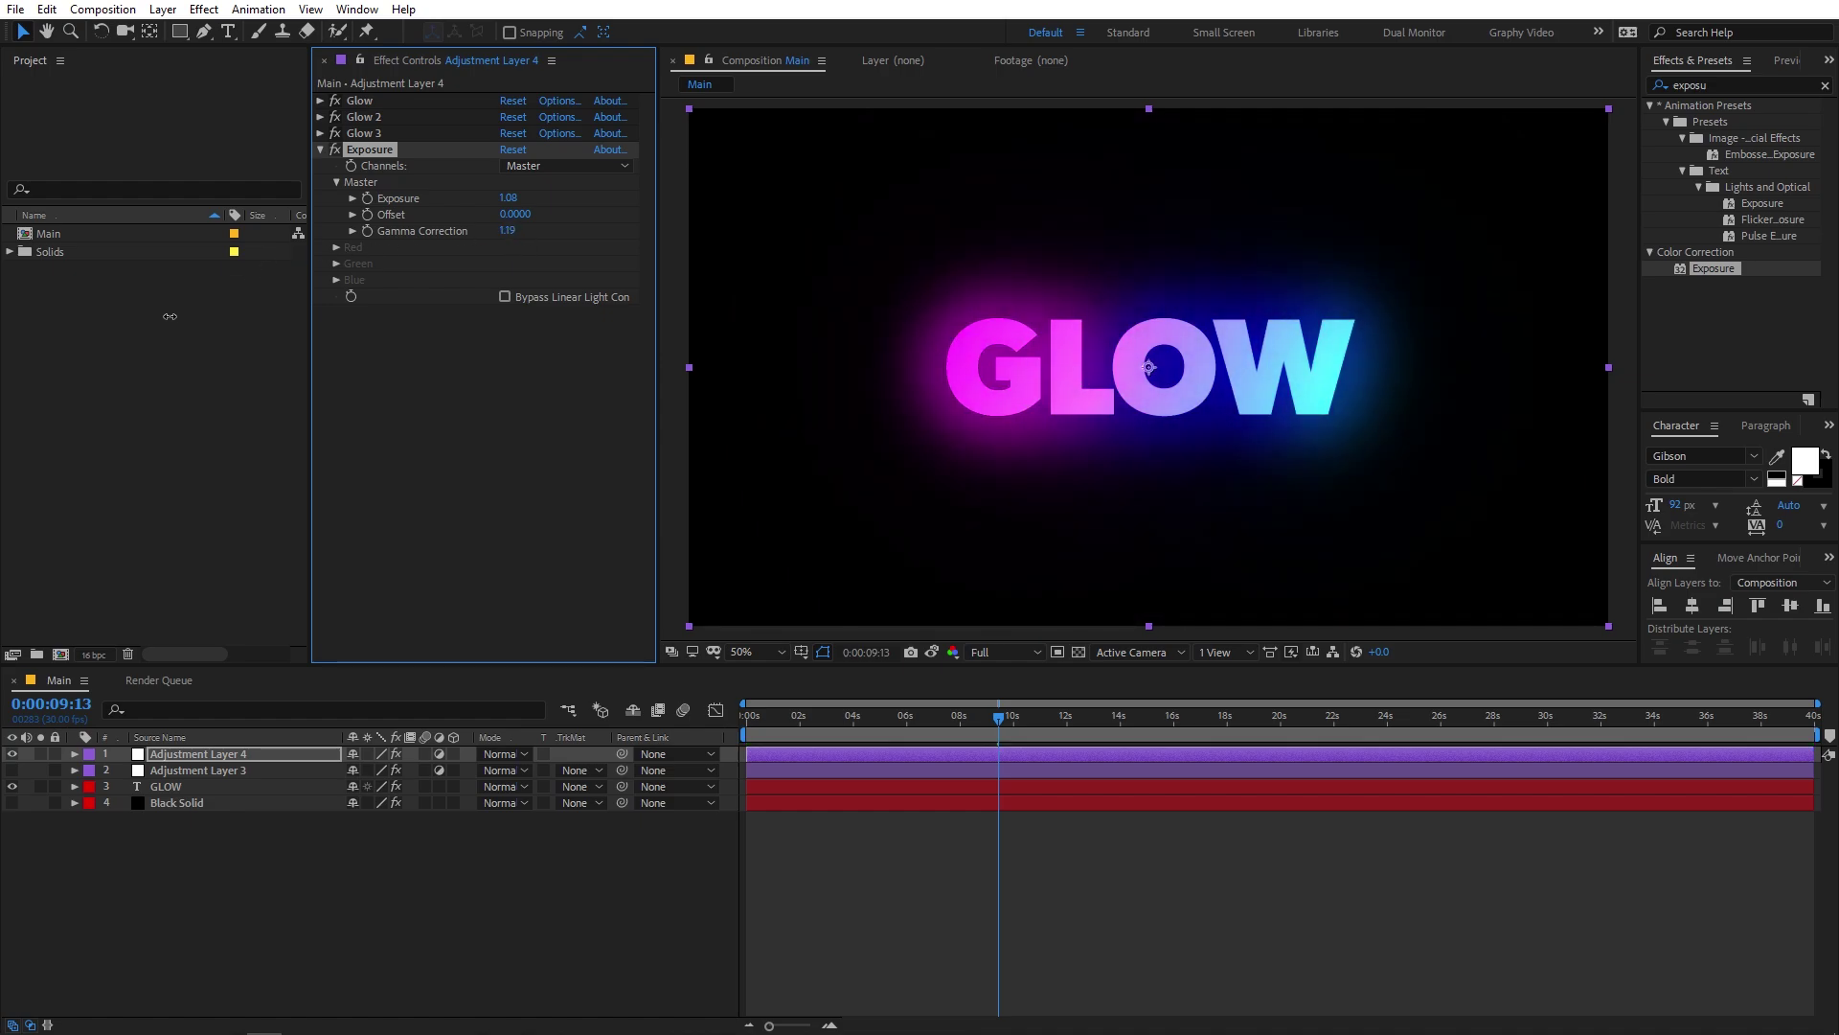
pyautogui.moveTo(508, 198); pyautogui.dragTo(555, 192)
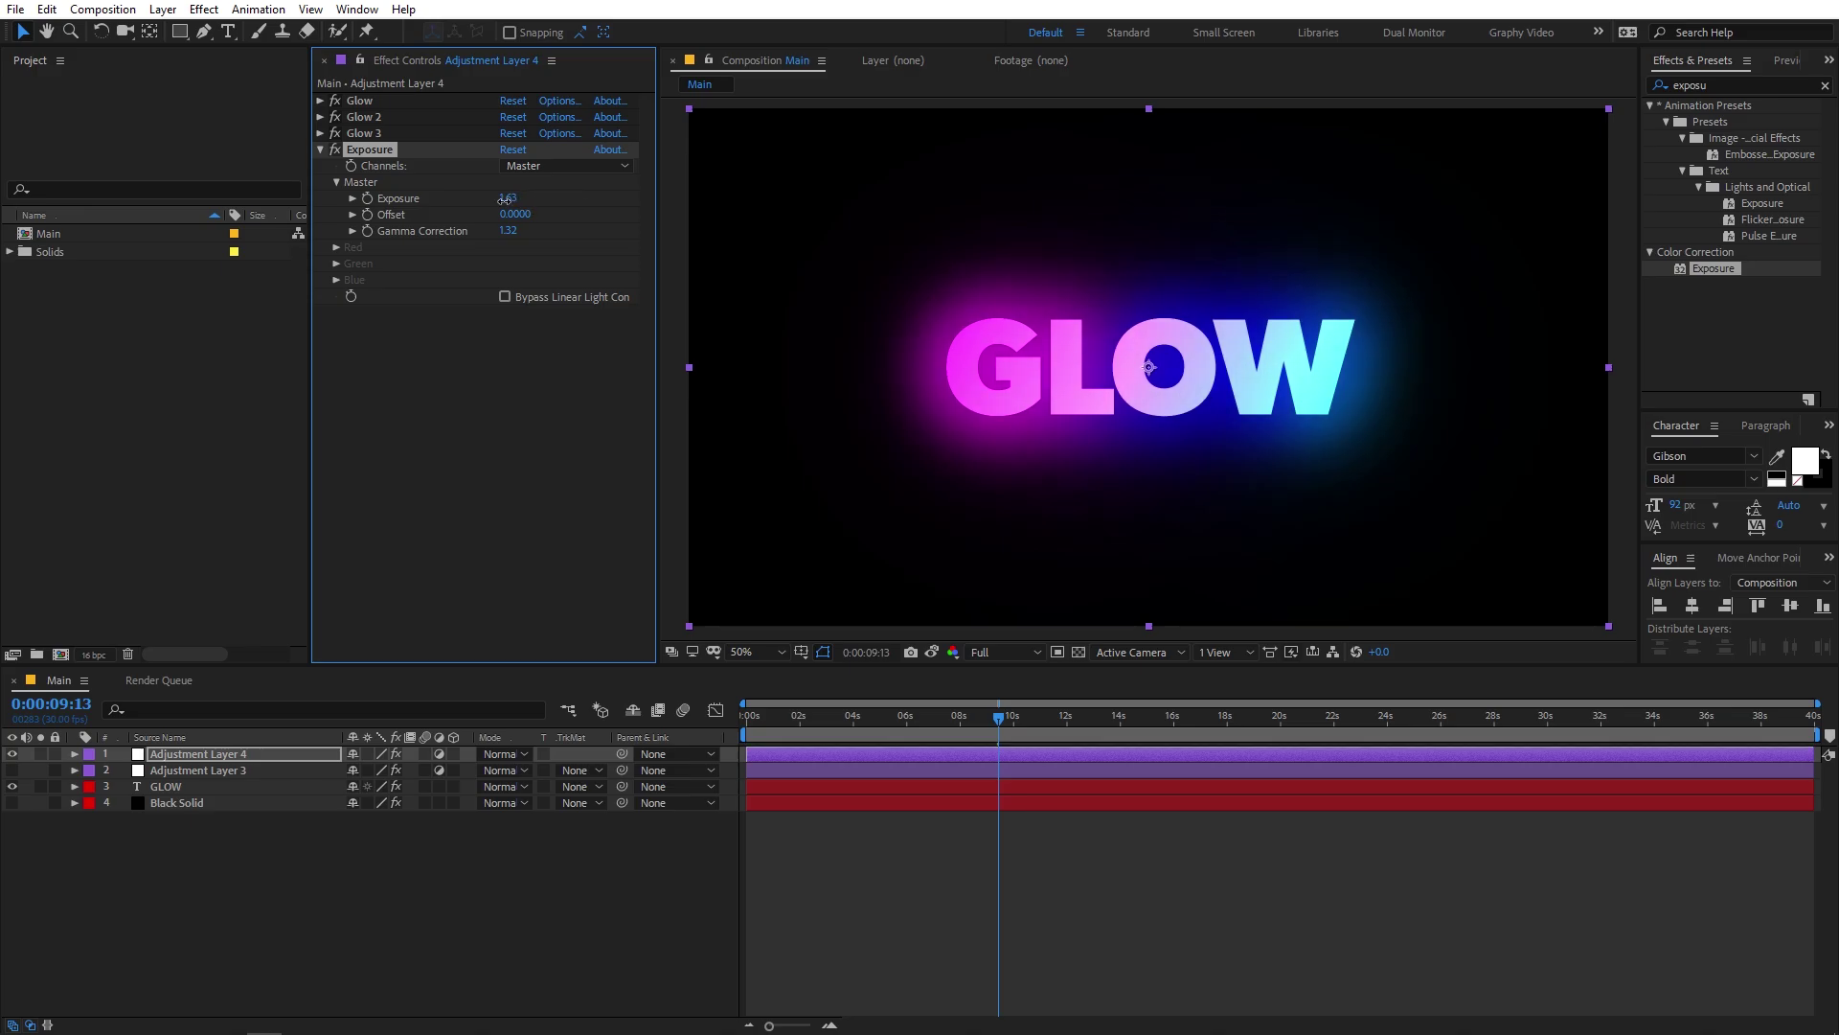
# - Keep Glow 2's intensity at 0.2, set the first Glow's radius to 135, and collapse all effects
pyautogui.click(320, 100)
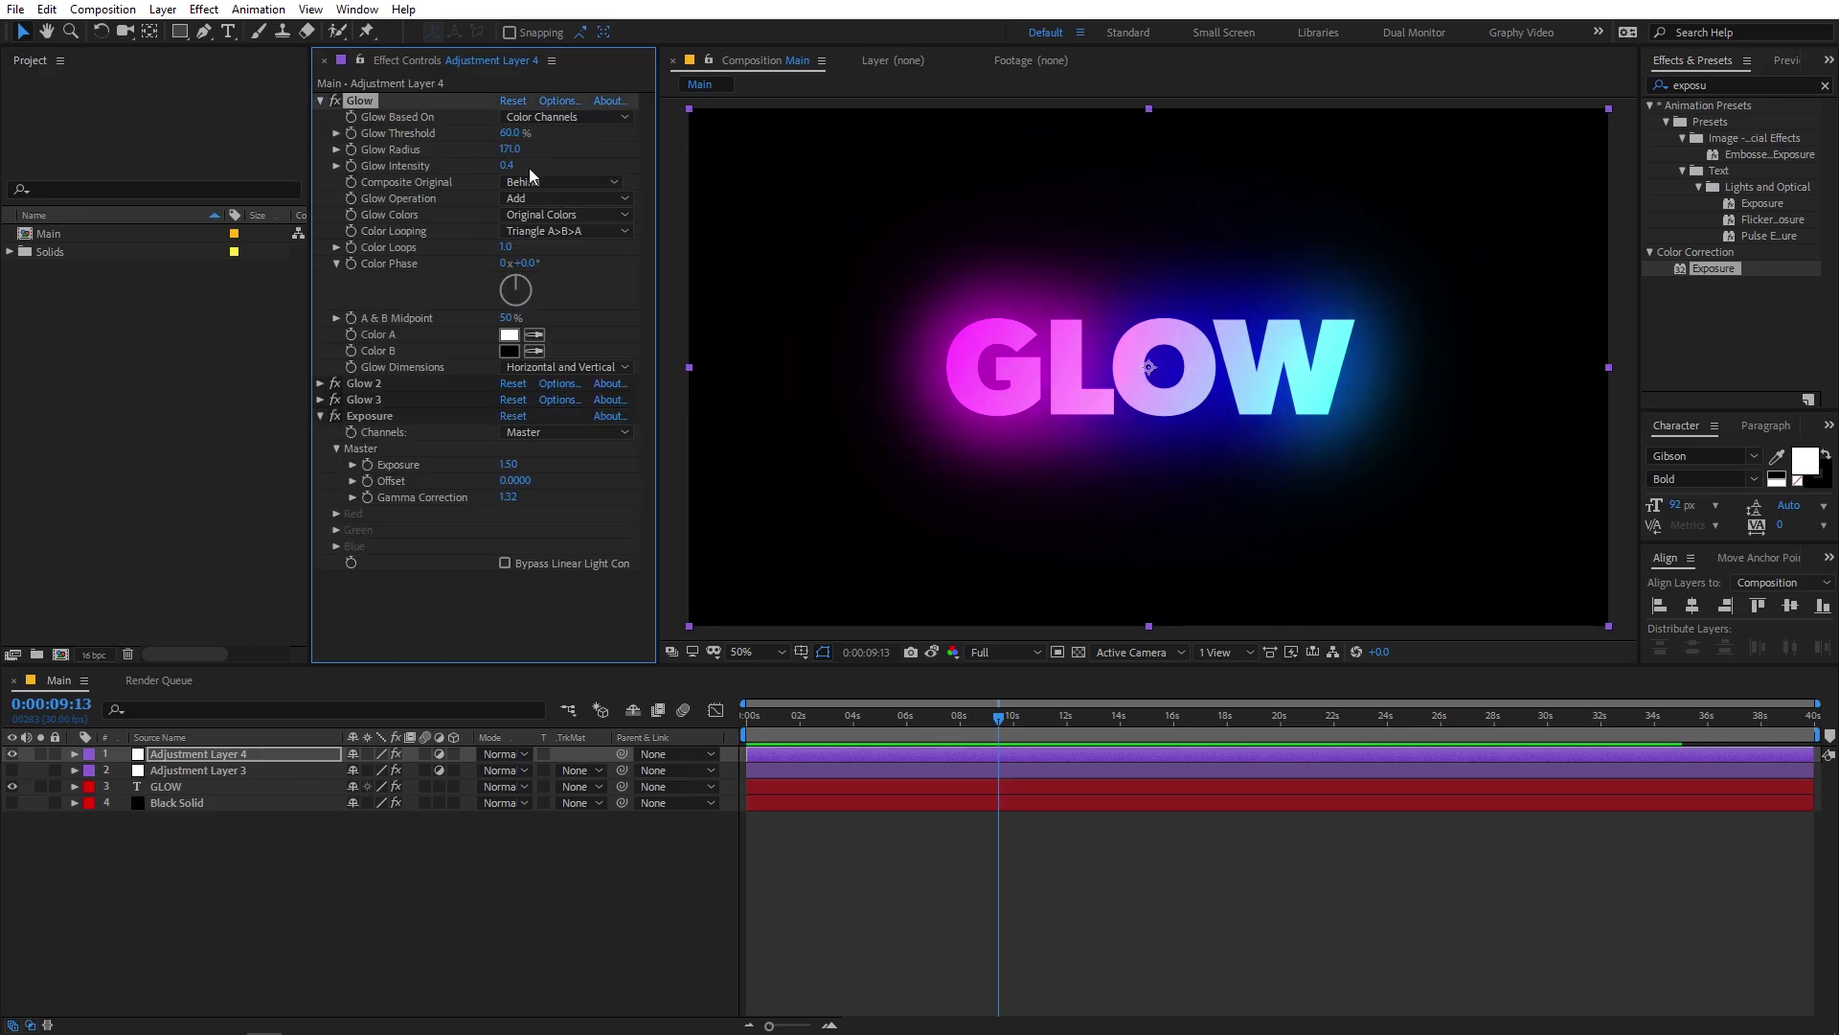
pyautogui.click(320, 383)
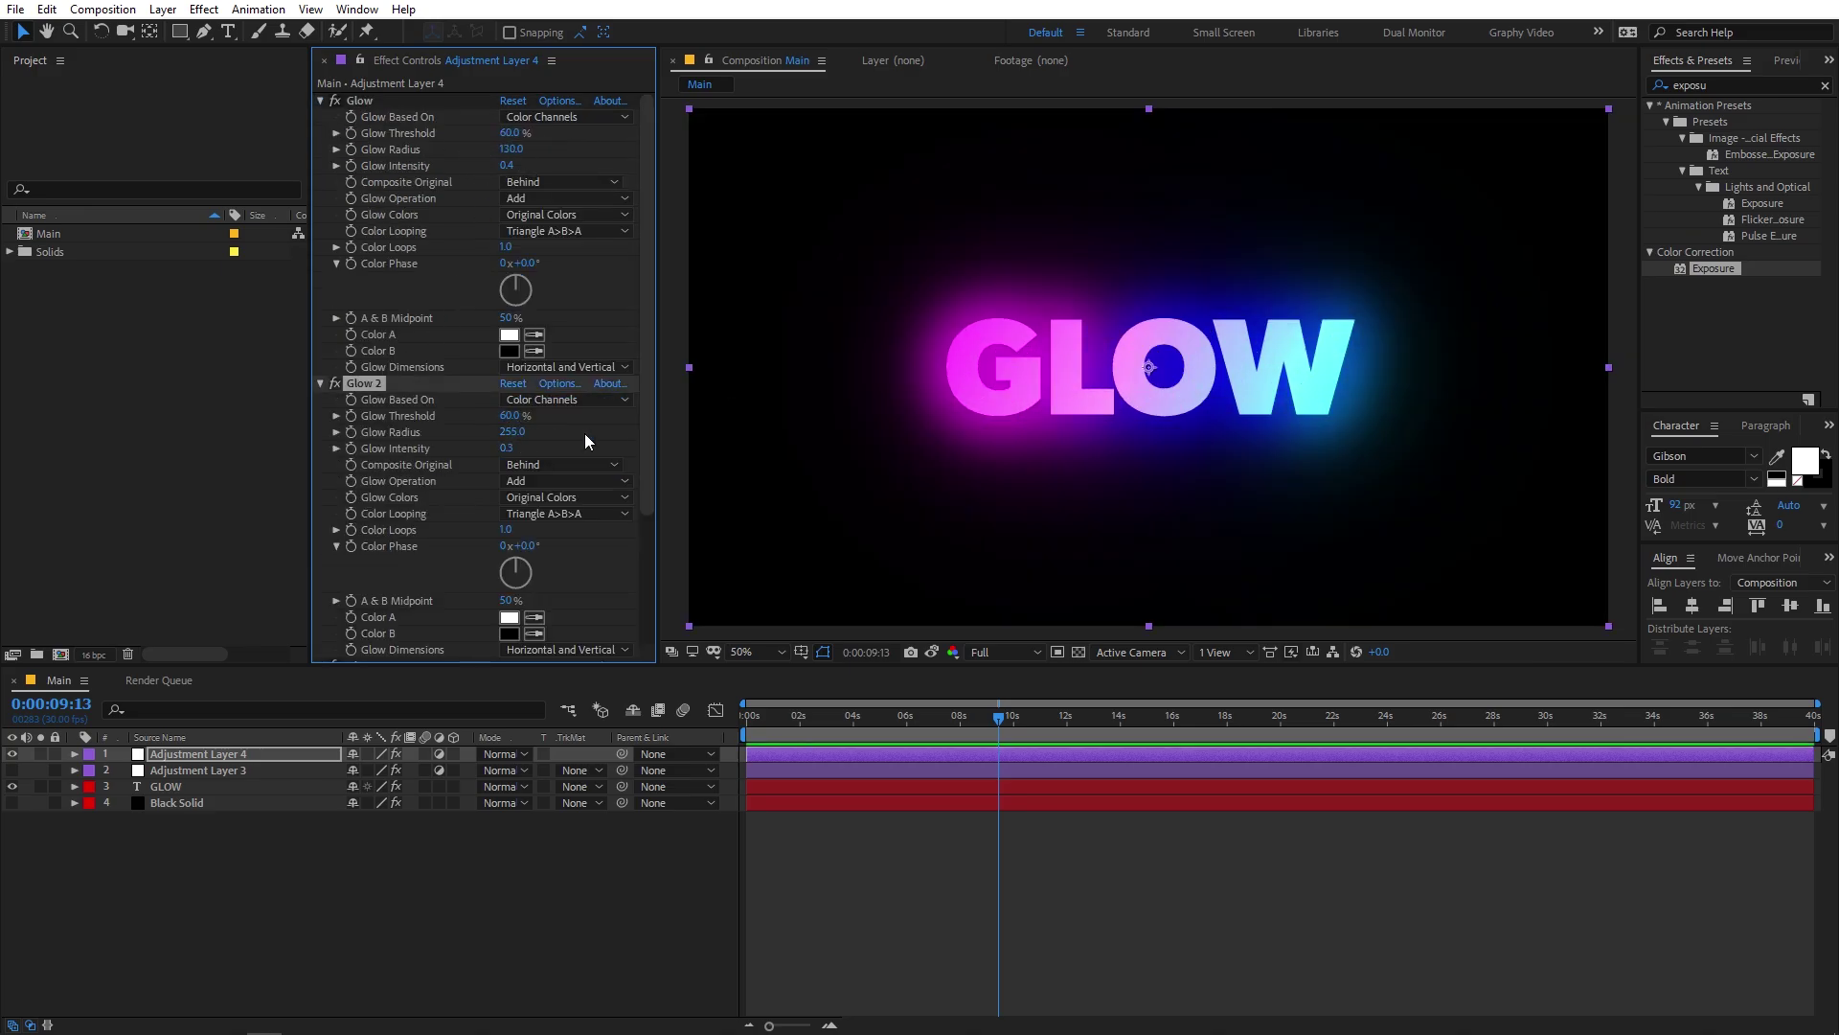
pyautogui.moveTo(508, 447); pyautogui.dragTo(500, 447)
pyautogui.moveTo(511, 150); pyautogui.dragTo(525, 151)
pyautogui.scroll(-5, 479, 192)
pyautogui.scroll(5, 410, 215)
pyautogui.click(320, 102)
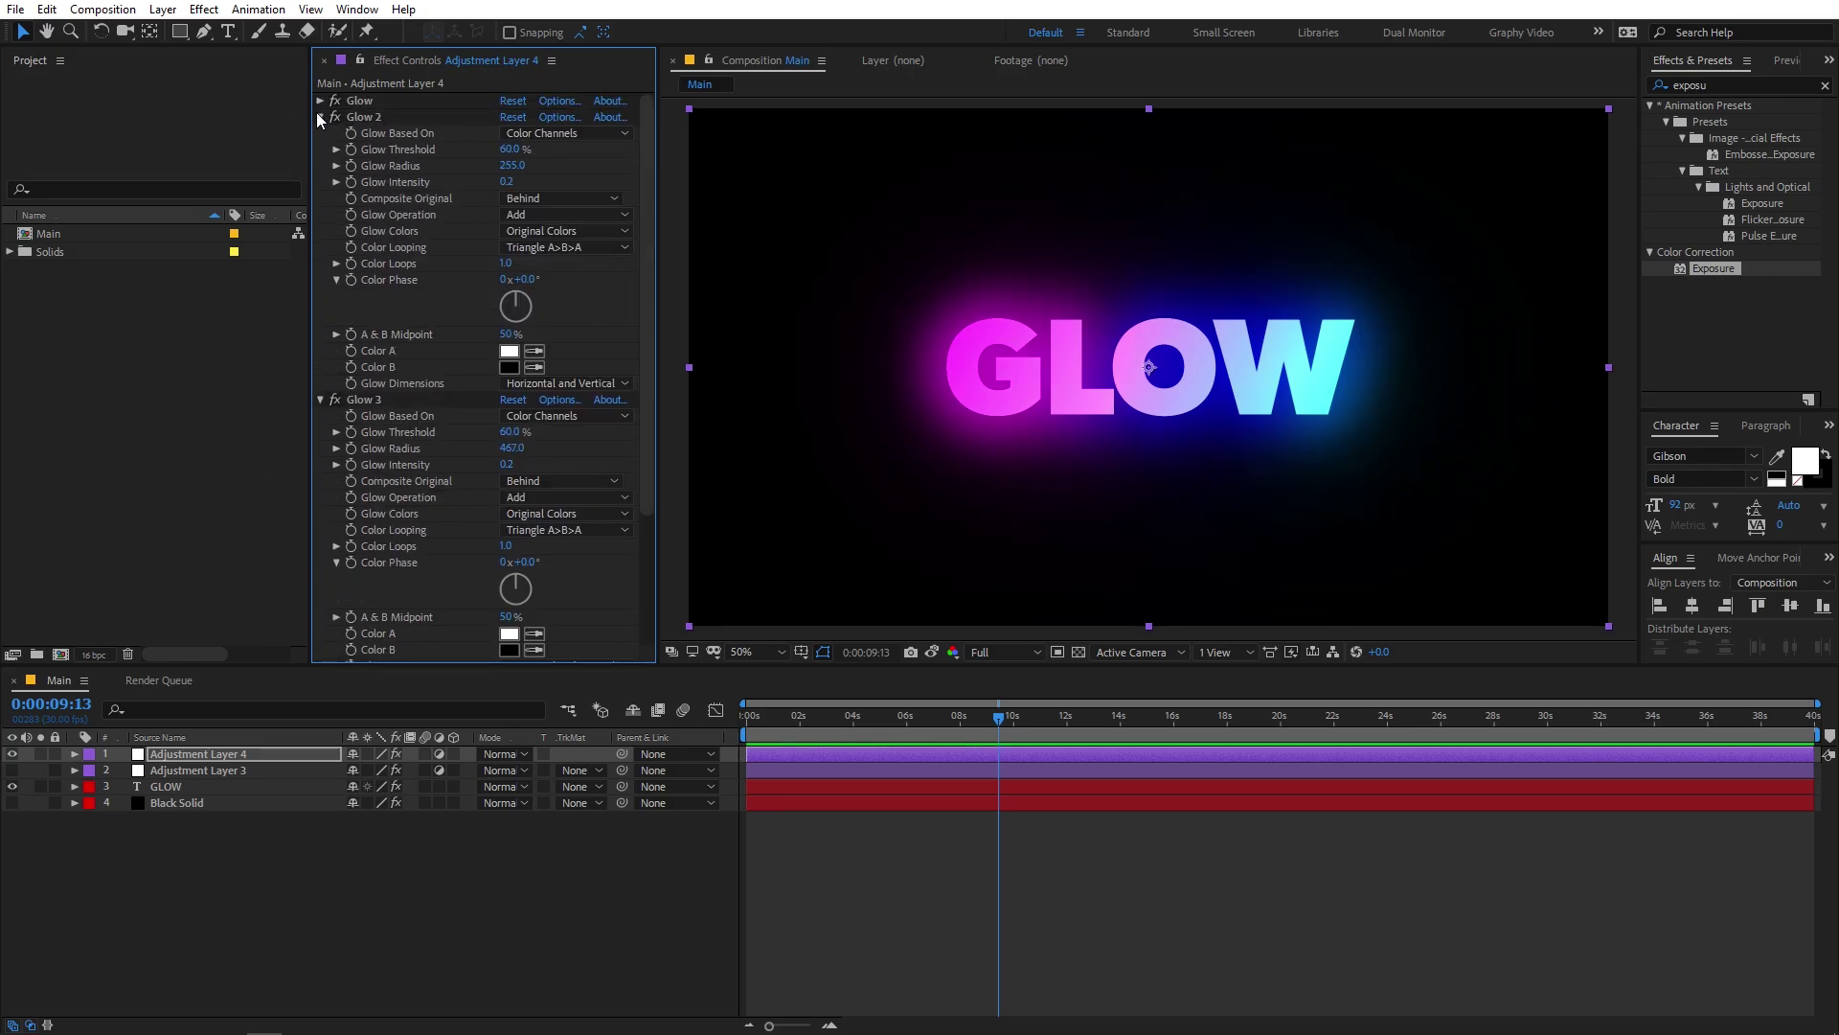
pyautogui.click(320, 117)
pyautogui.click(320, 133)
pyautogui.click(320, 150)
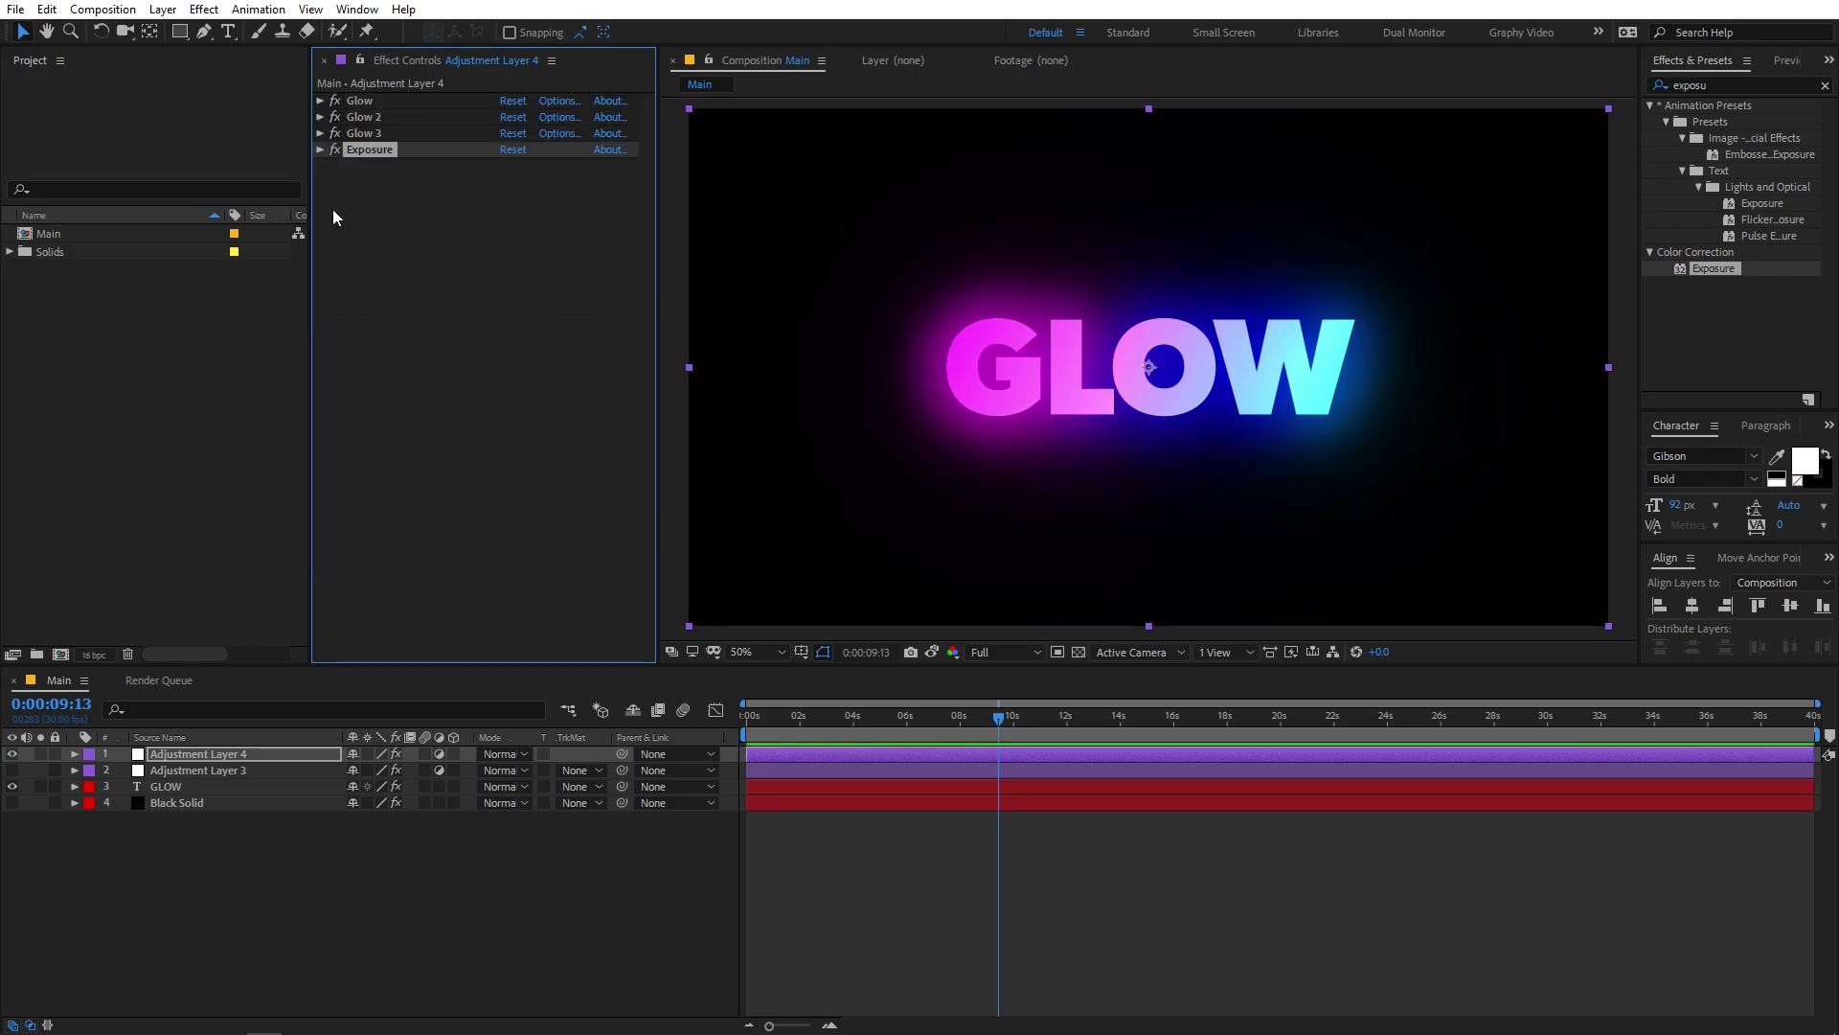
pyautogui.doubleClick(1717, 89)
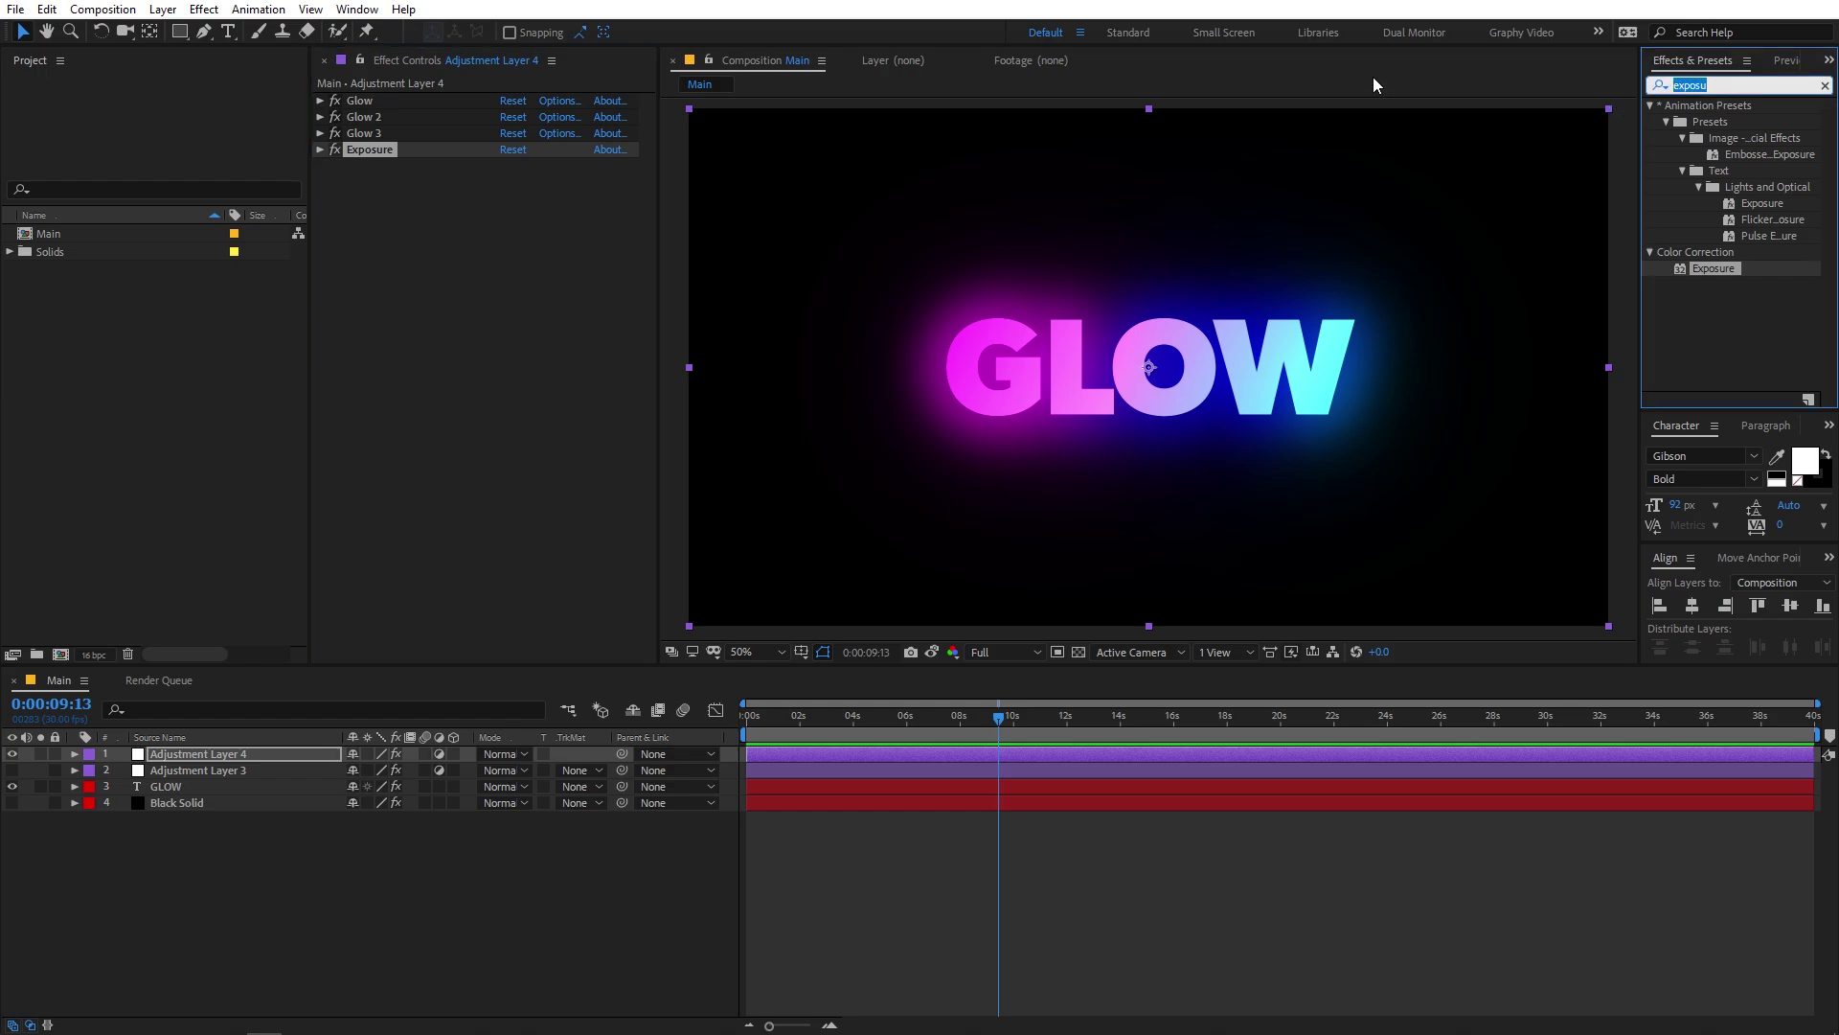
# - Add Hue/Saturation to Adjustment Layer 4 with Master Hue 218° and lower Exposure to 0.50
pyautogui.write('hue')
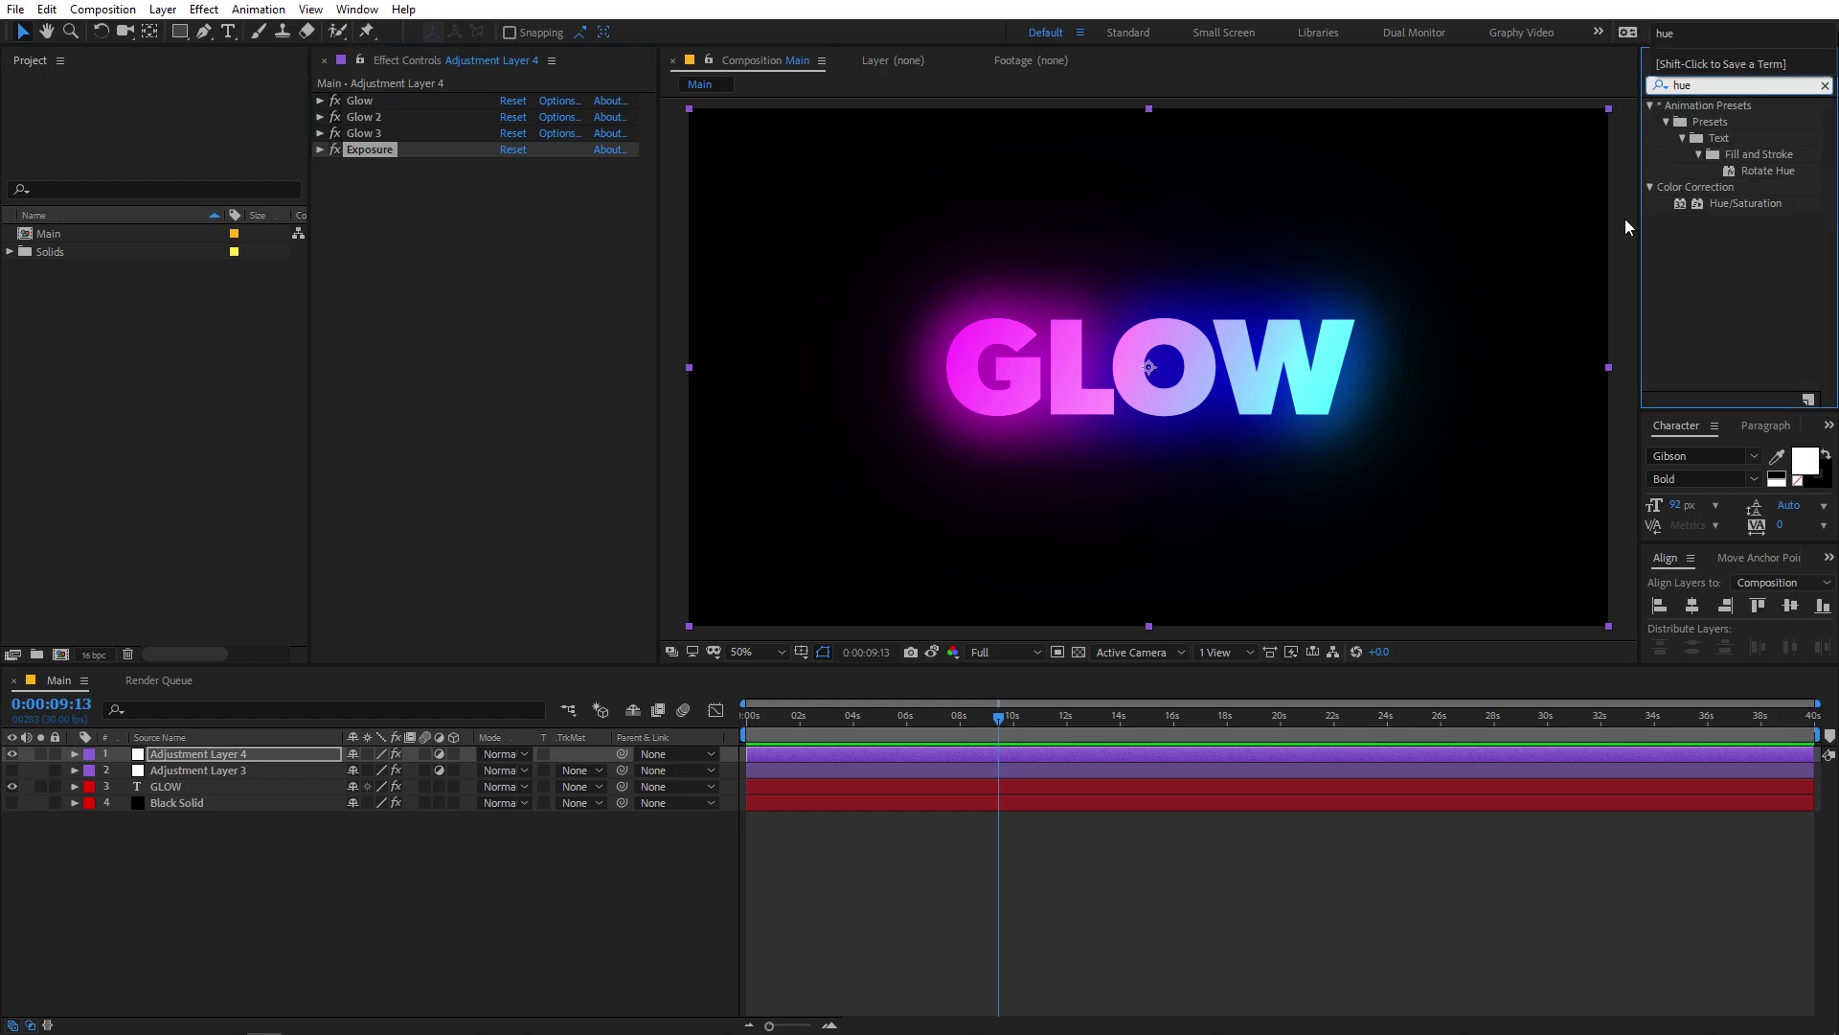
pyautogui.moveTo(1742, 203); pyautogui.dragTo(485, 332)
pyautogui.click(517, 502)
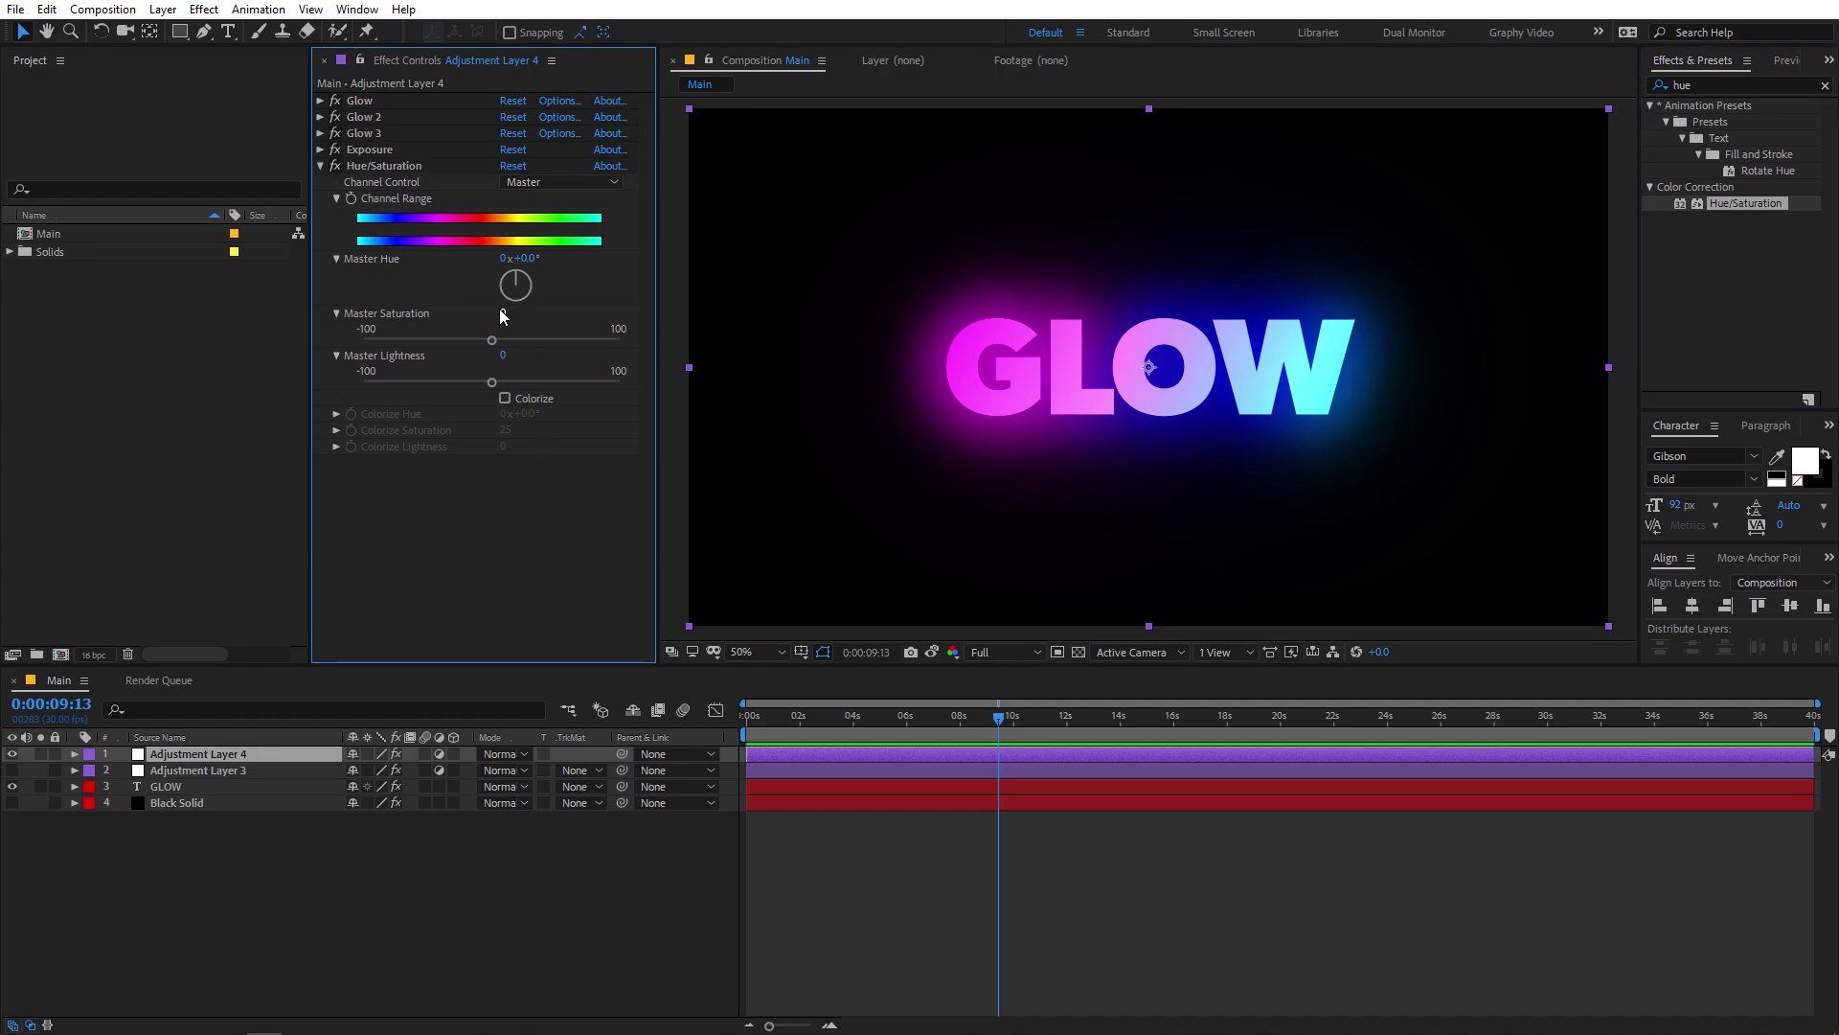
pyautogui.click(506, 313)
pyautogui.write('-100')
pyautogui.press('Return')
pyautogui.moveTo(642, 345); pyautogui.dragTo(573, 341)
pyautogui.moveTo(537, 259); pyautogui.dragTo(851, 299)
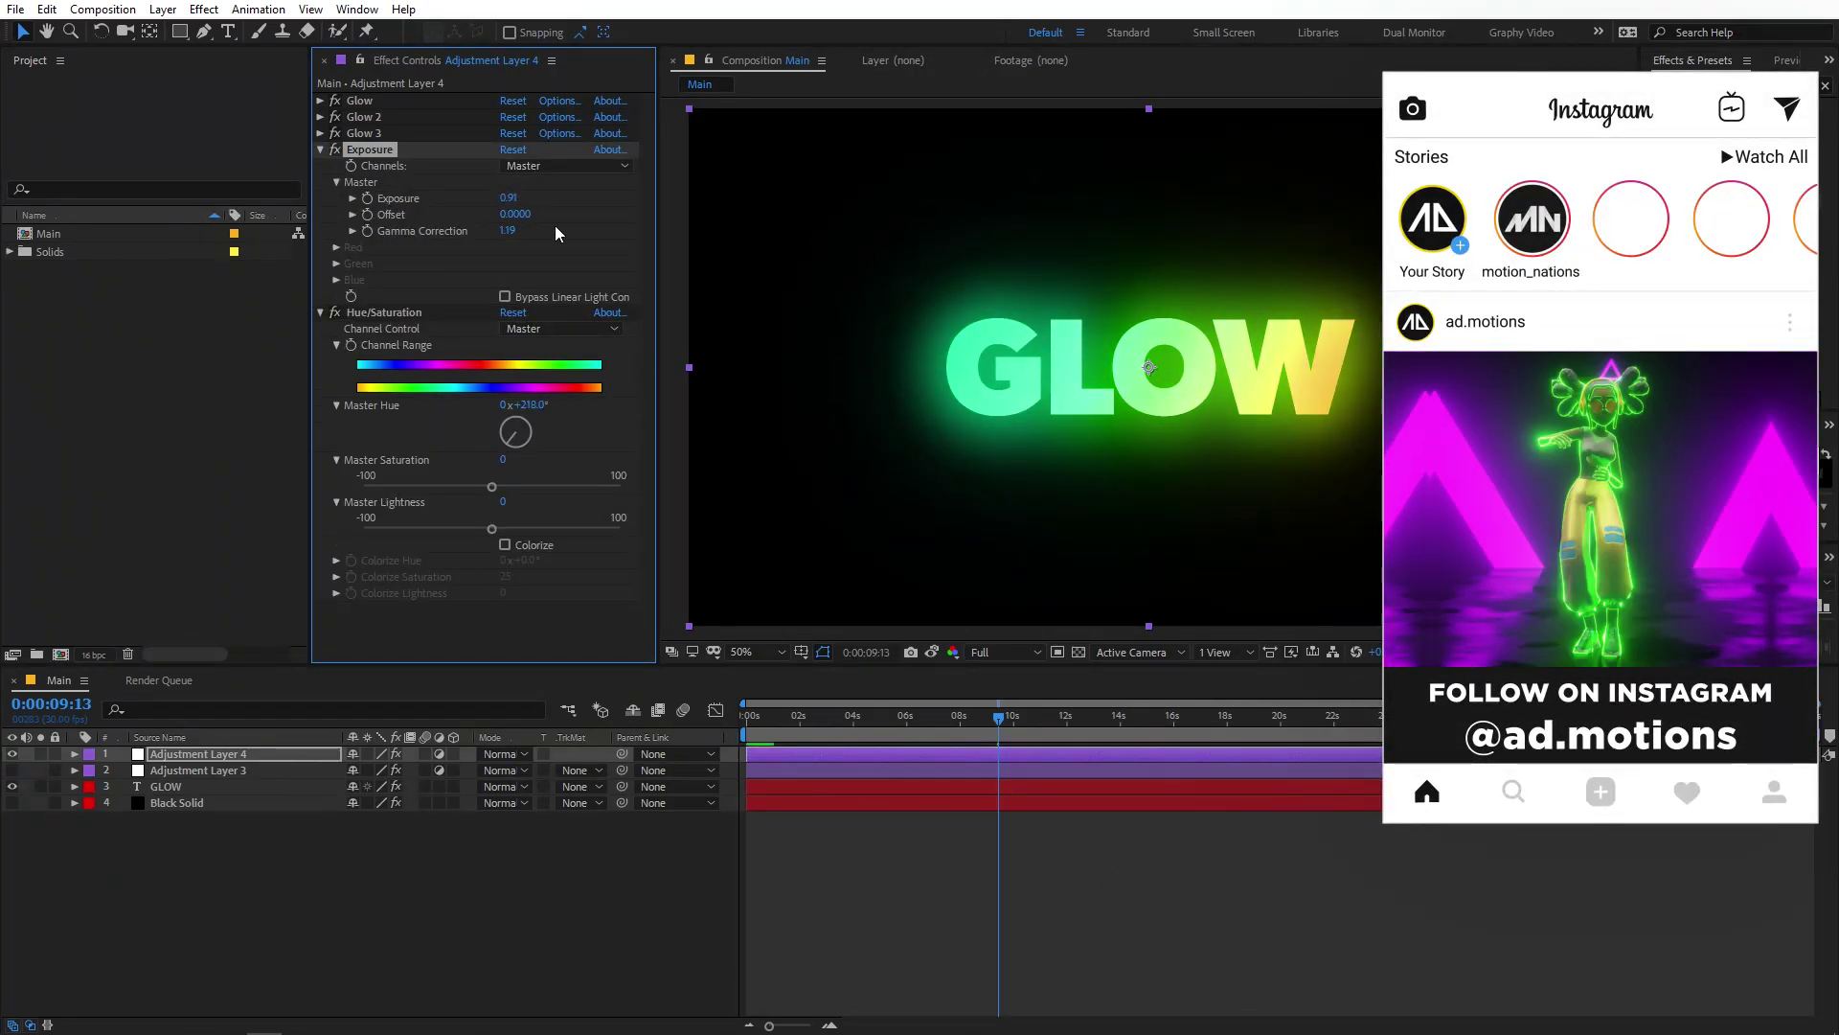
pyautogui.moveTo(518, 199); pyautogui.dragTo(408, 222)
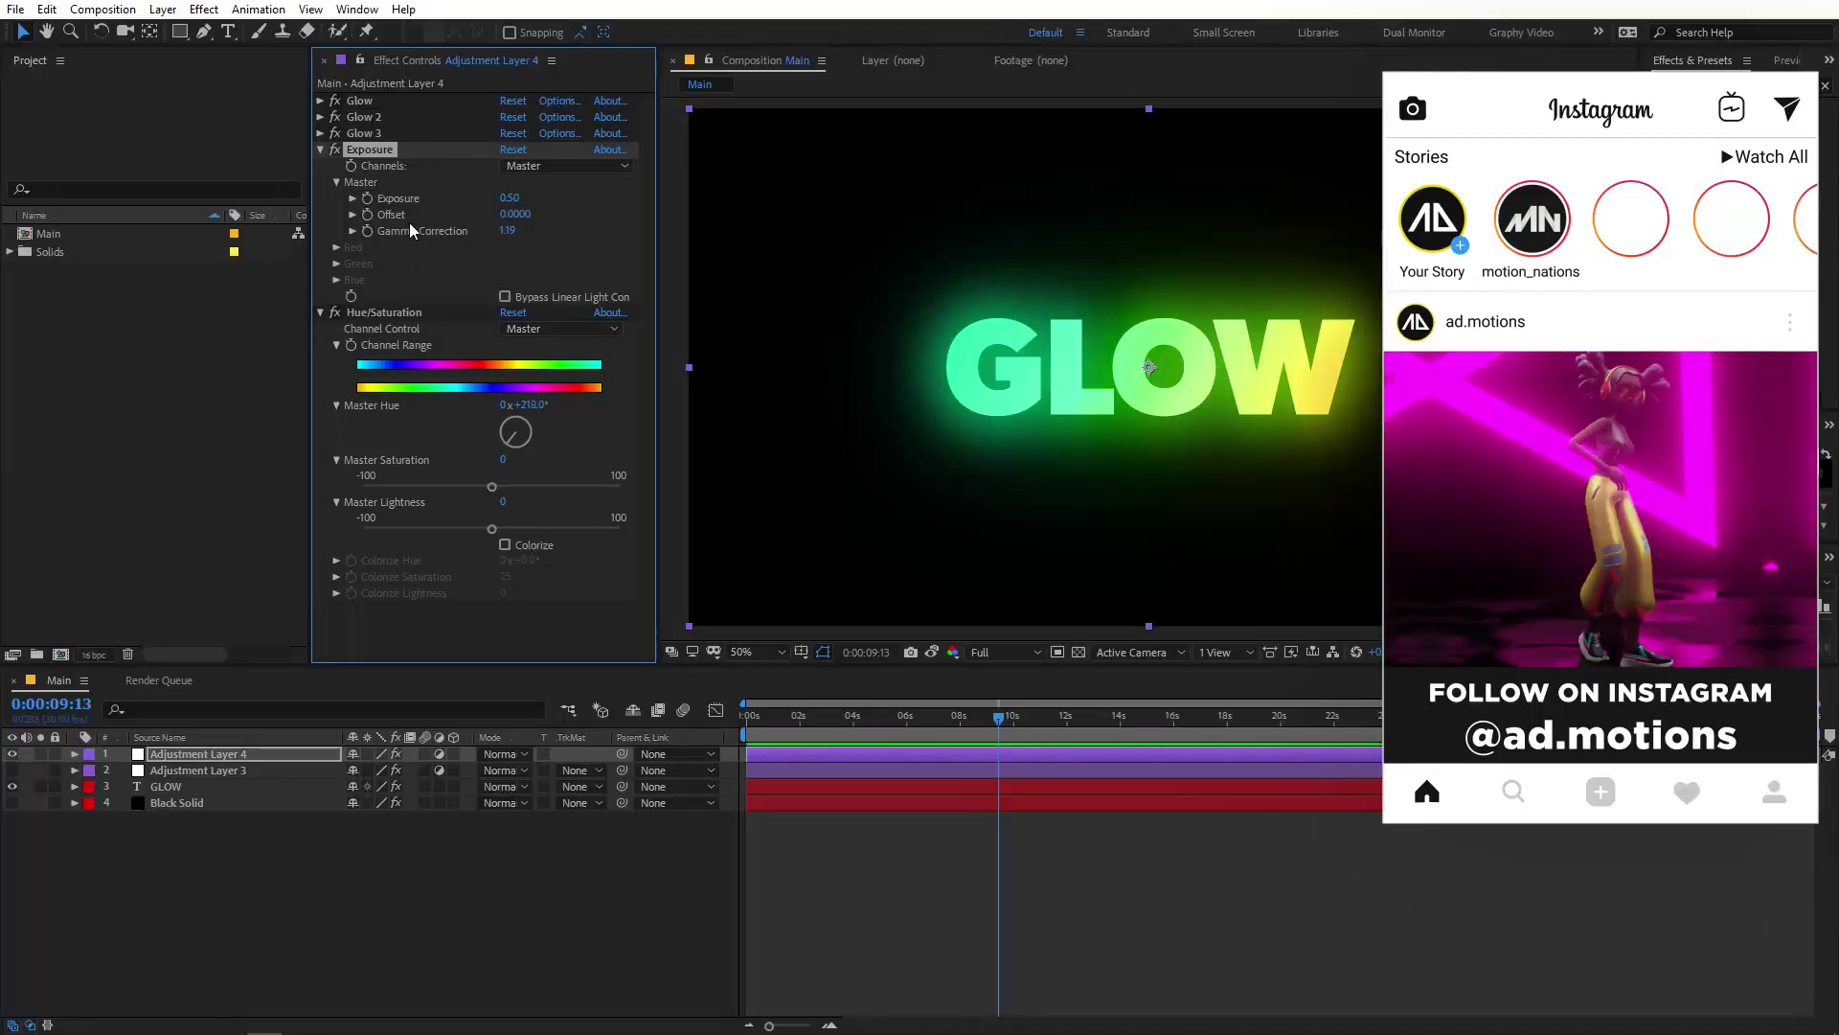
pyautogui.click(392, 315)
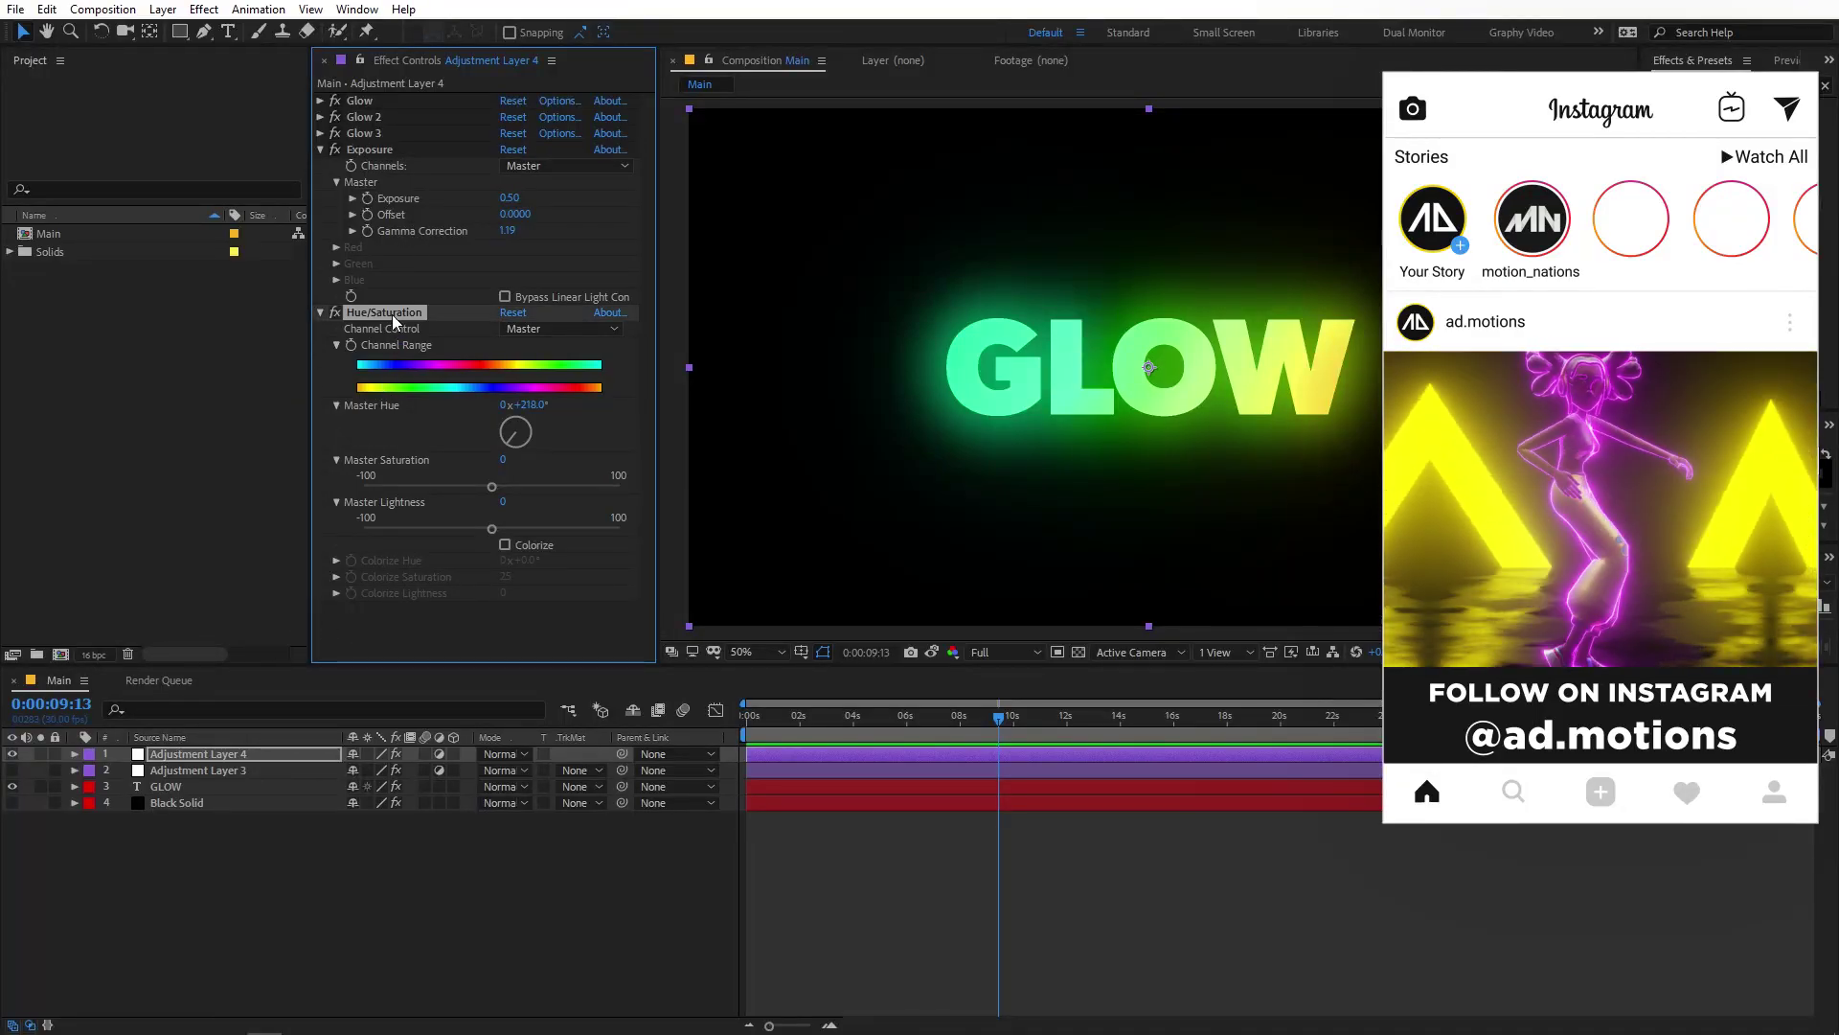
# - Show only Adjustment Layer 3 and take a snapshot of its glow
pyautogui.click(185, 771)
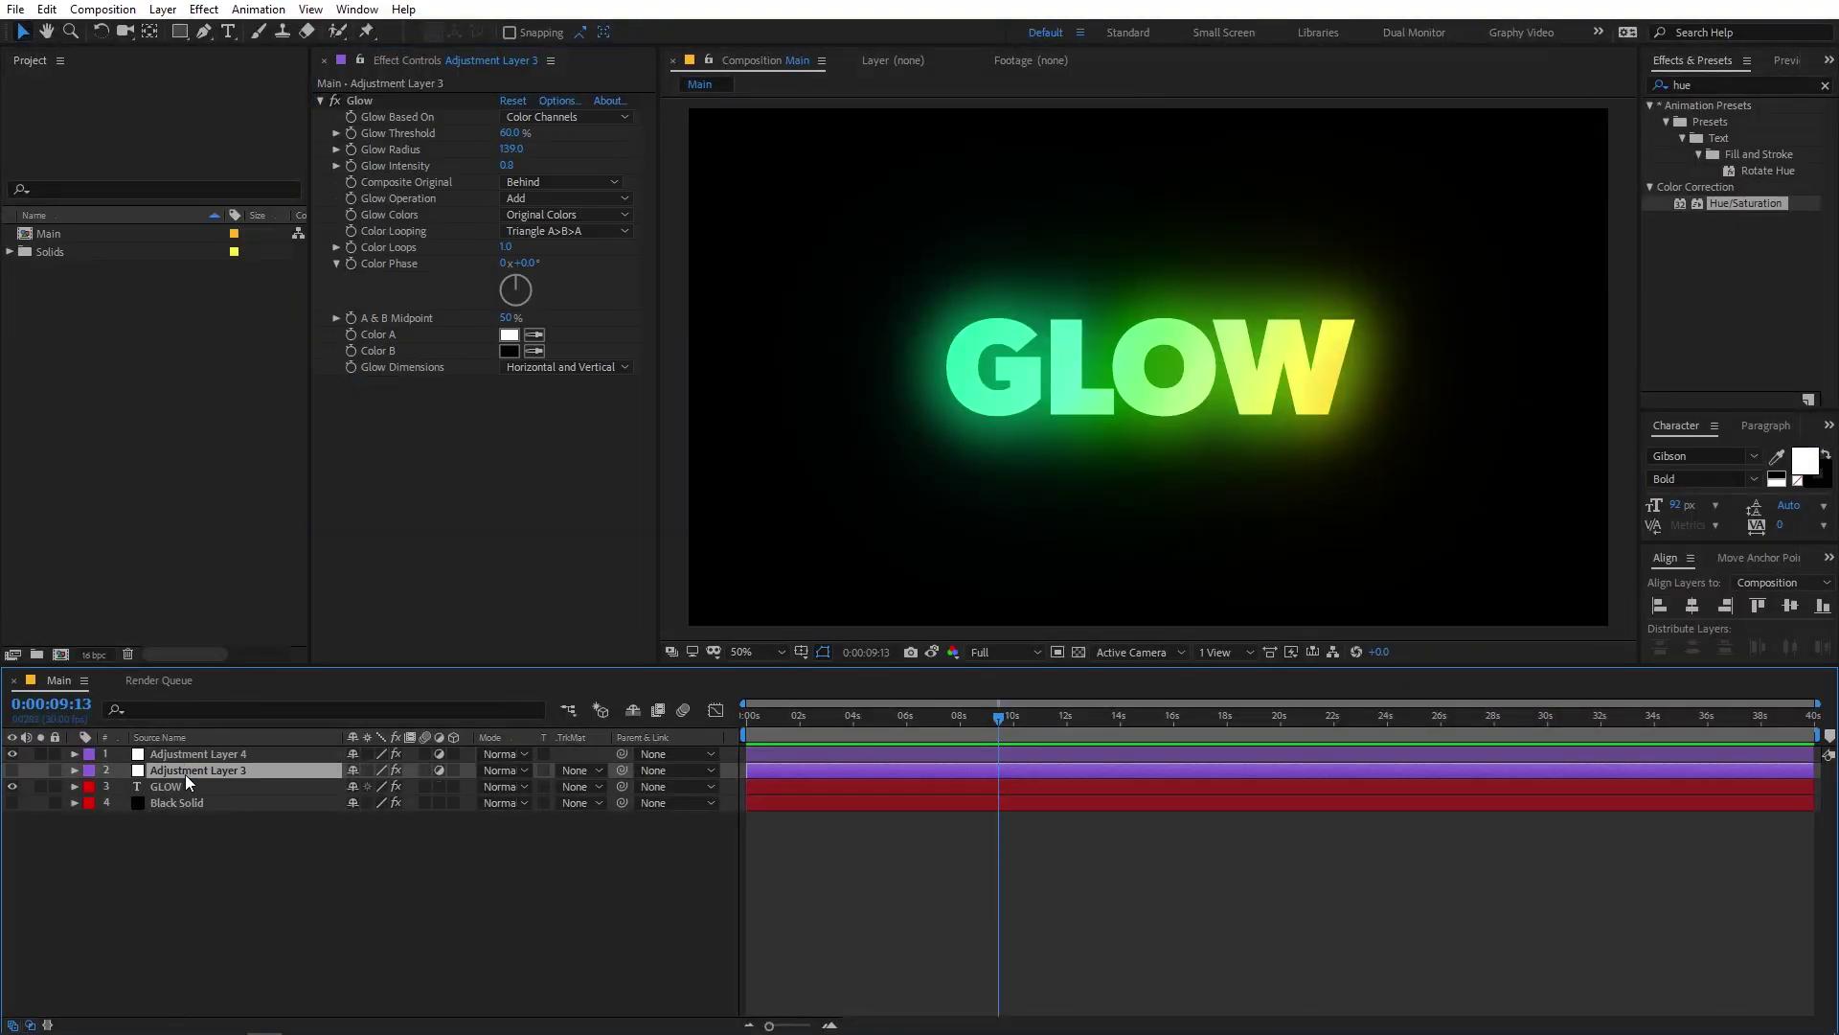
pyautogui.click(11, 754)
pyautogui.click(11, 771)
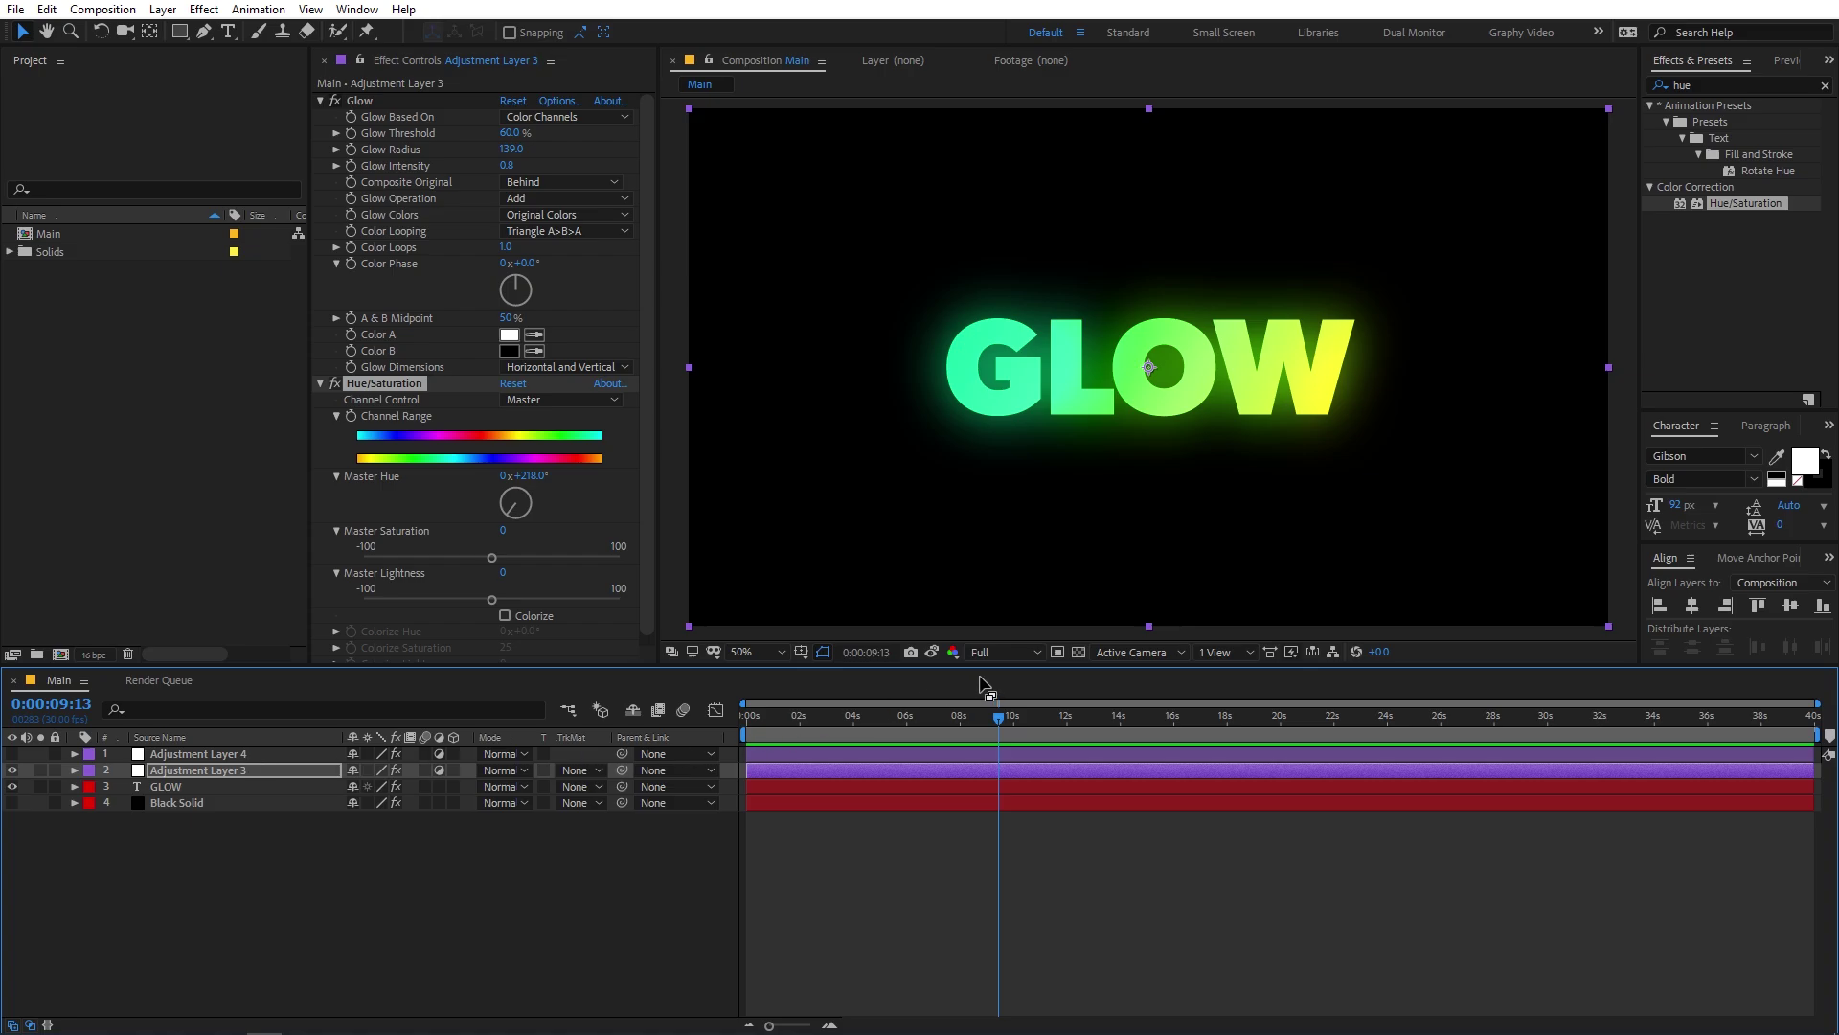
pyautogui.click(910, 653)
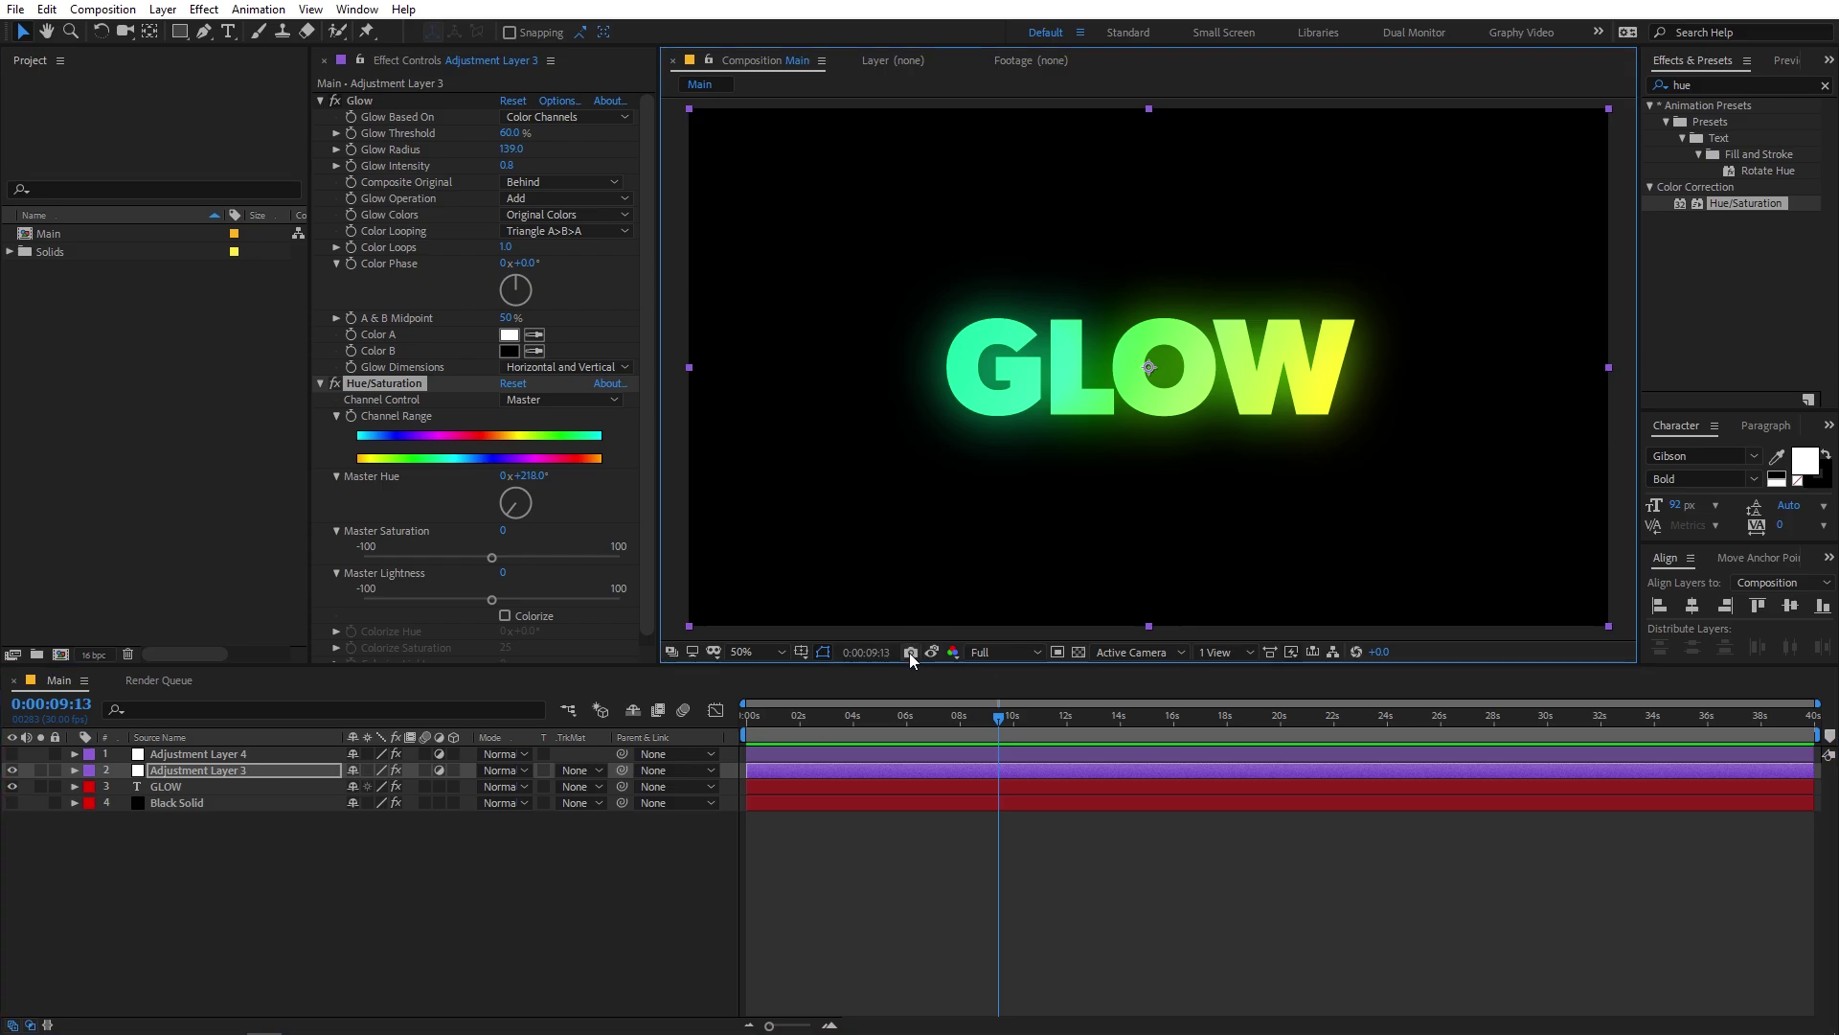
# - Switch back to Adjustment Layer 4's glow and compare it against the snapshot
pyautogui.click(13, 770)
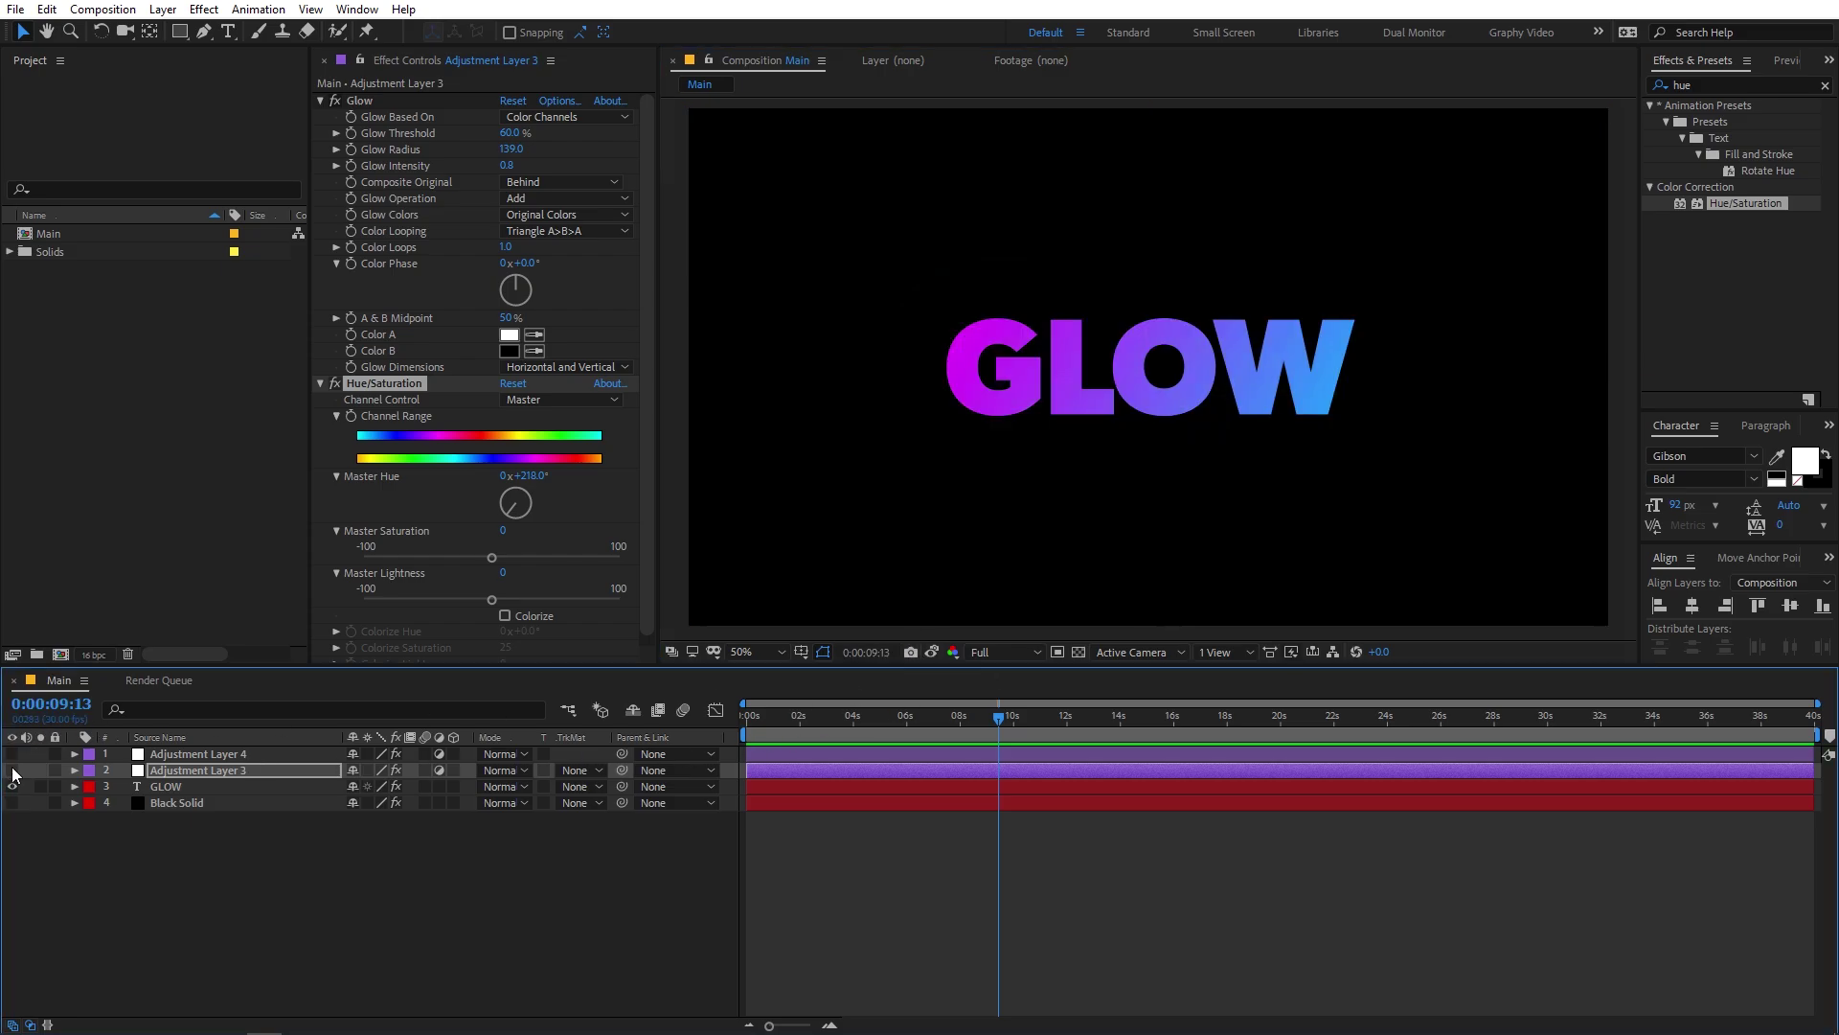
pyautogui.click(12, 754)
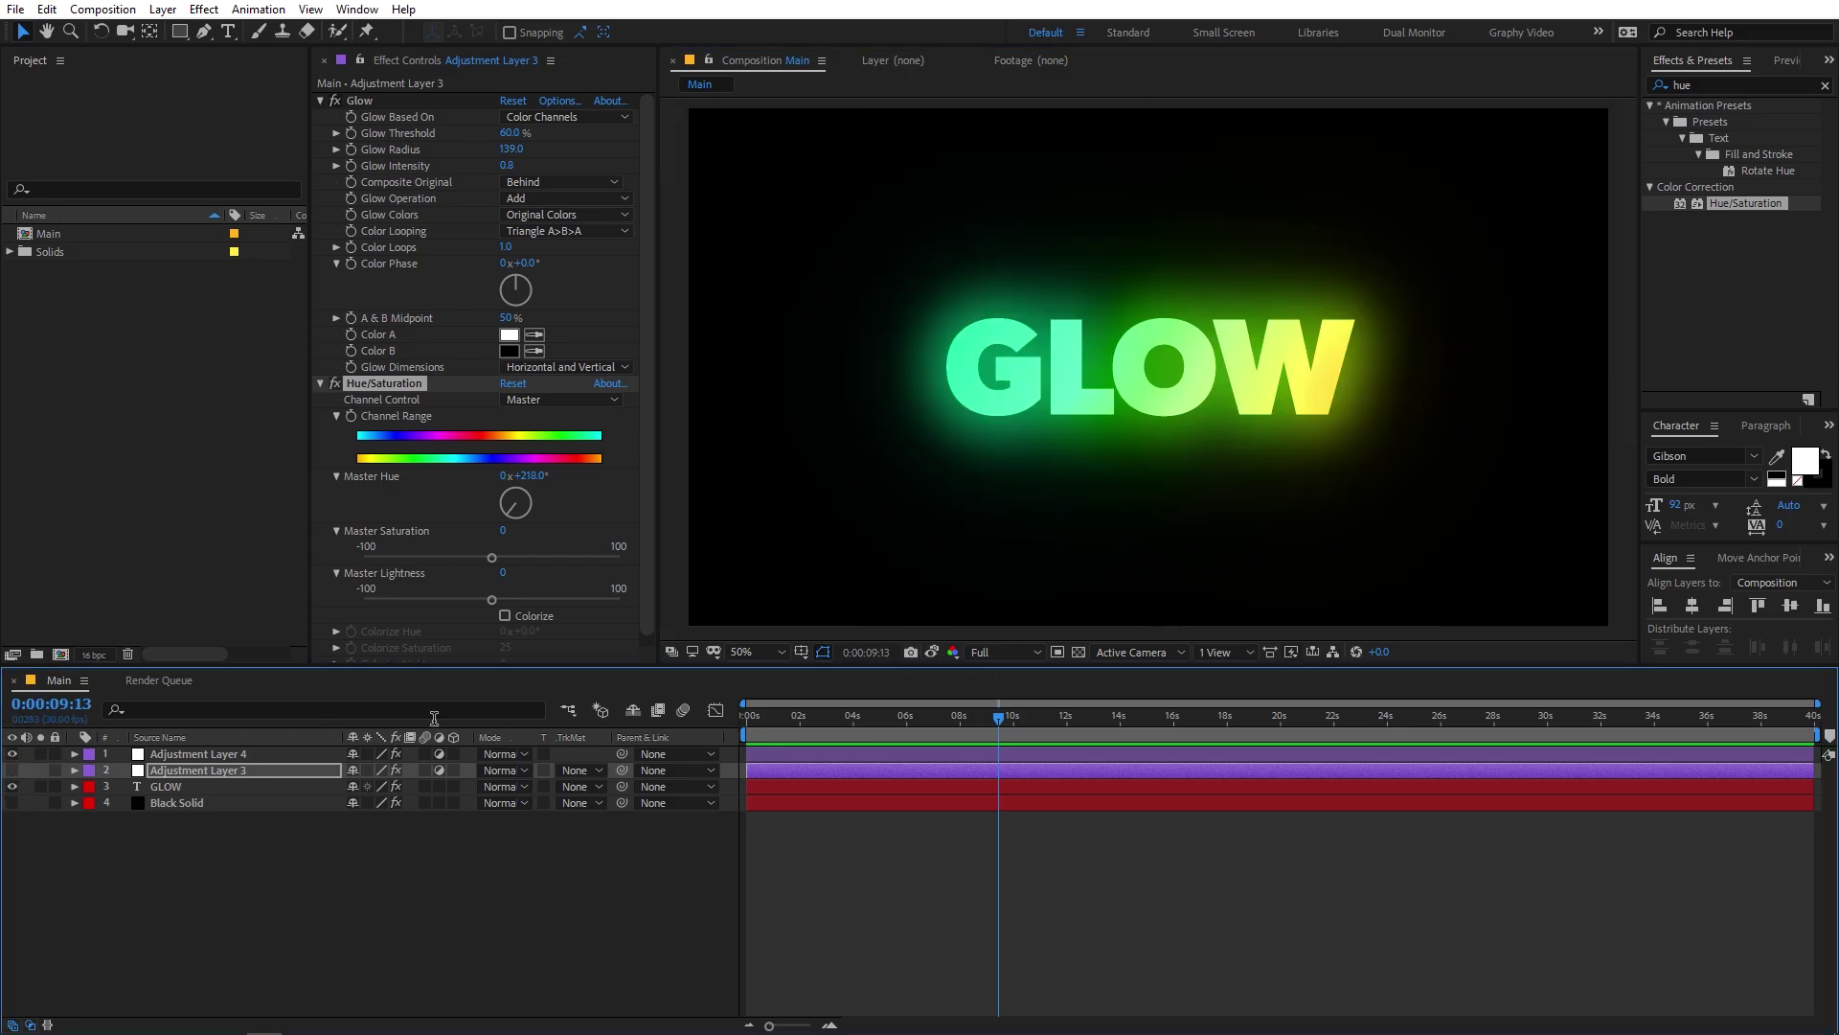
pyautogui.click(932, 651)
pyautogui.click(928, 651)
pyautogui.click(928, 652)
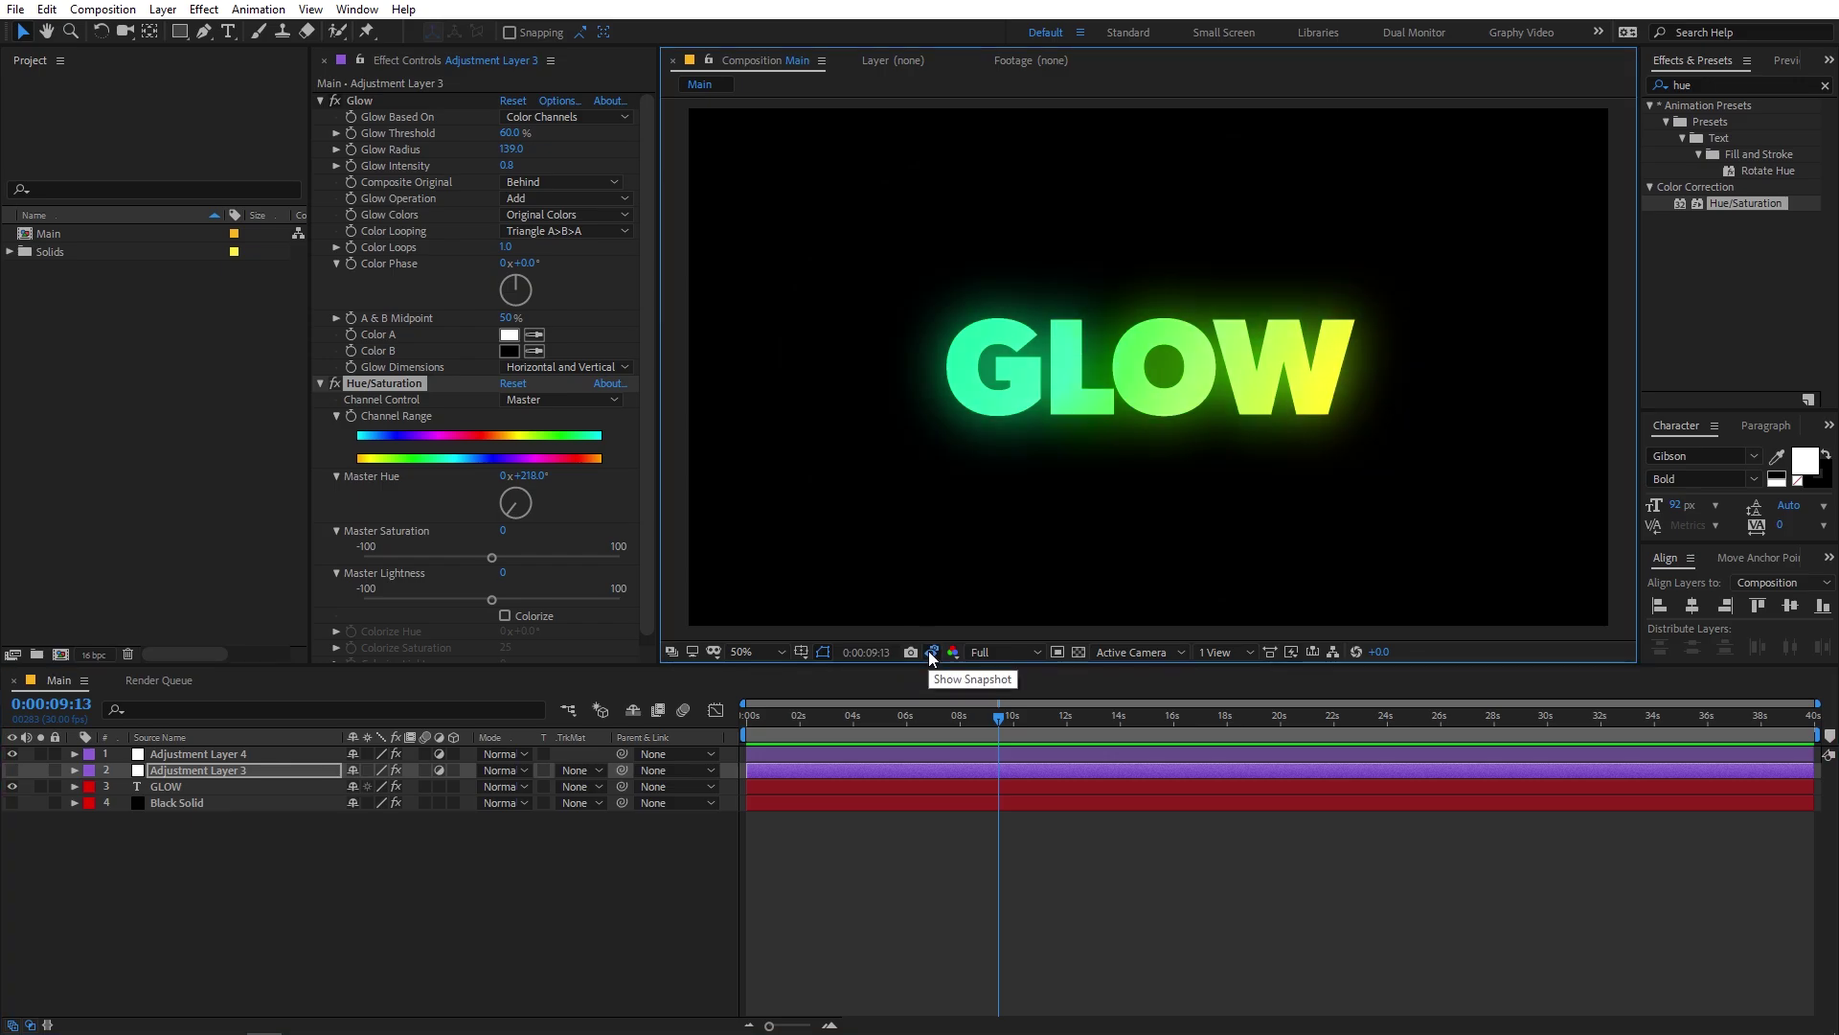
pyautogui.click(928, 651)
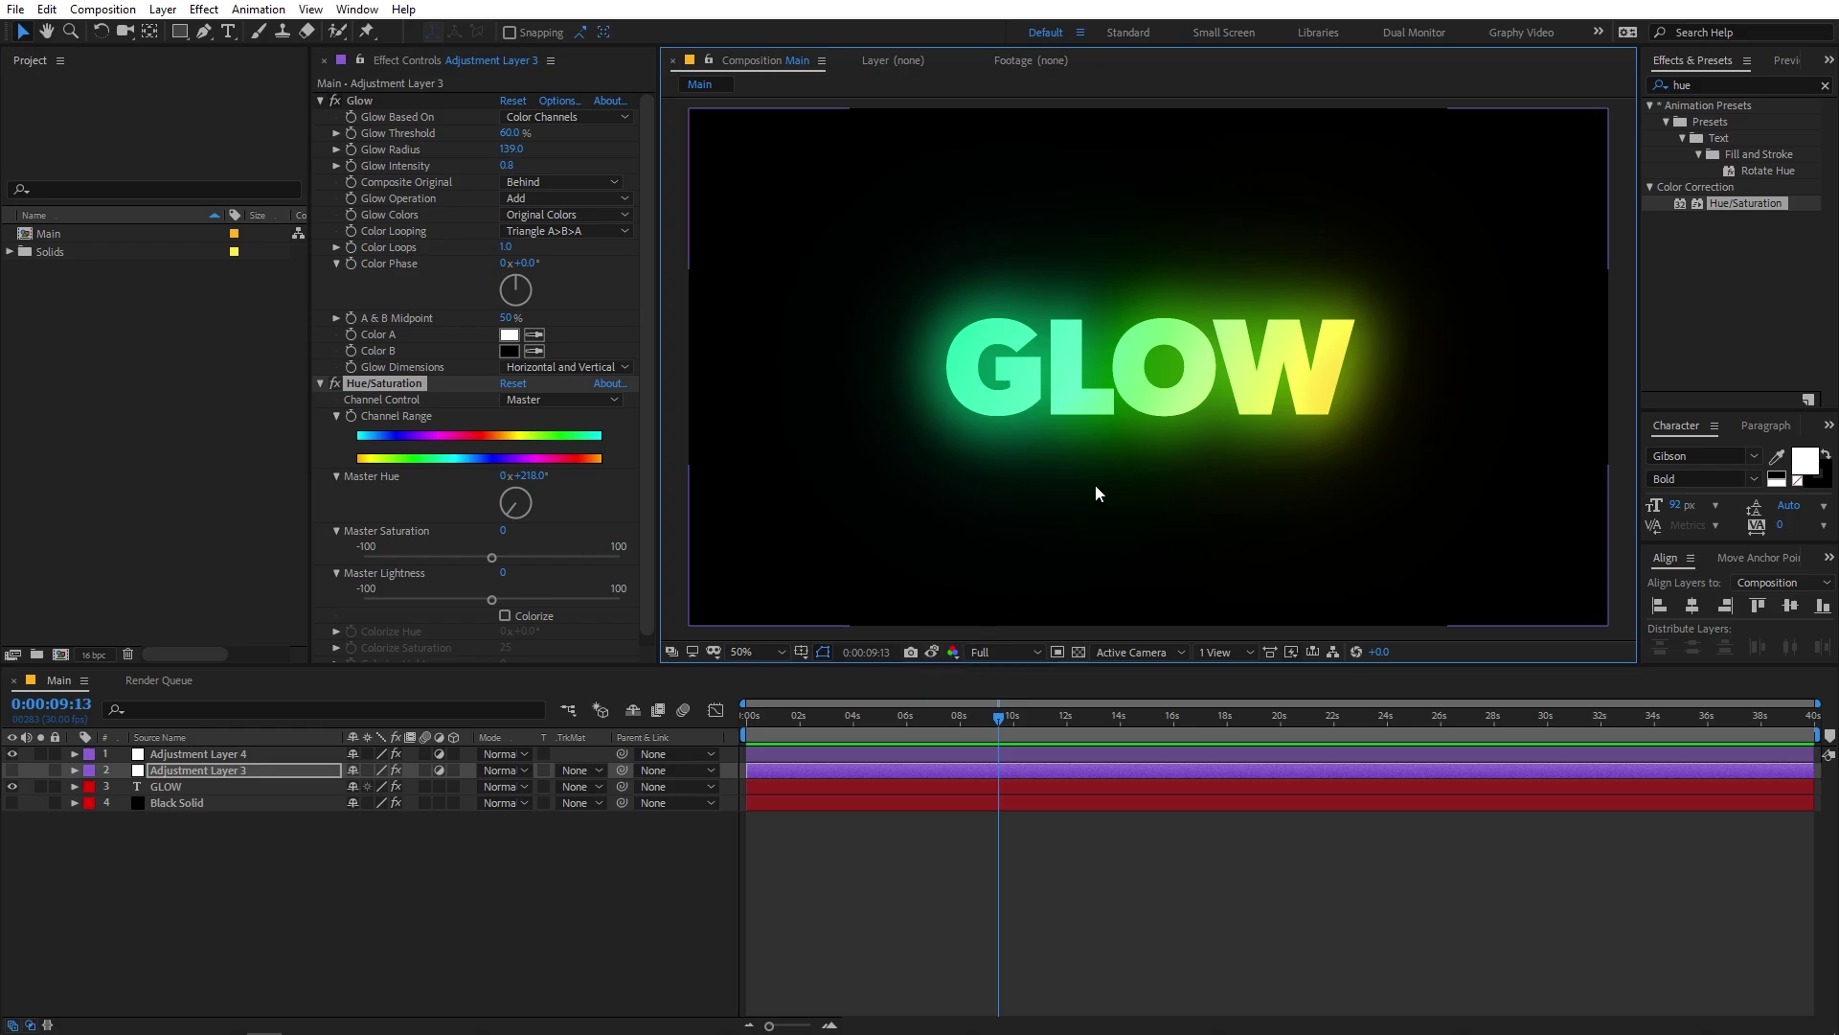
pyautogui.click(928, 651)
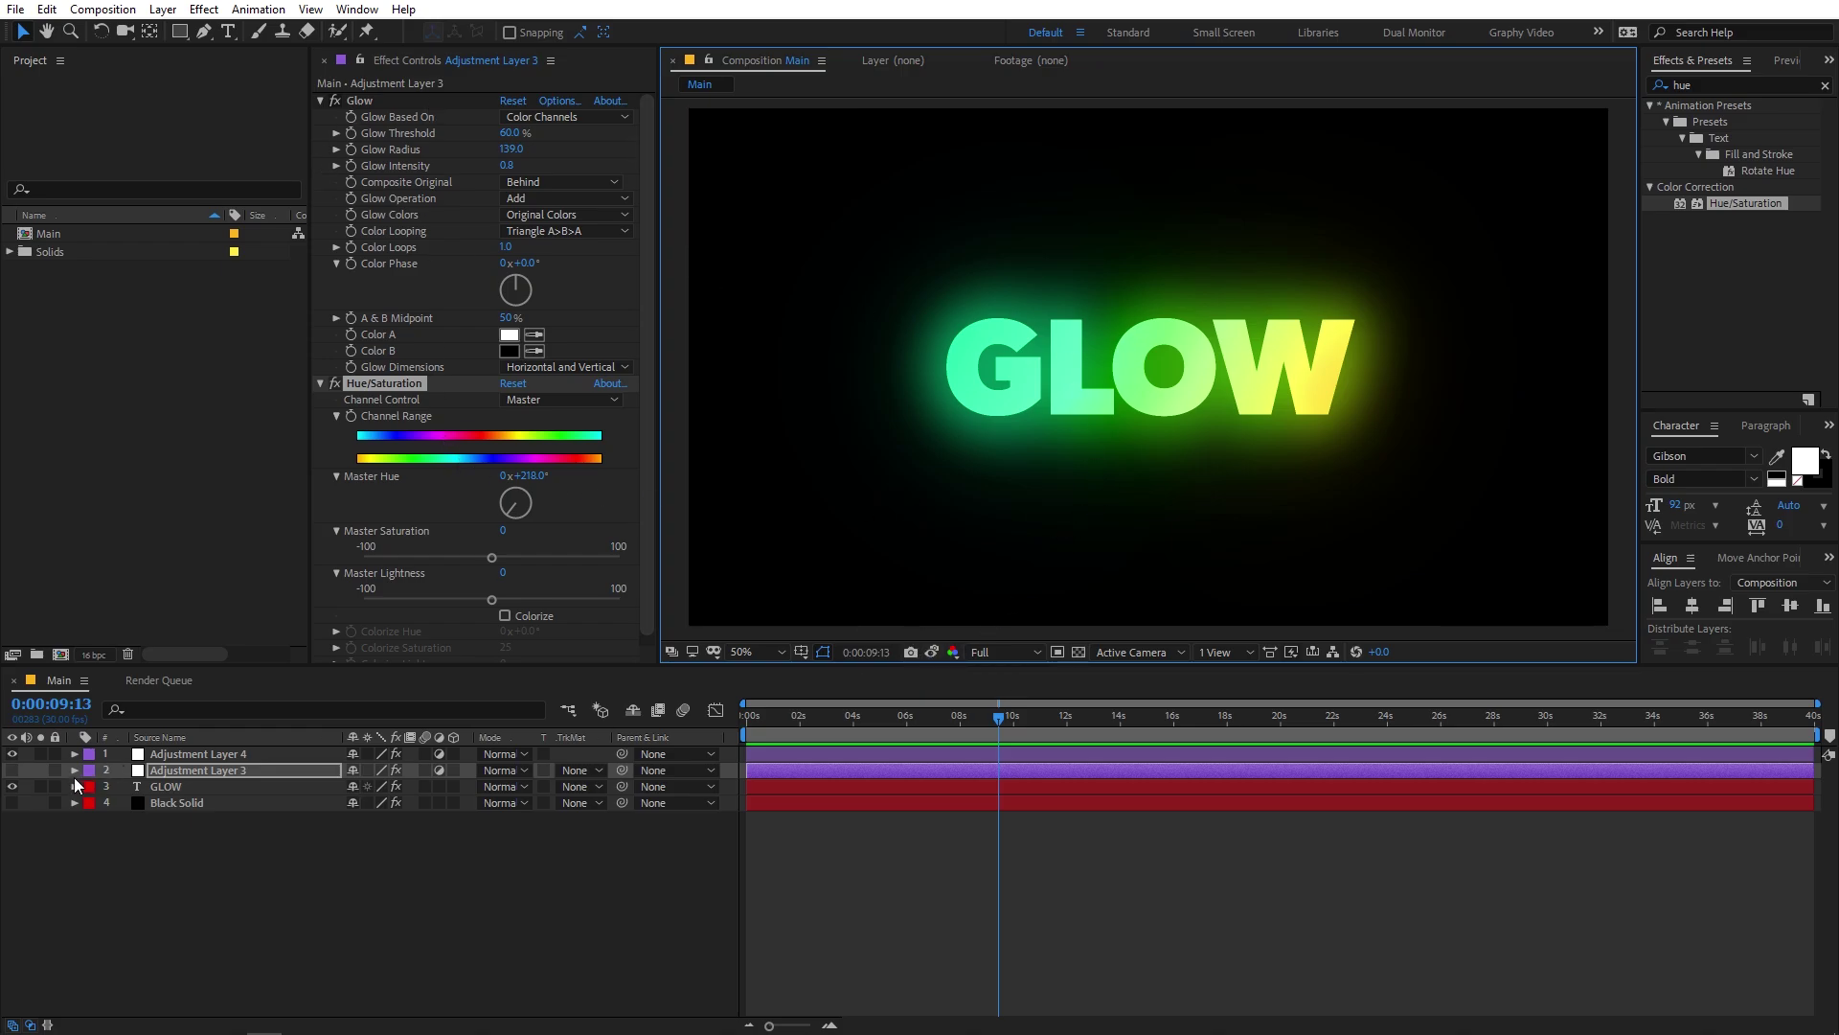
# - Hide GLOW, show the Black Solid particles, and delete Hue/Saturation from both adjustment layers
pyautogui.click(11, 786)
pyautogui.click(11, 803)
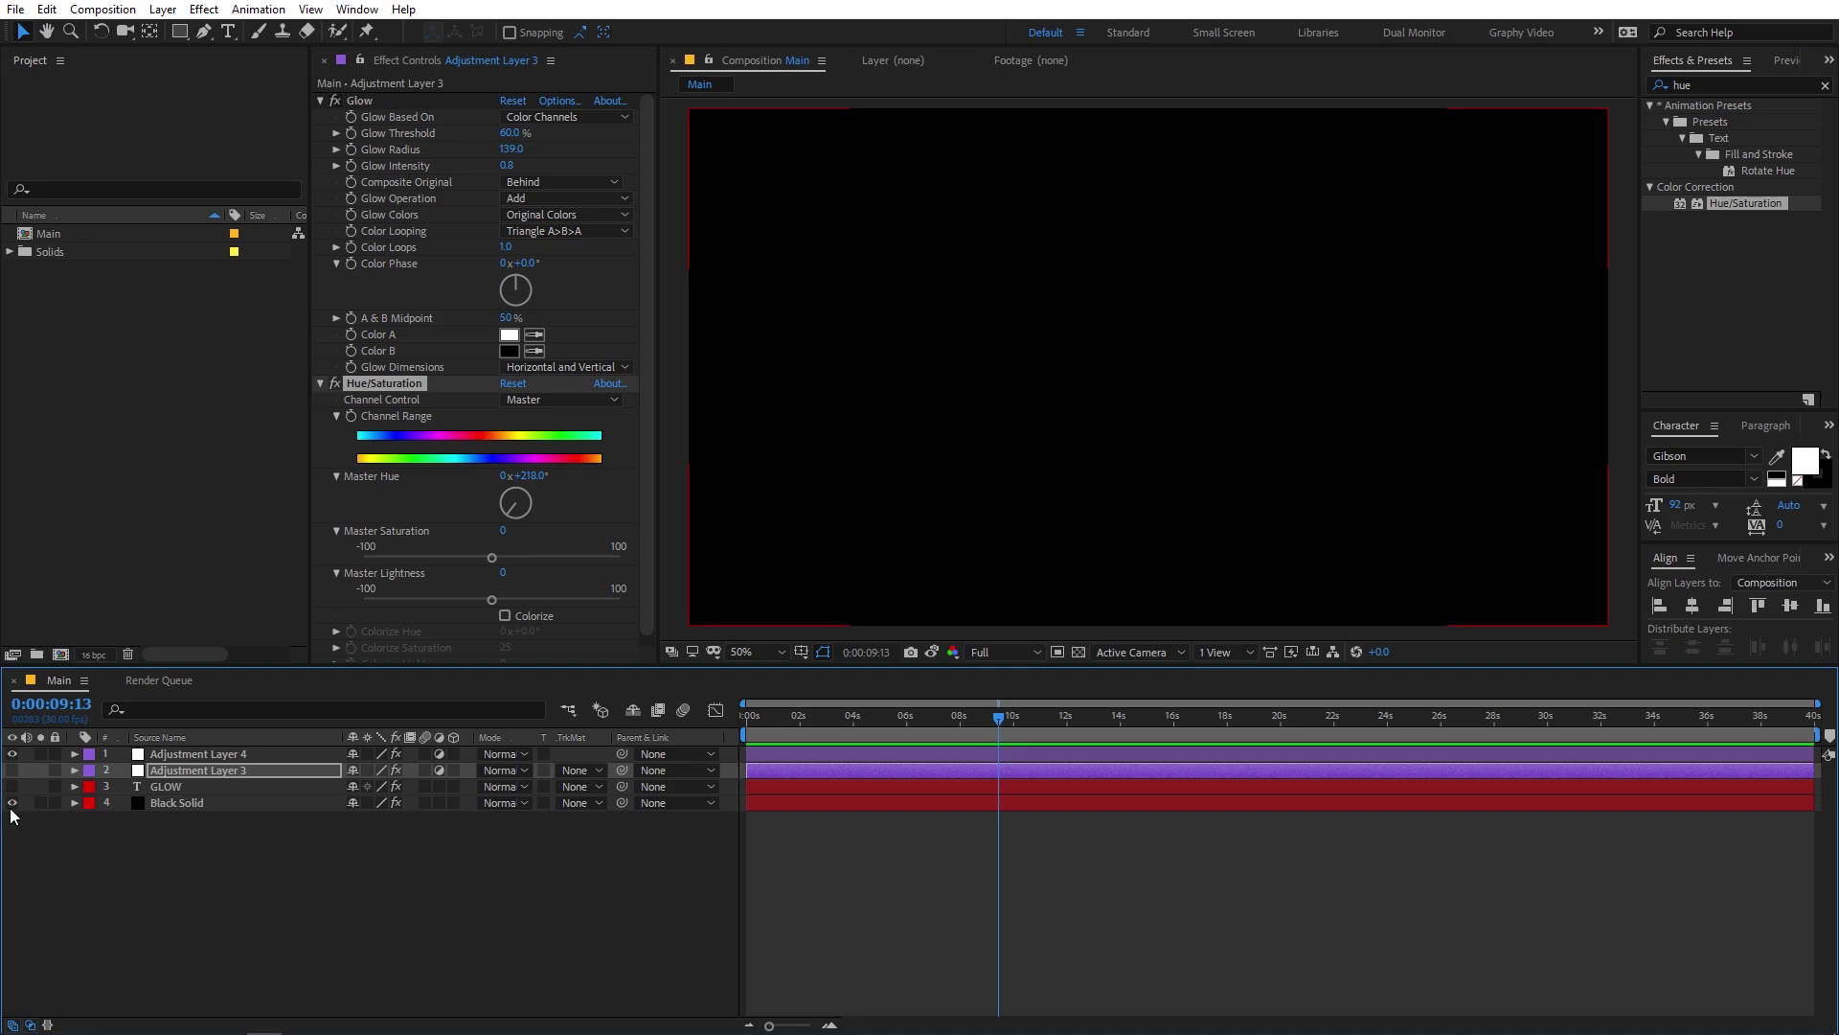
pyautogui.click(355, 385)
pyautogui.press('Delete')
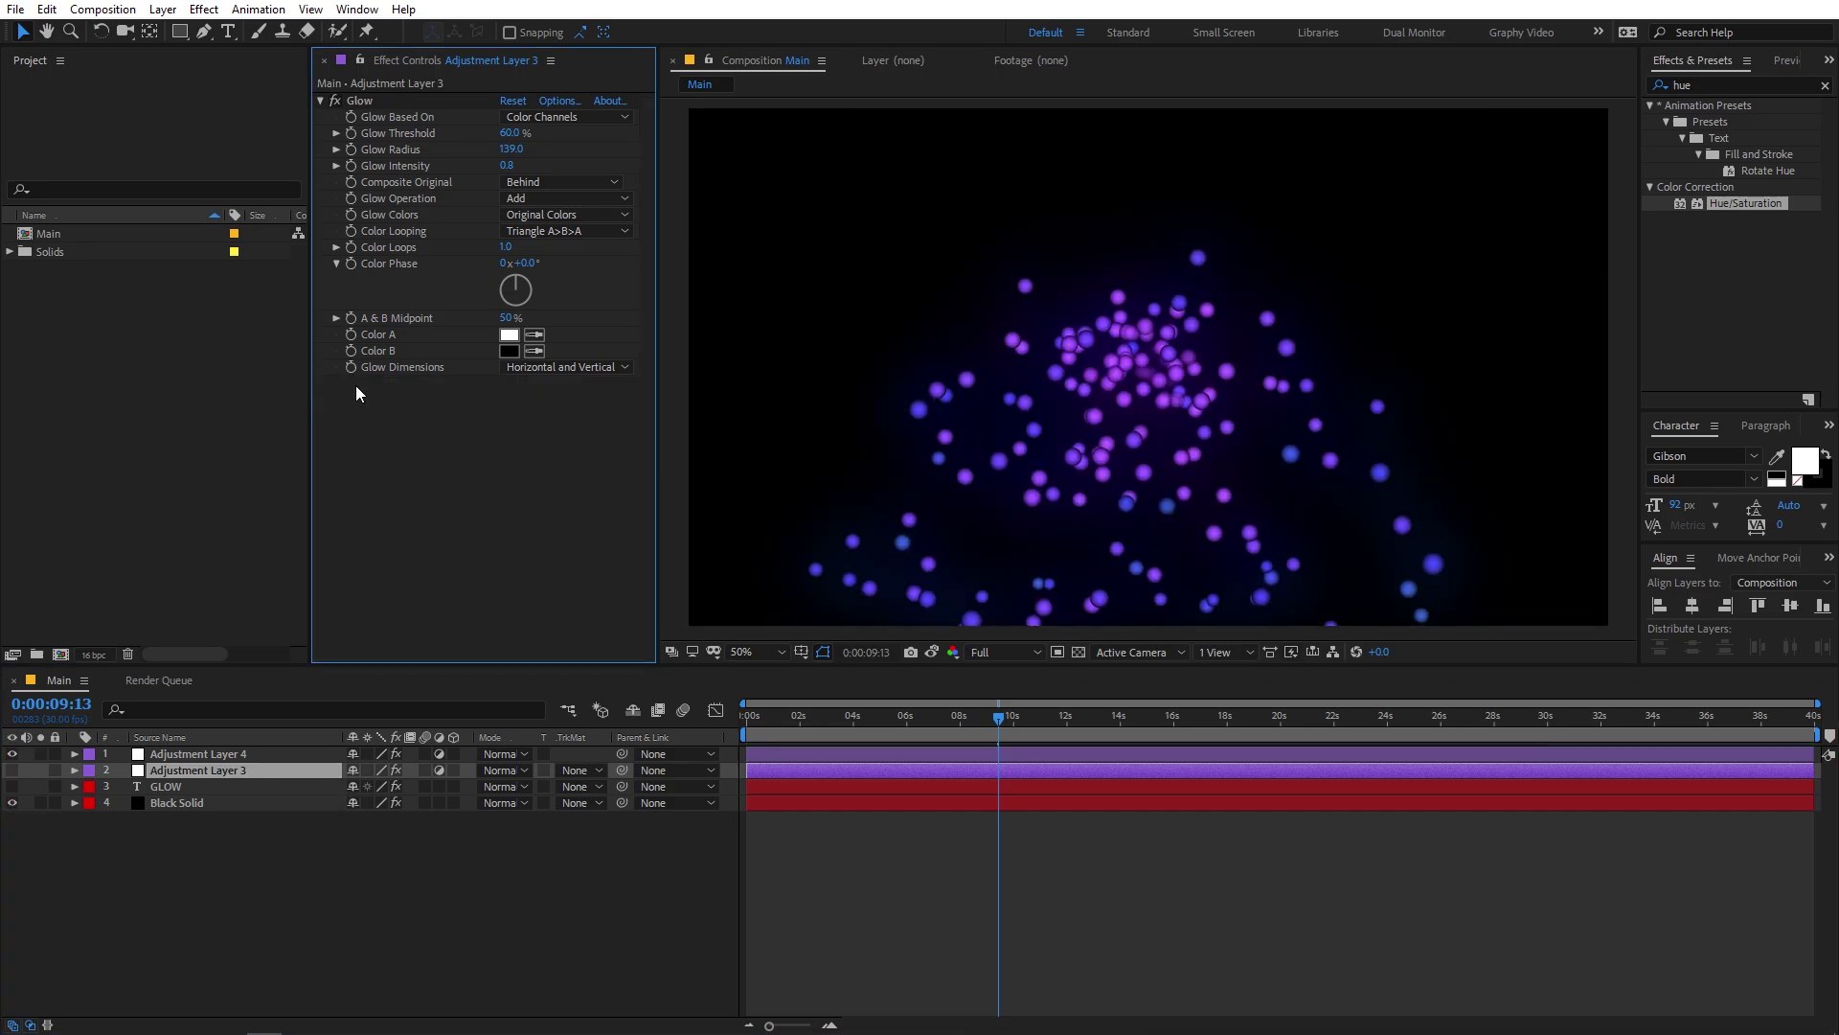
pyautogui.click(165, 756)
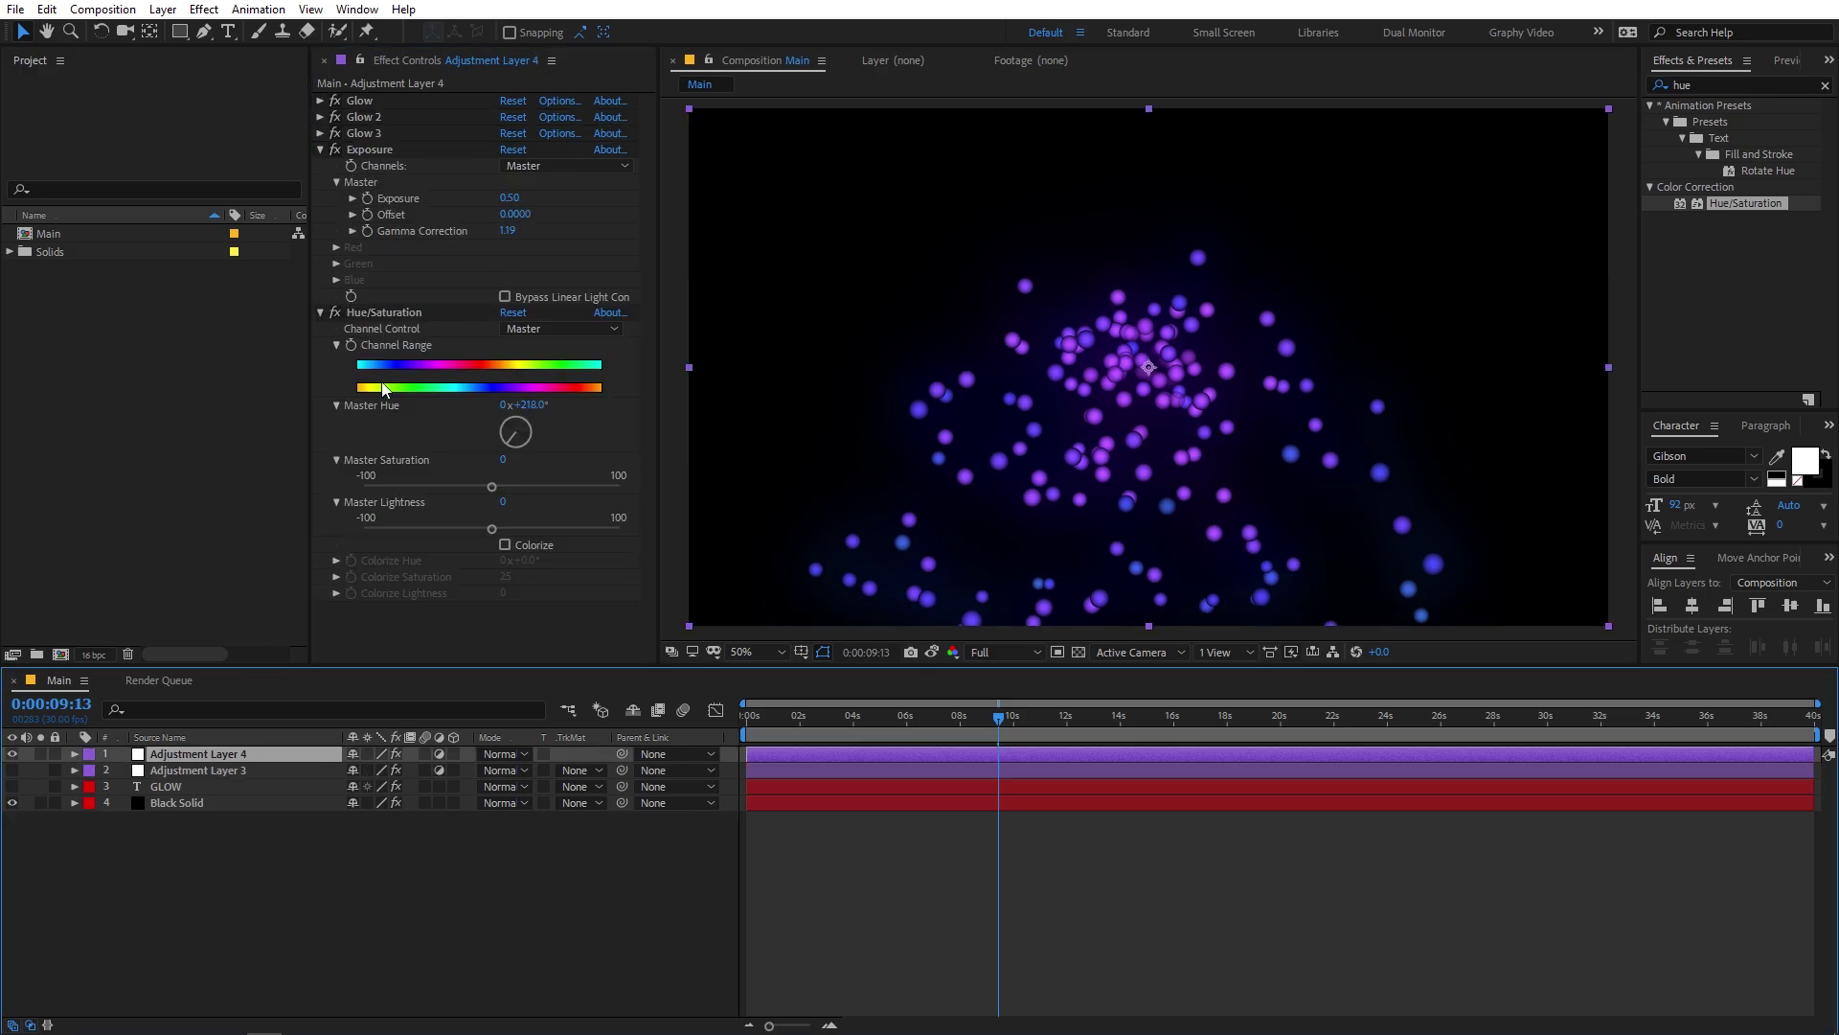
pyautogui.click(383, 311)
pyautogui.press('Delete')
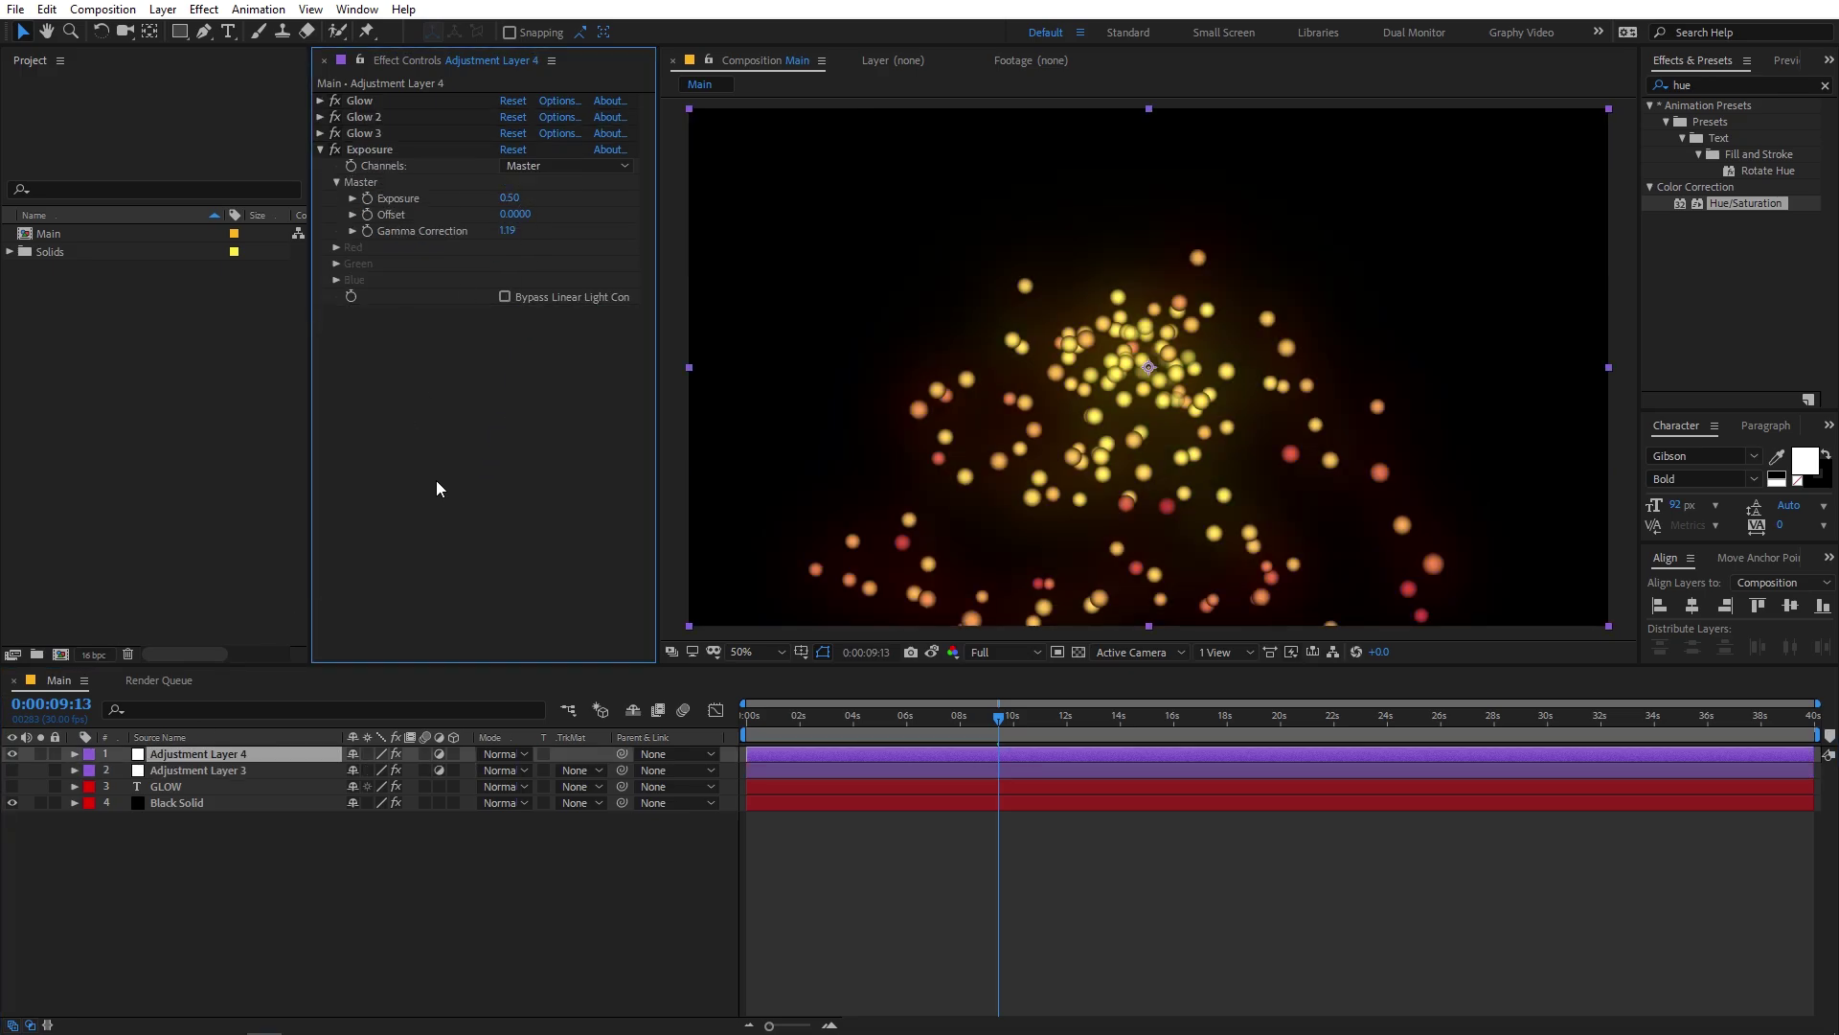
# - Raise Adjustment Layer 4's Exposure to 2.44 and Adjustment Layer 3's Glow Intensity to 1.6
pyautogui.moveTo(510, 197); pyautogui.dragTo(721, 209)
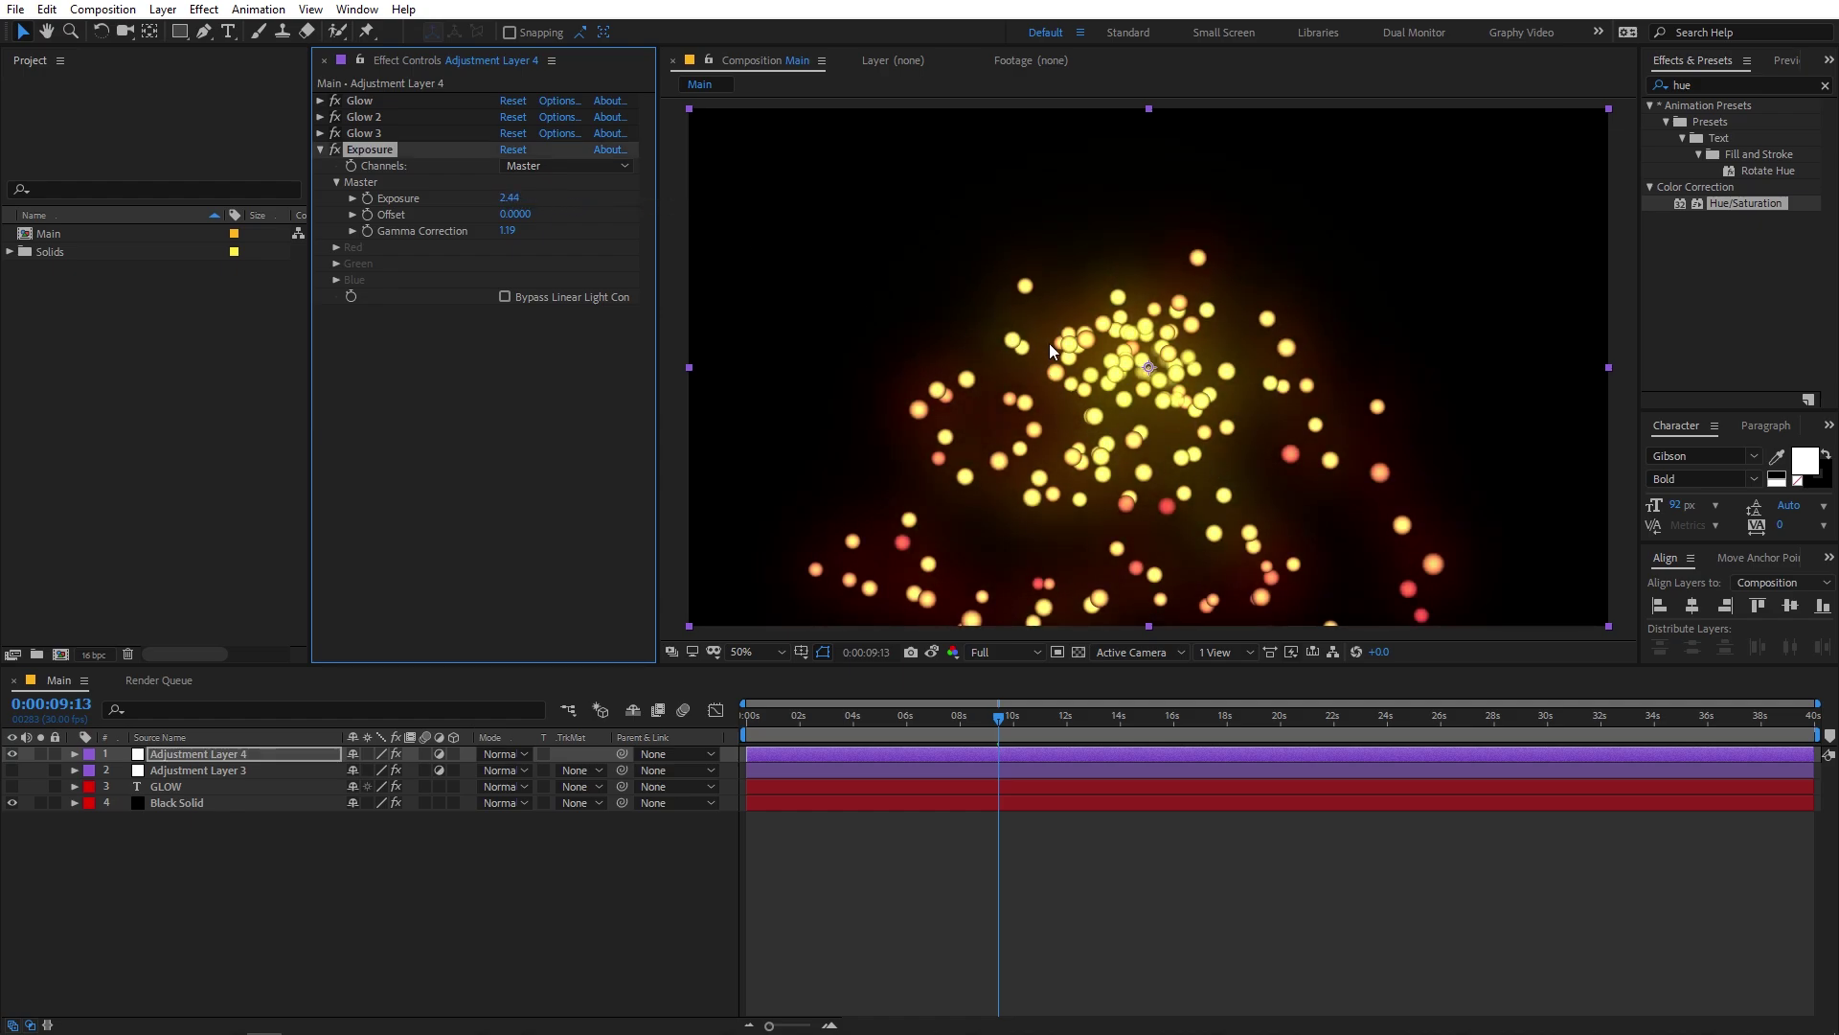
pyautogui.click(12, 755)
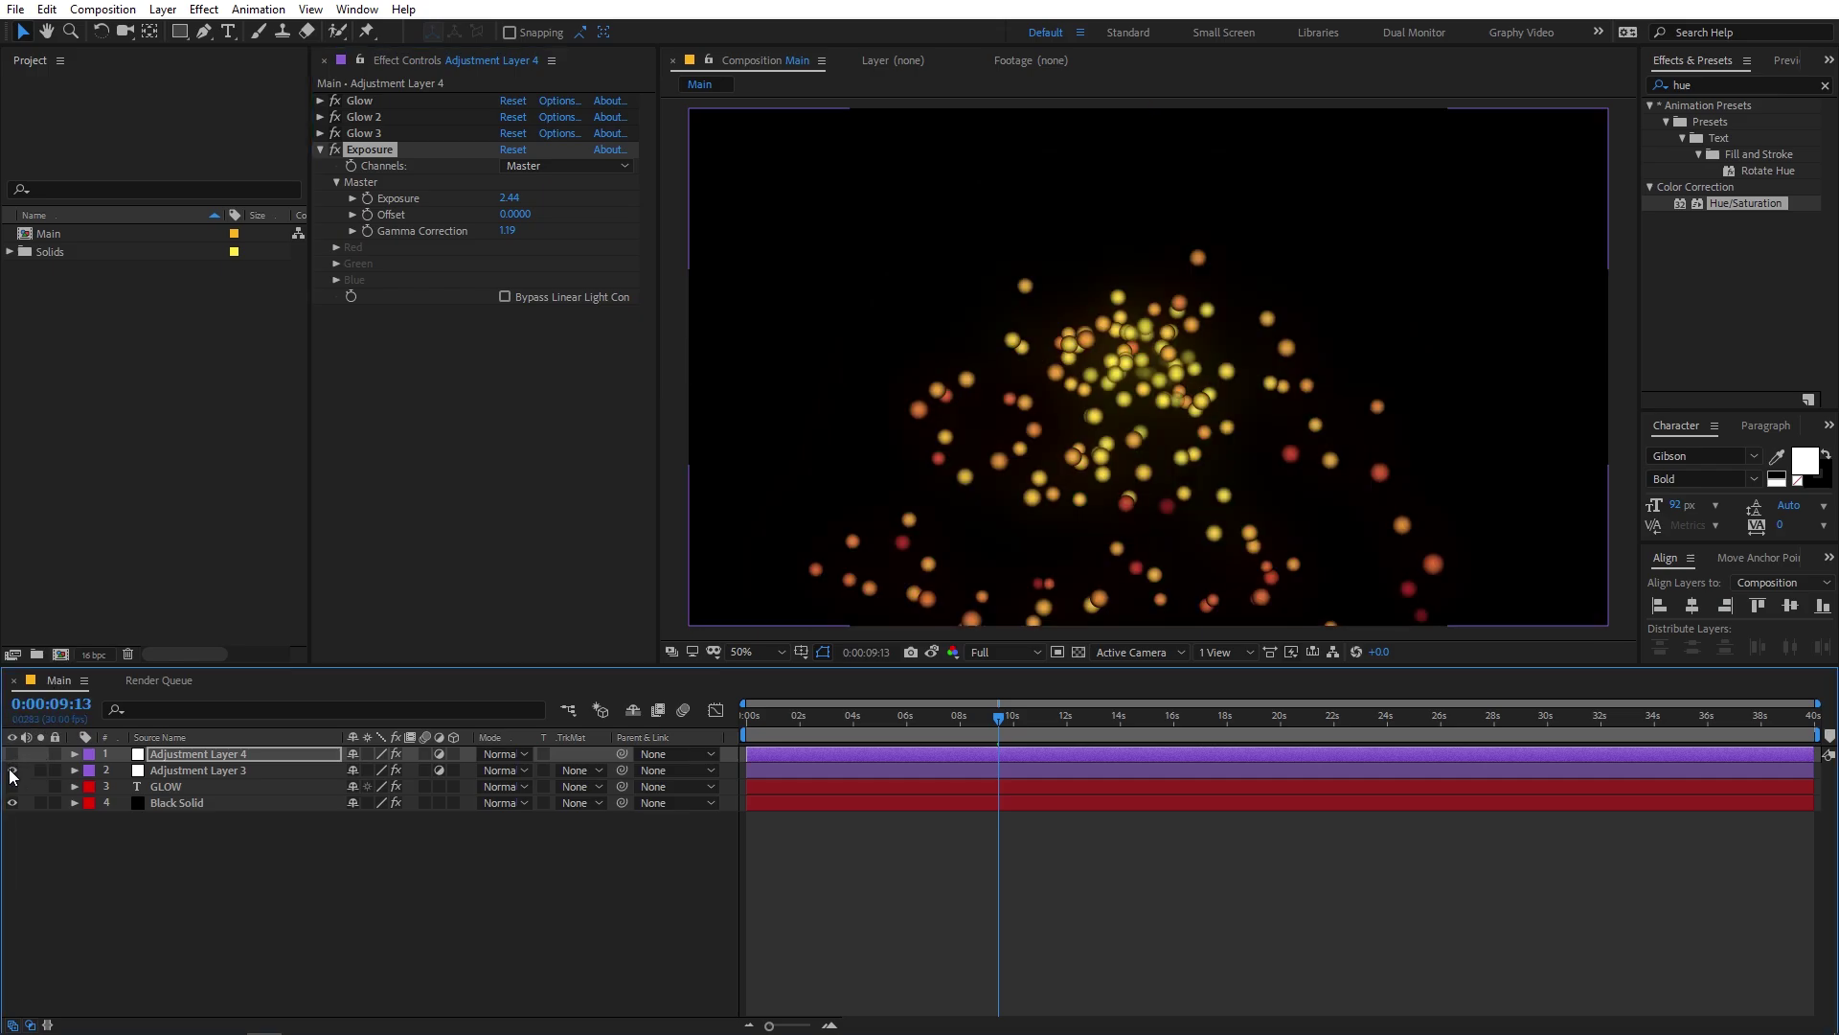
pyautogui.click(178, 773)
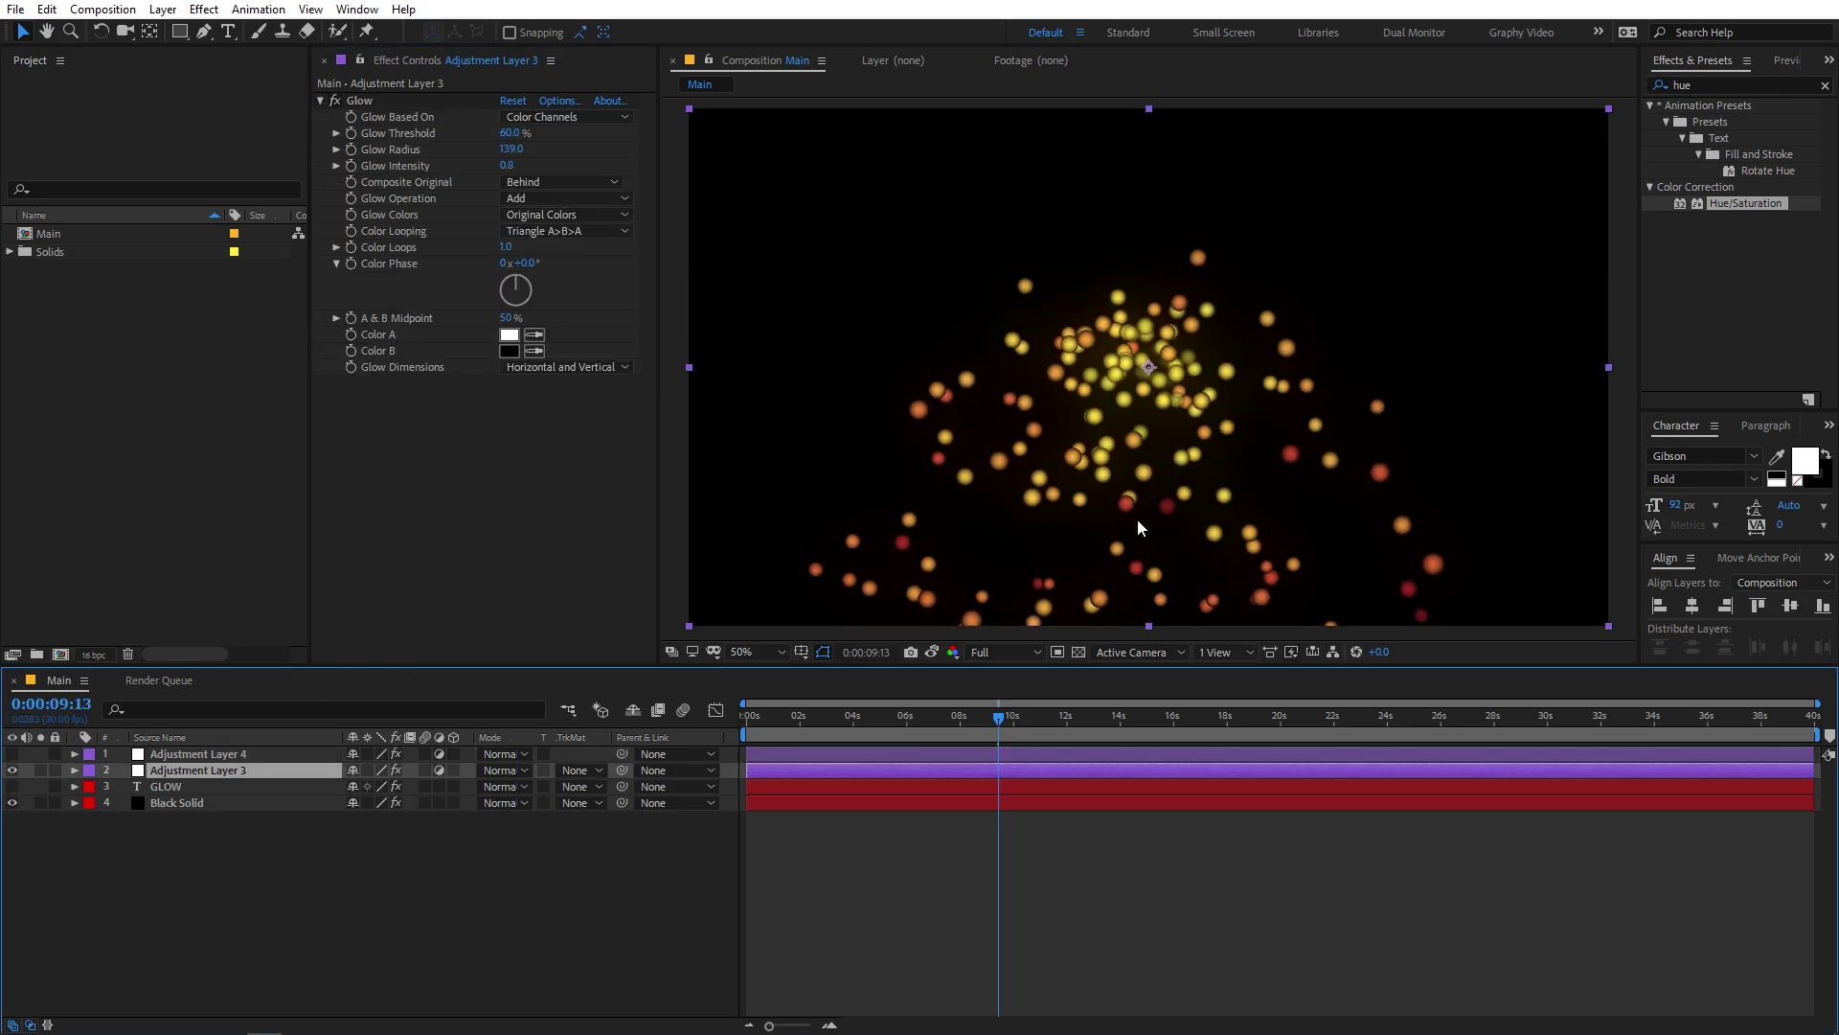
pyautogui.moveTo(508, 165); pyautogui.dragTo(590, 165)
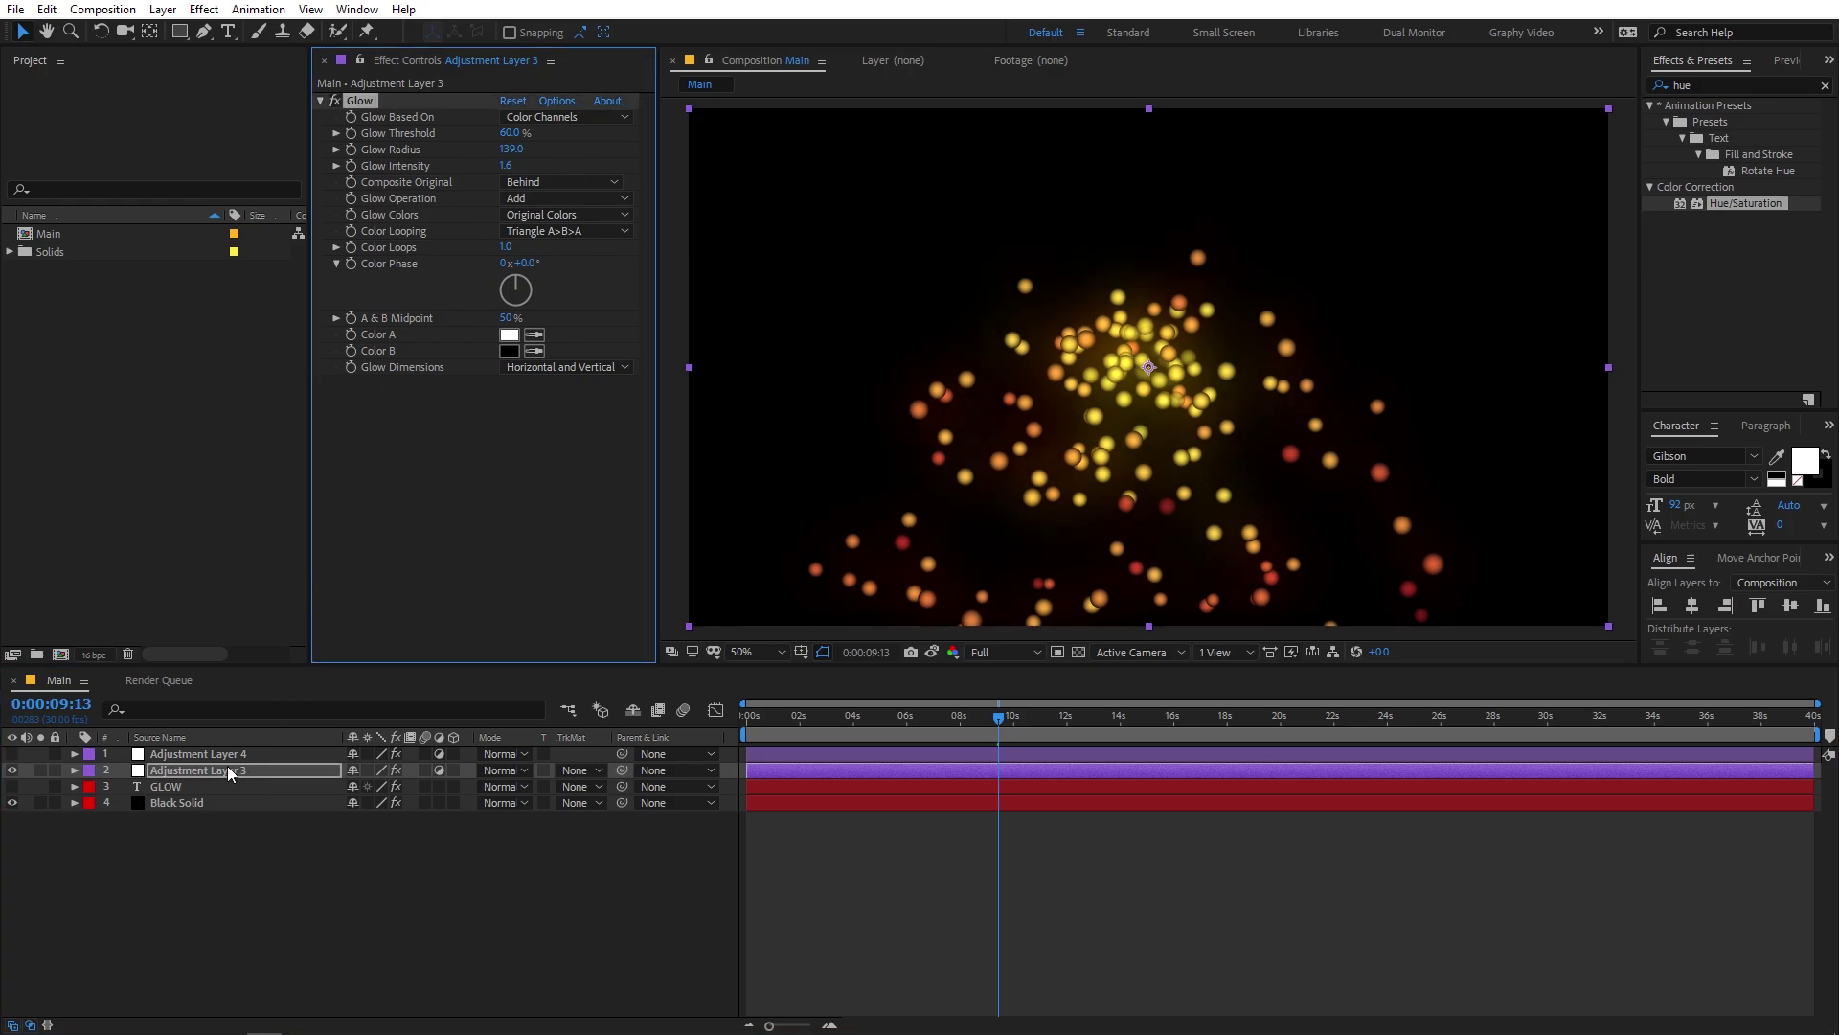
# - Compare both adjustment layers' glows on the particles, keeping Layer 4's stronger glow
pyautogui.click(12, 754)
pyautogui.click(196, 754)
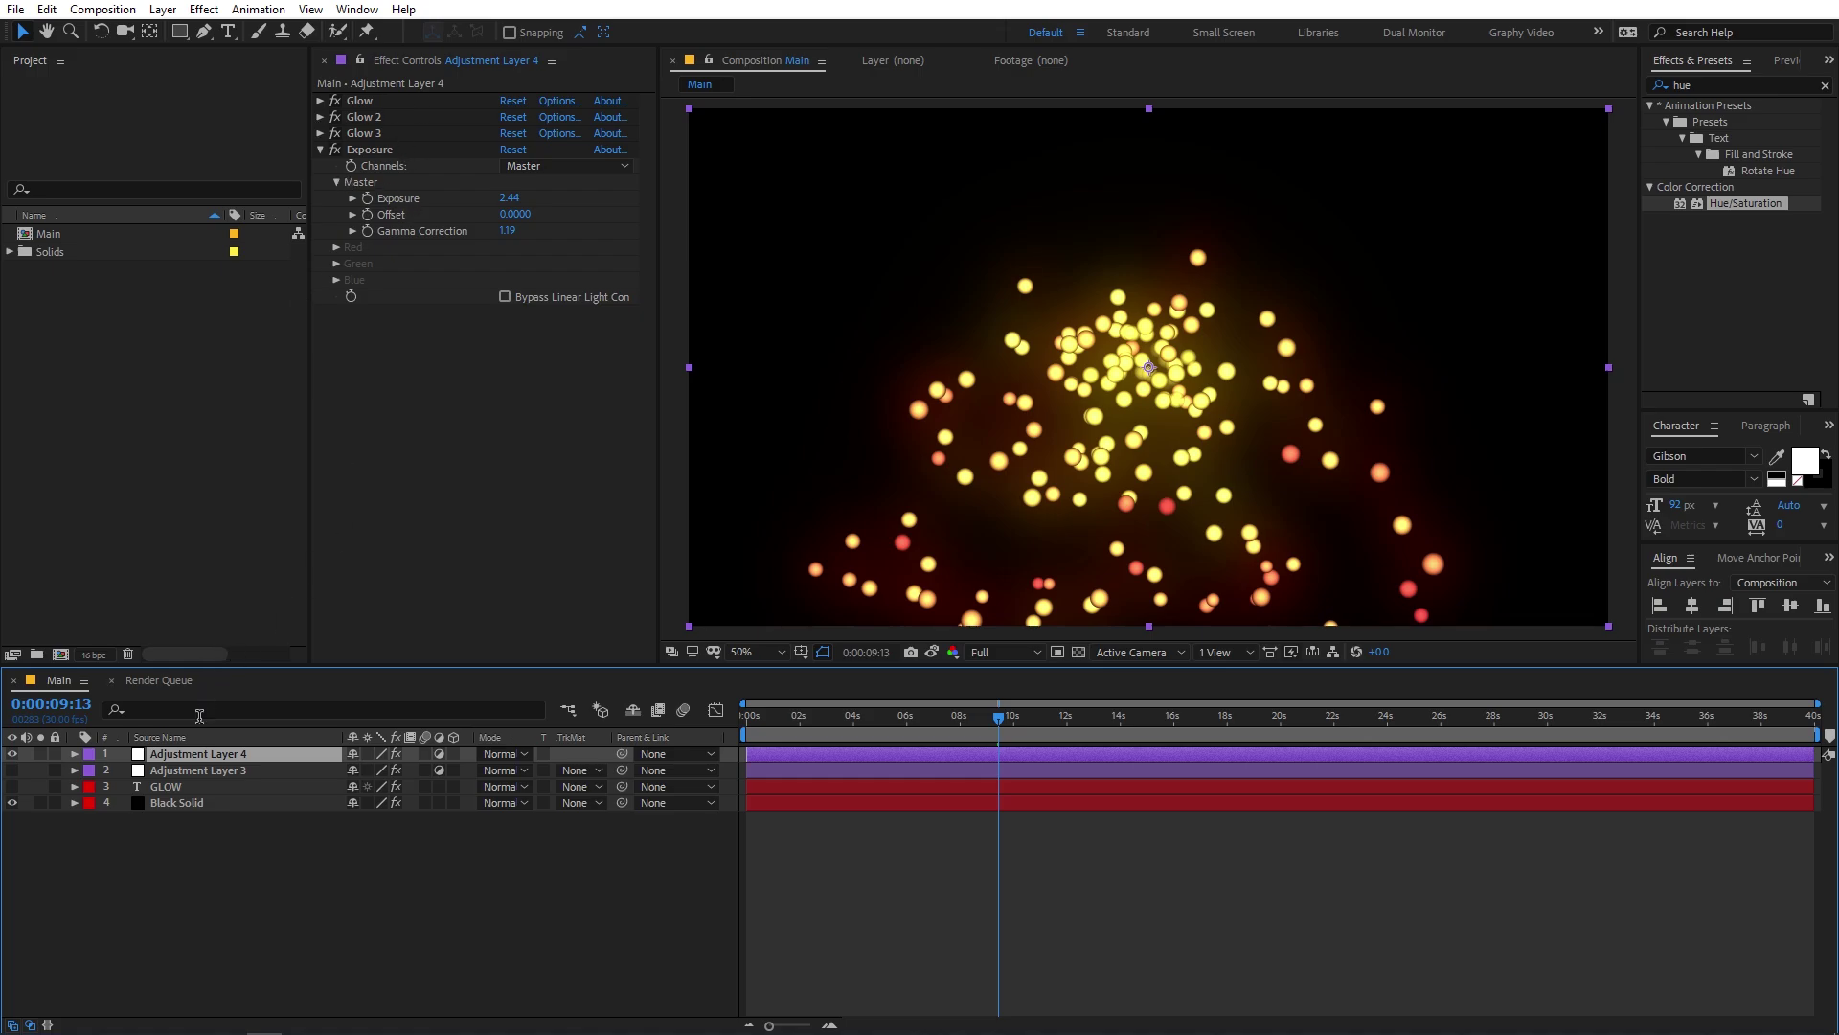
pyautogui.click(11, 754)
pyautogui.click(12, 770)
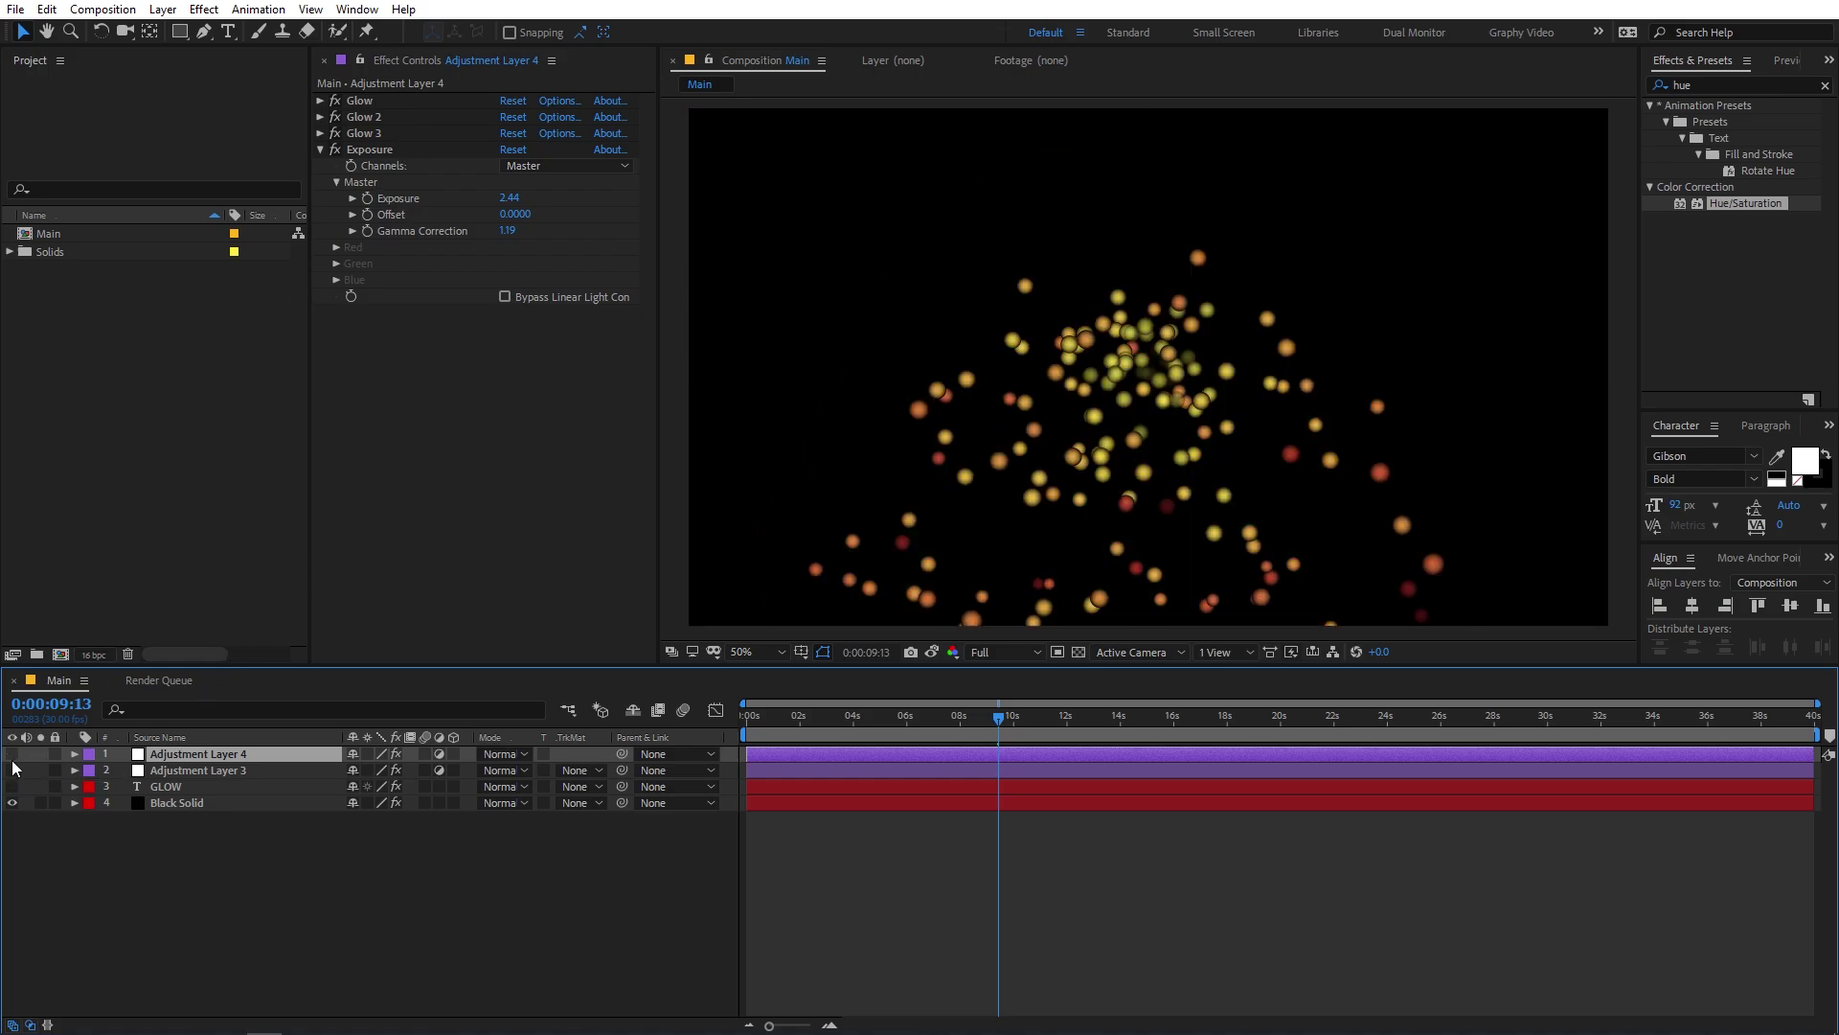
pyautogui.hotkey('ctrl', 'z')
pyautogui.hotkey('ctrl', 'z')
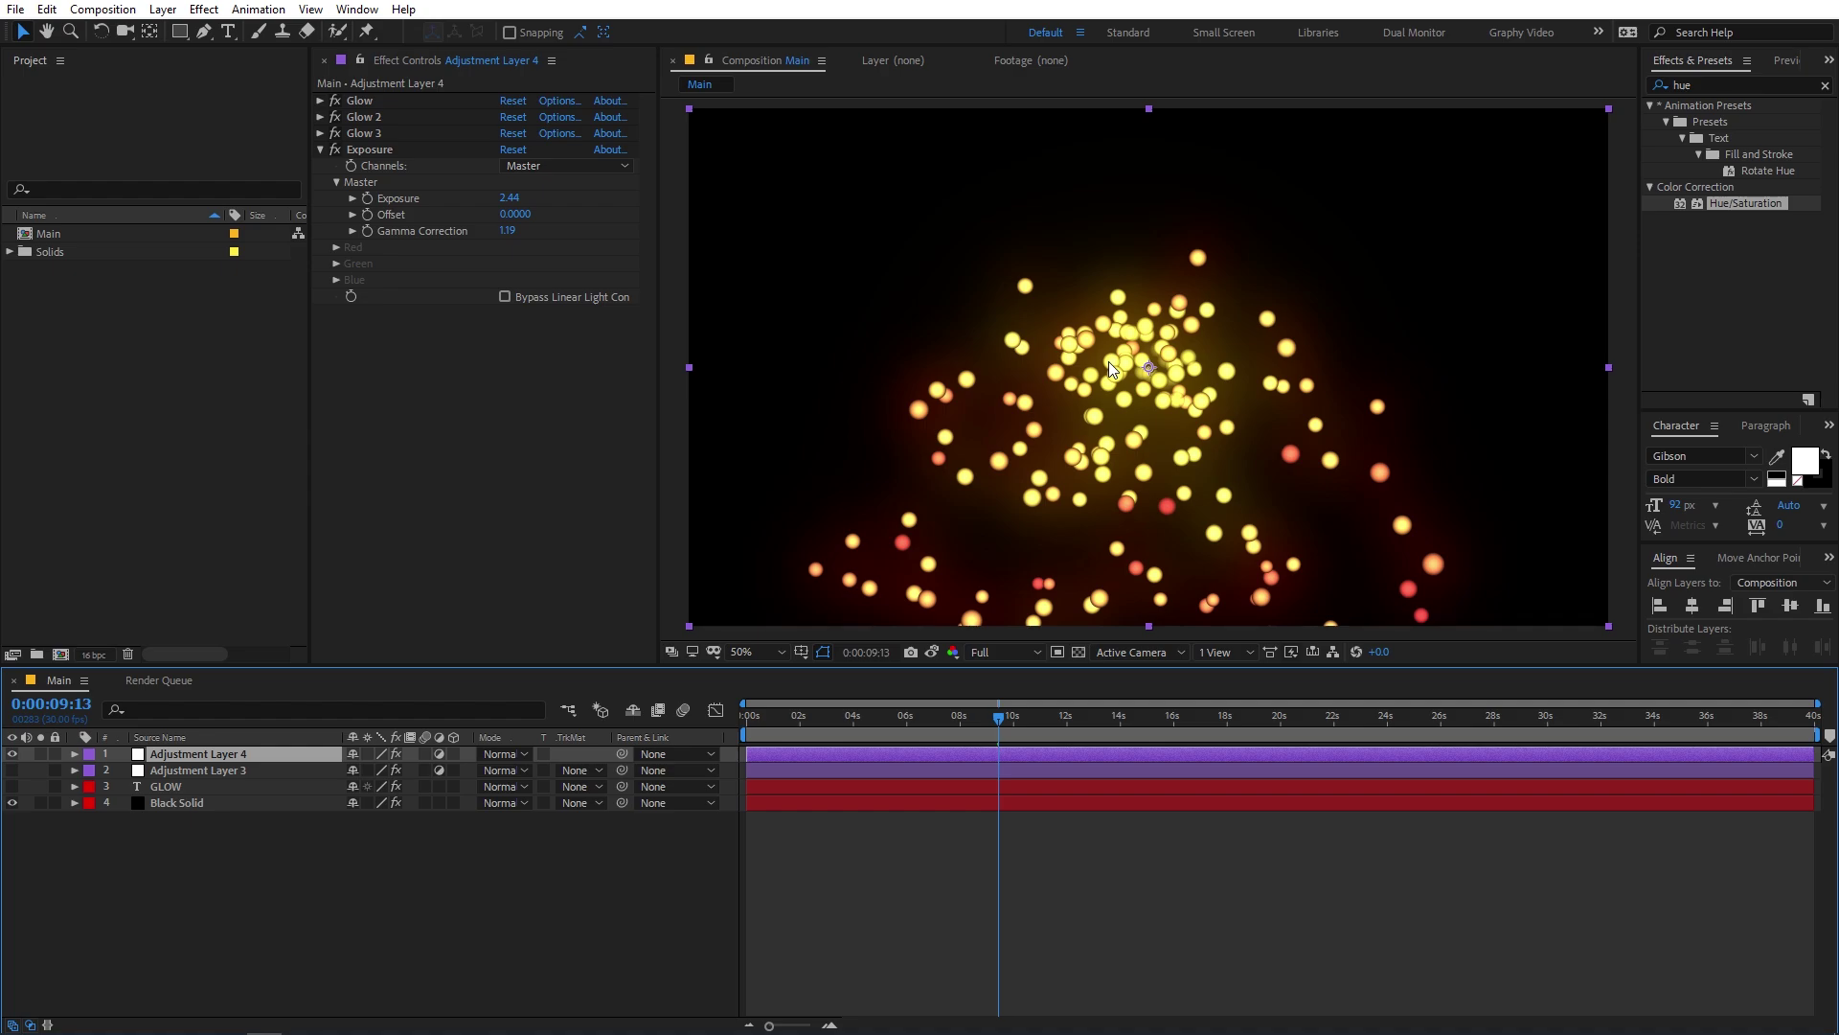
pyautogui.click(321, 148)
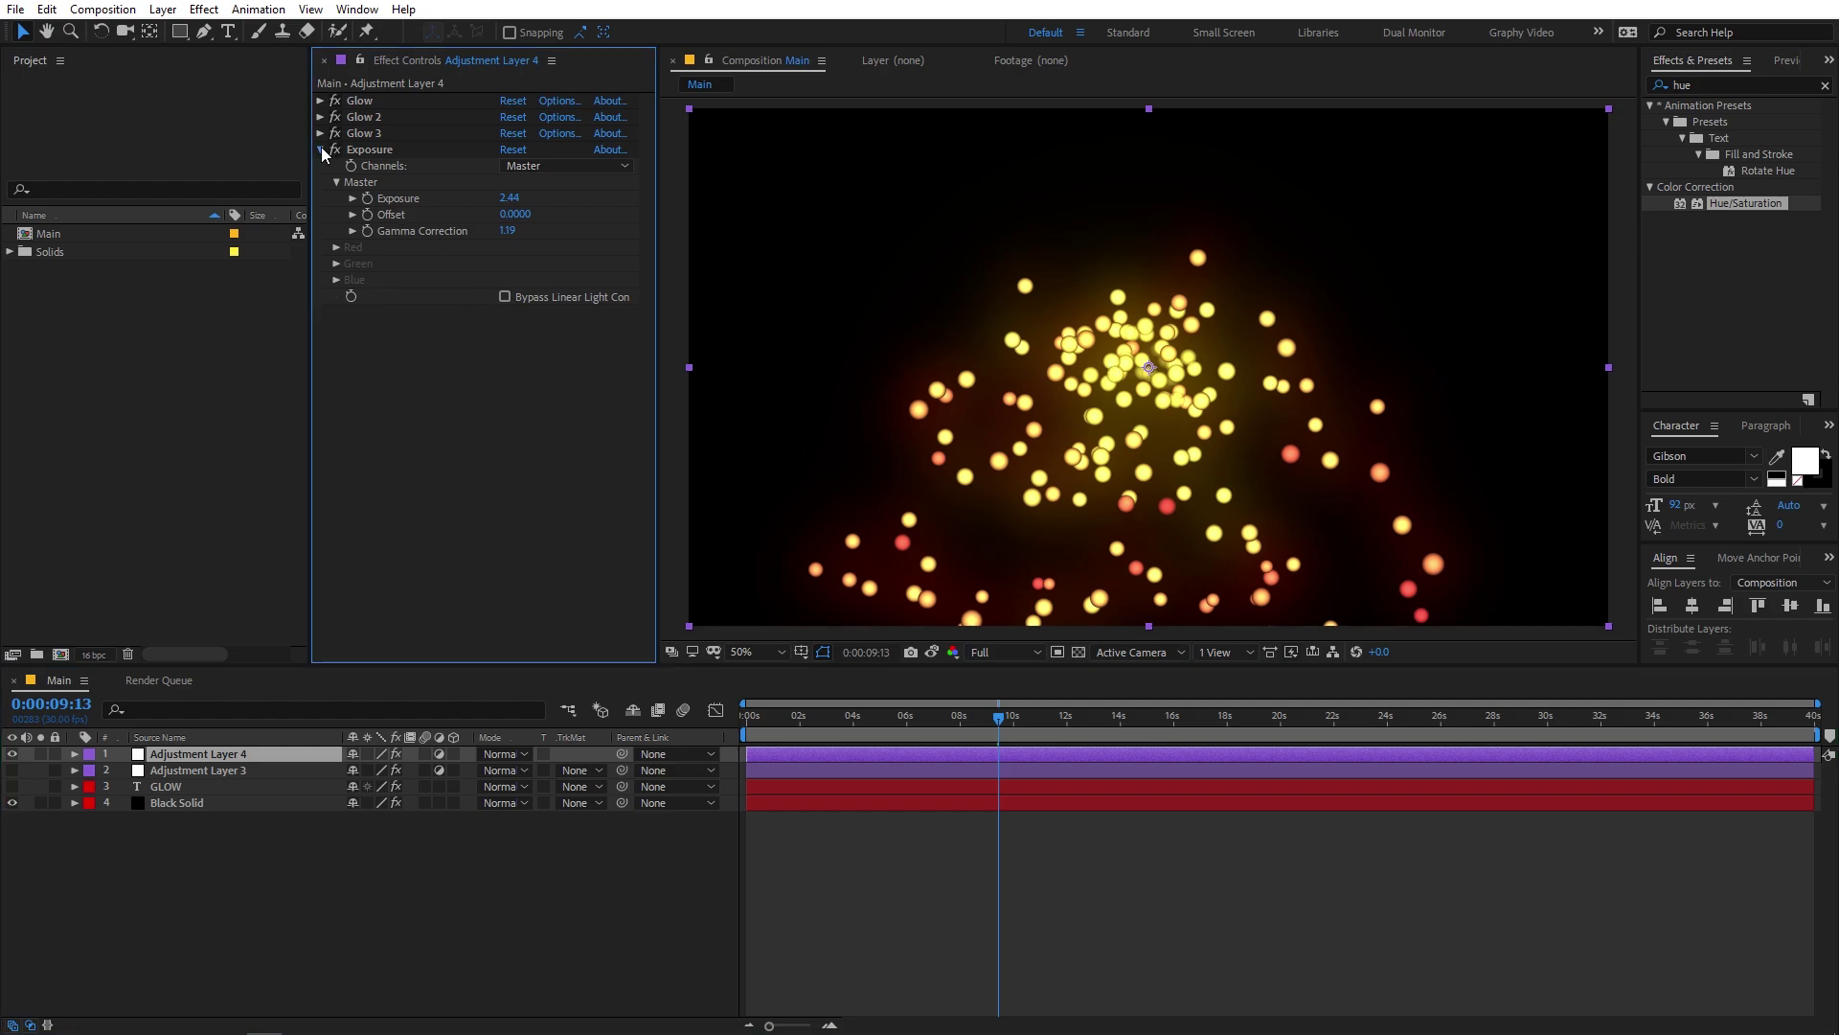
# - Save Glow, Glow 2, Glow 3 and Exposure as an animation preset, then clear the 'hue' search
pyautogui.click(370, 100)
pyautogui.keyDown('shift'); pyautogui.click(376, 149); pyautogui.keyUp('shift')
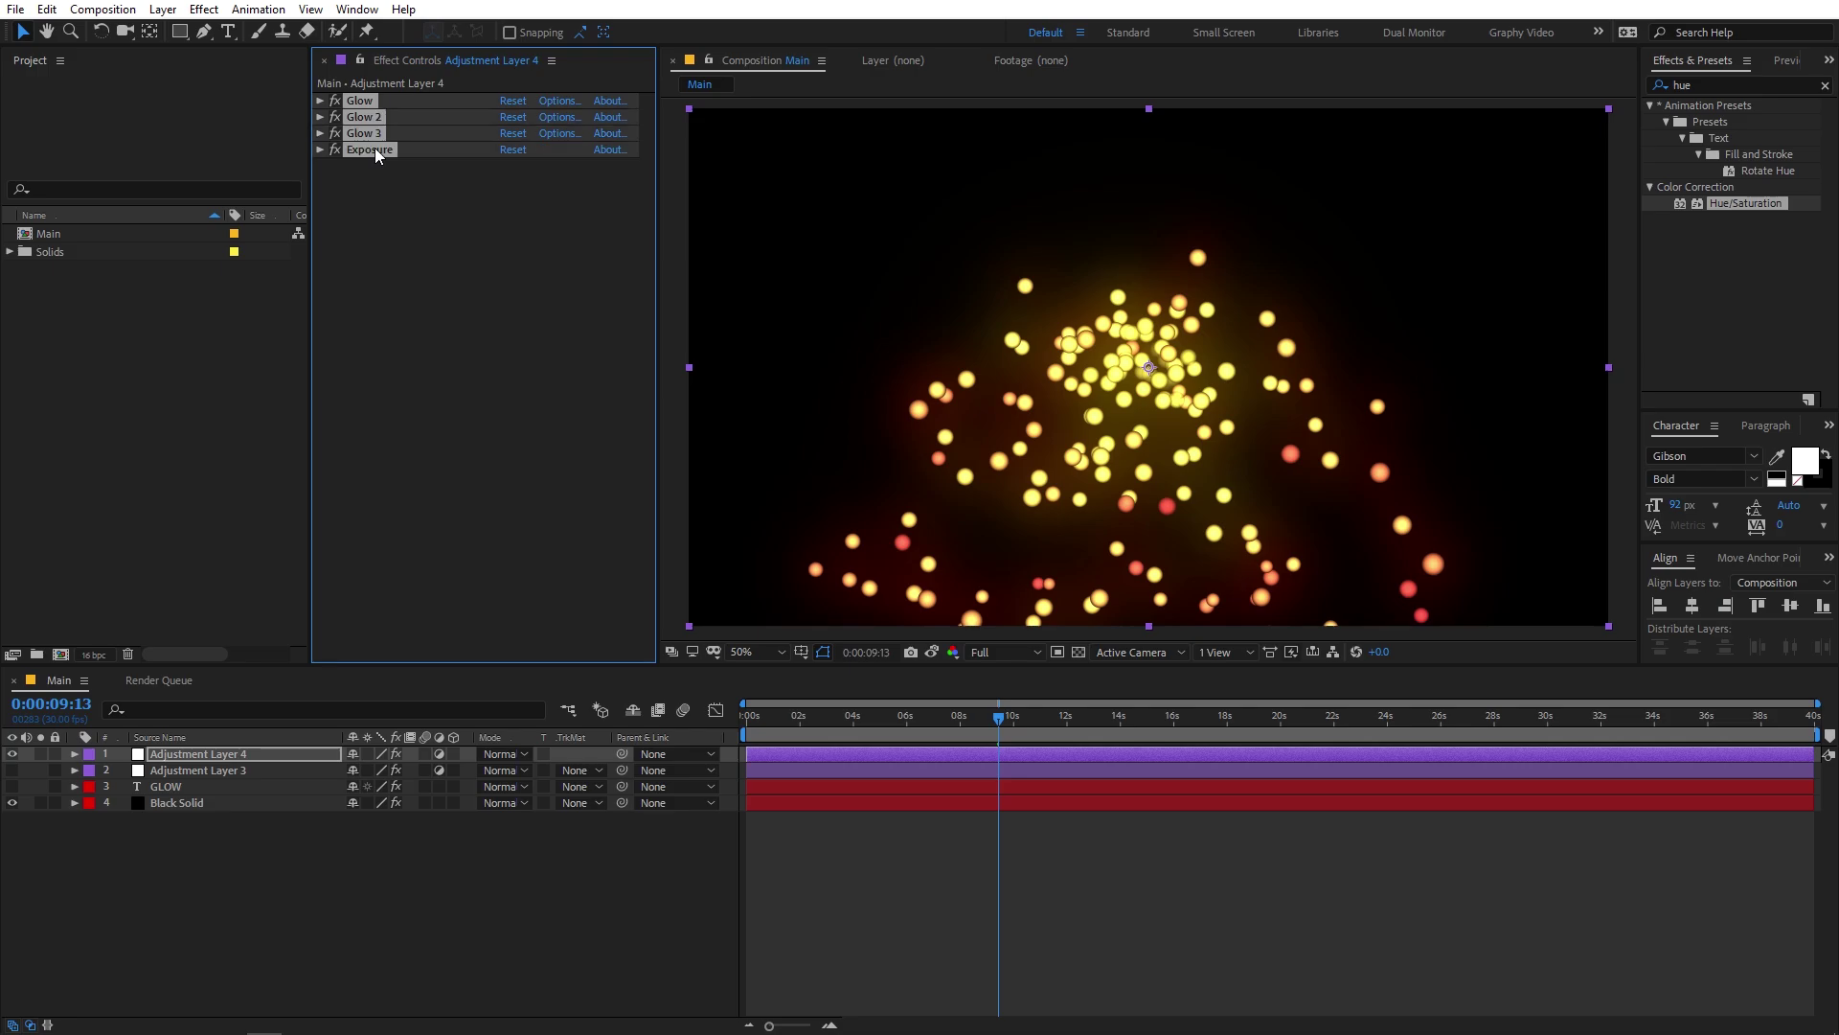
pyautogui.click(247, 8)
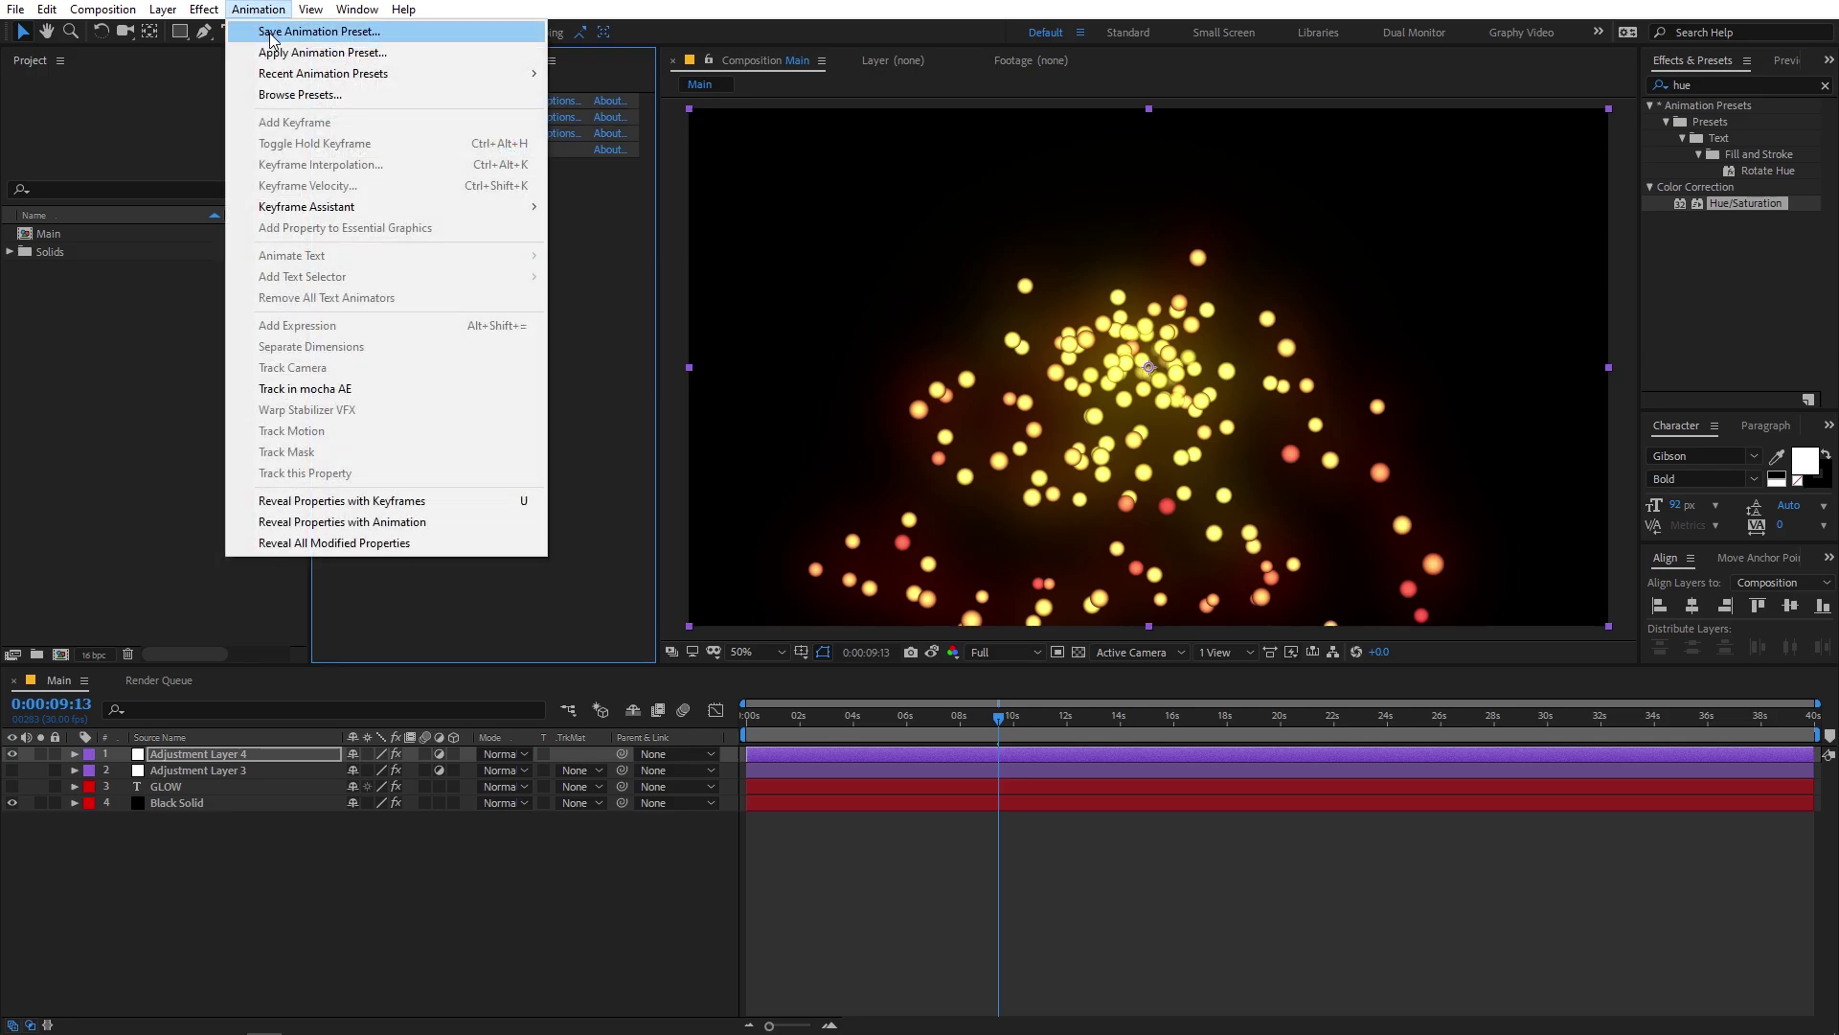
pyautogui.click(367, 43)
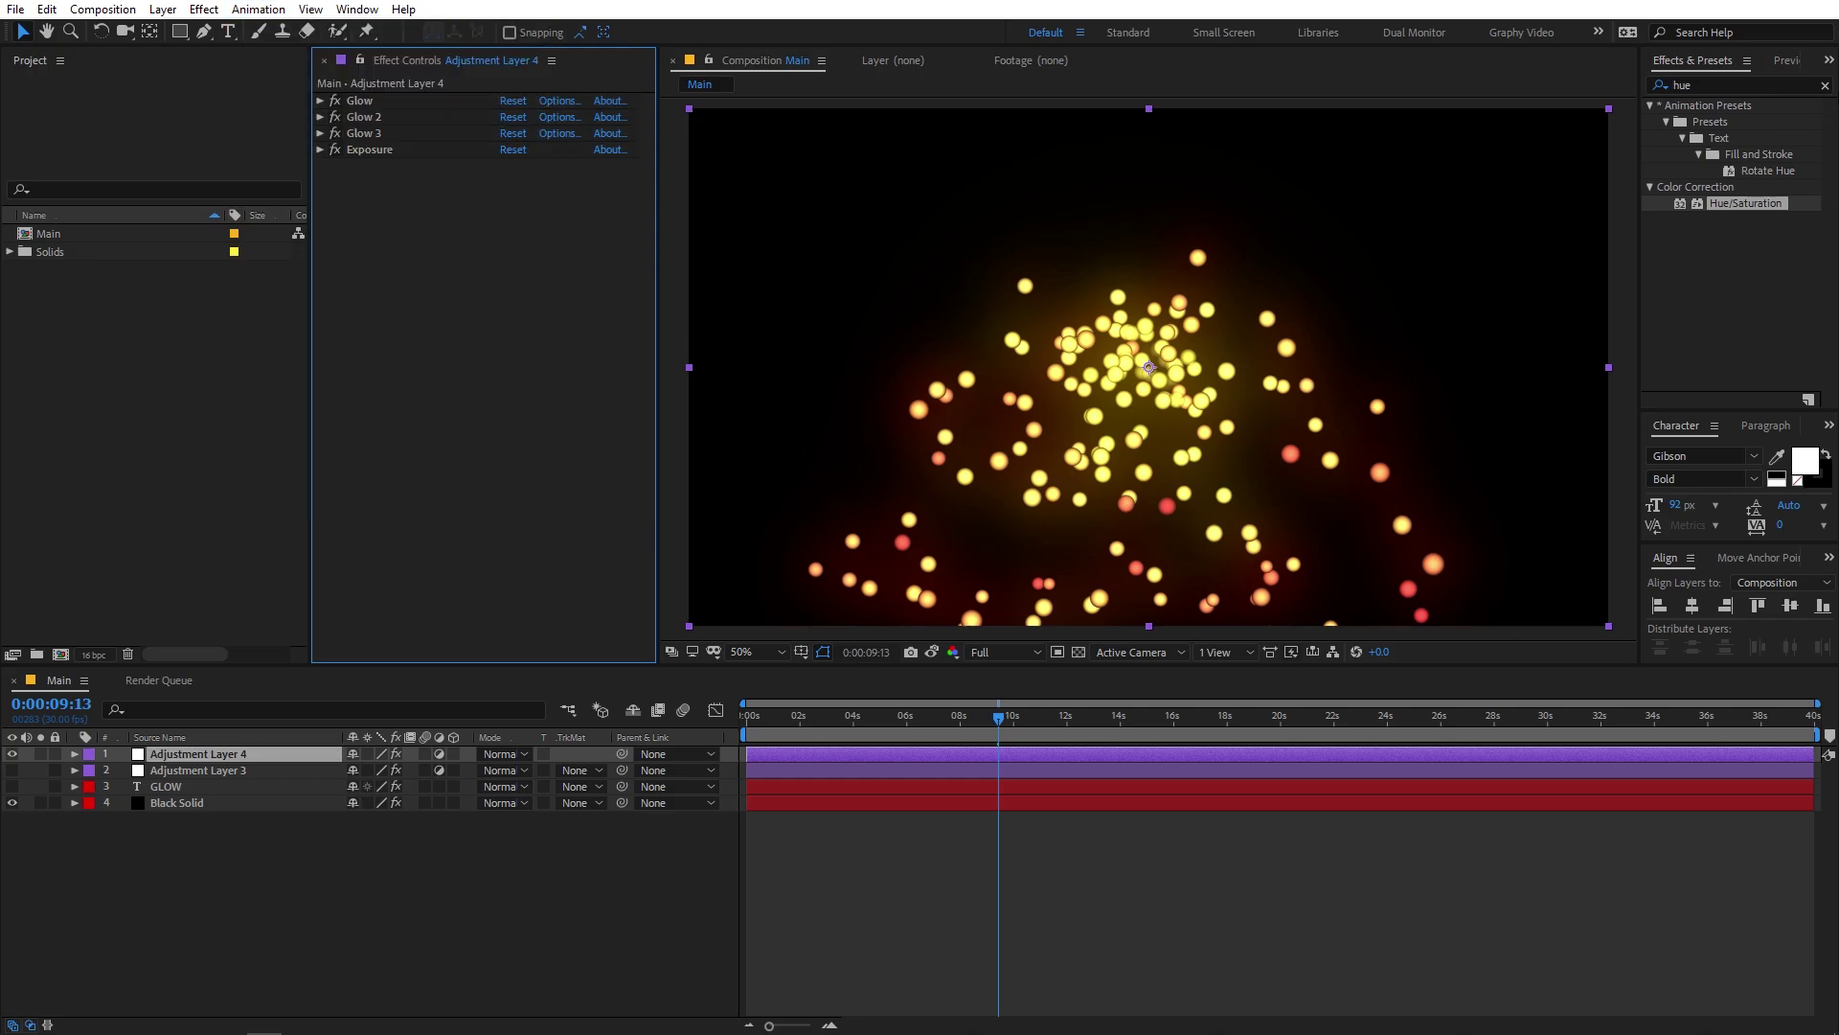
pyautogui.click(1825, 85)
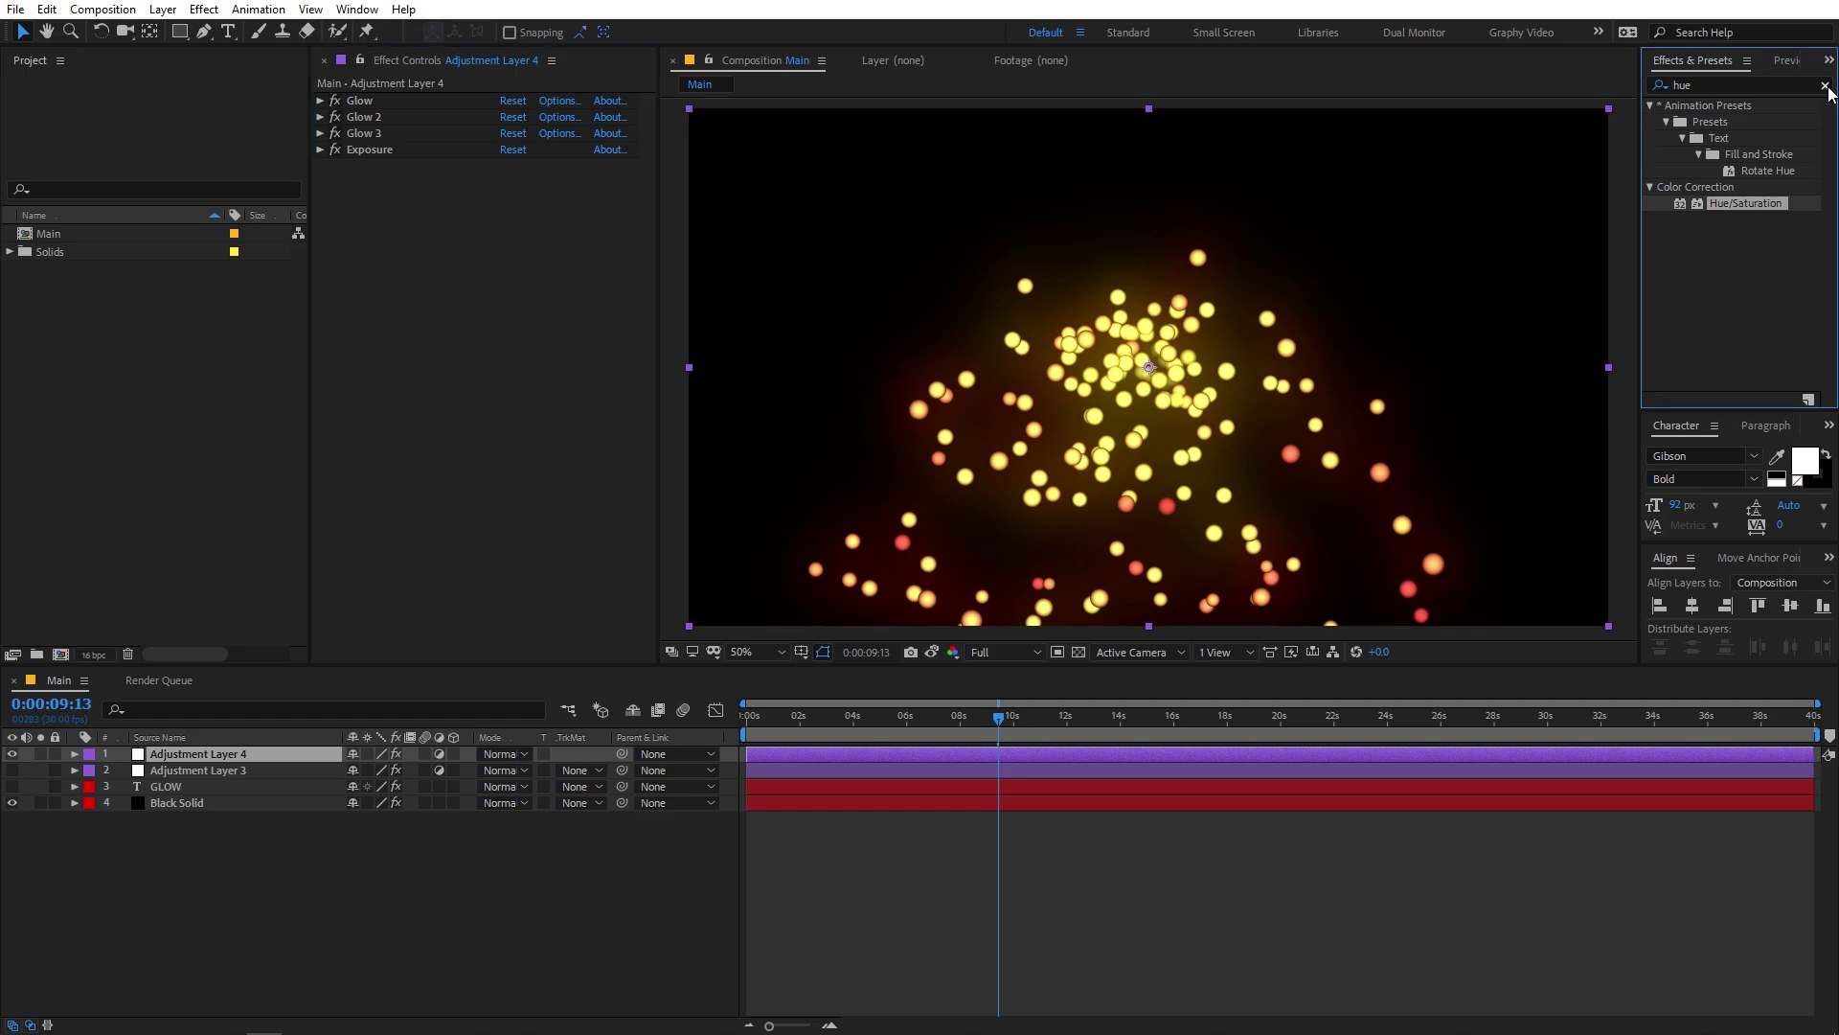
pyautogui.click(1706, 95)
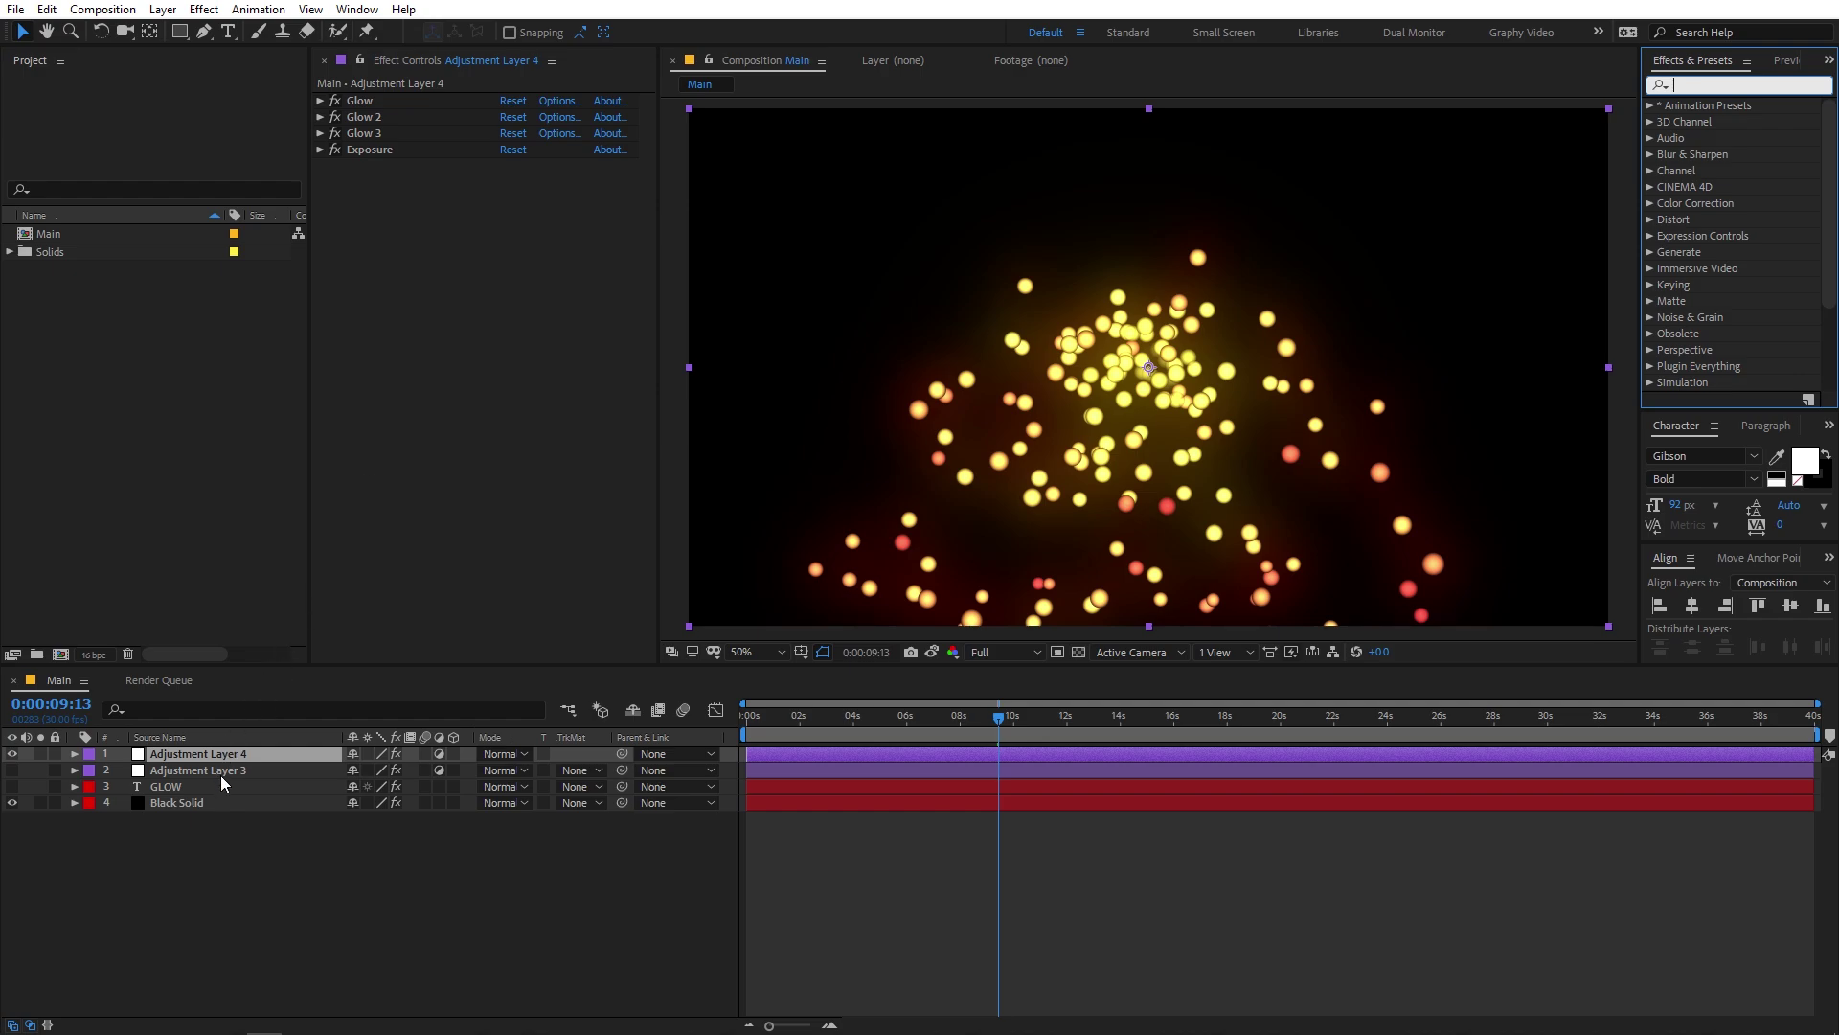
pyautogui.click(1043, 907)
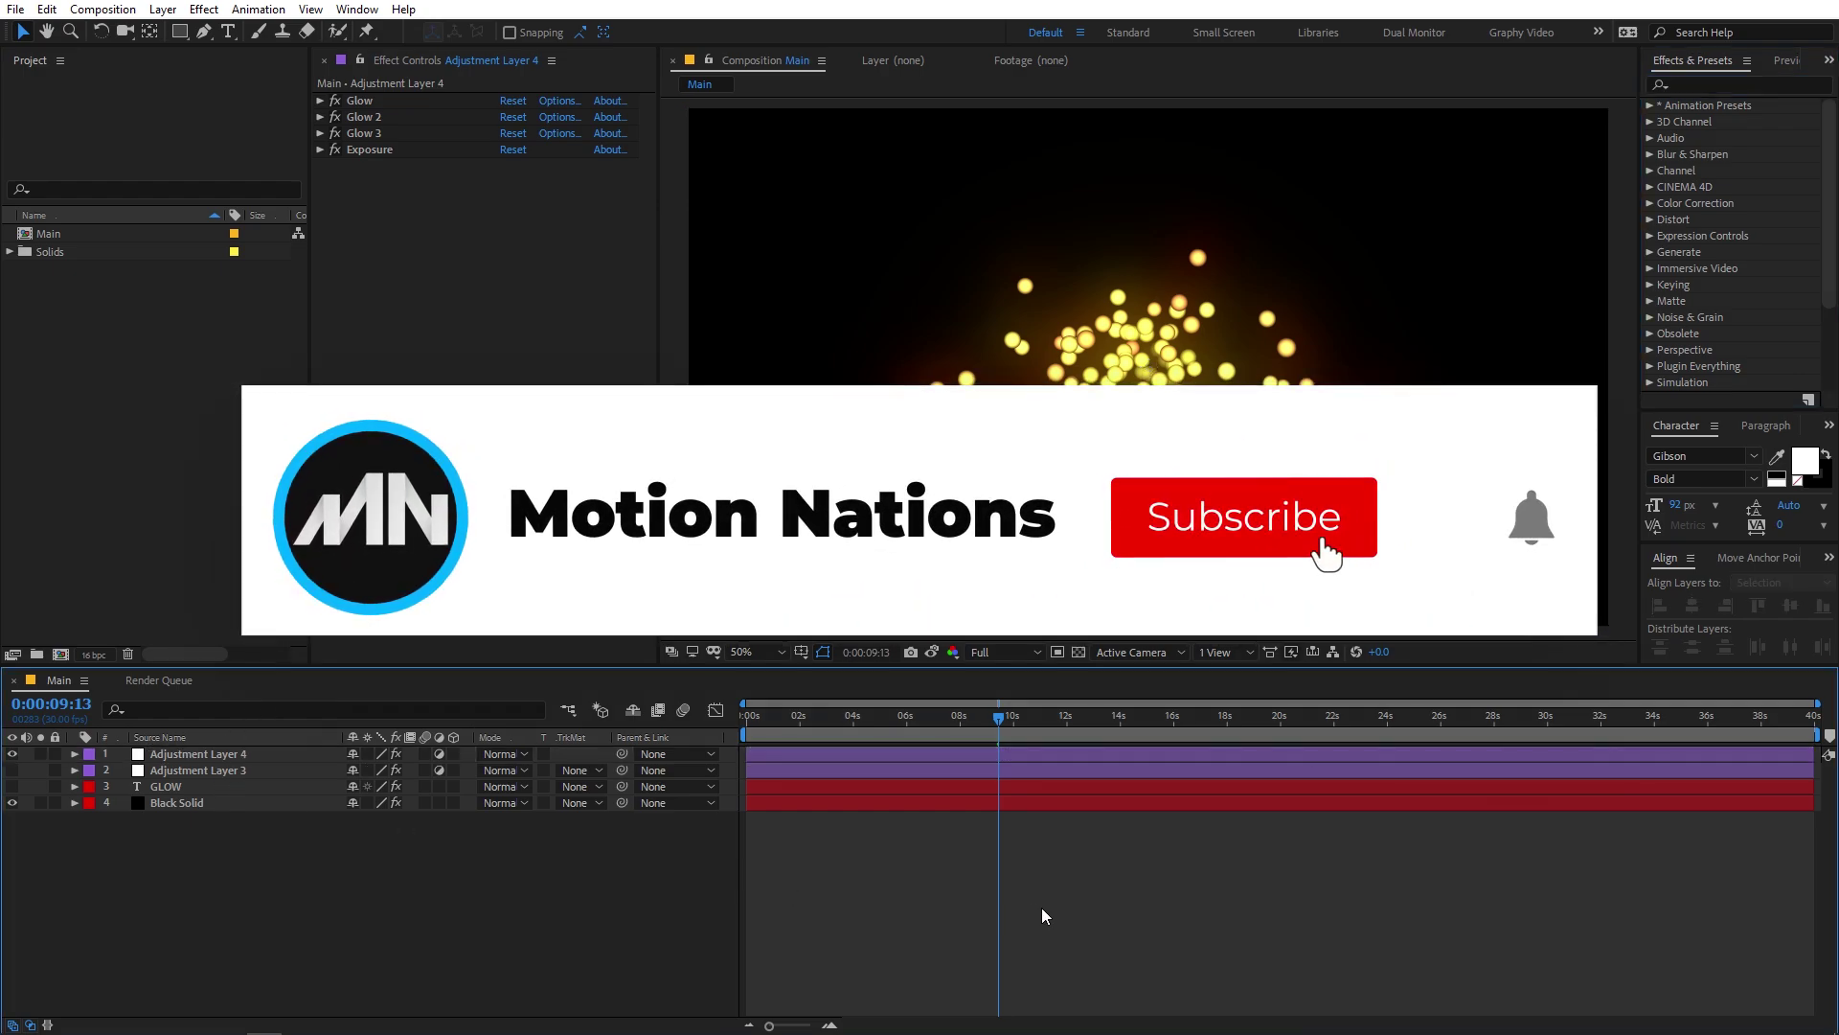